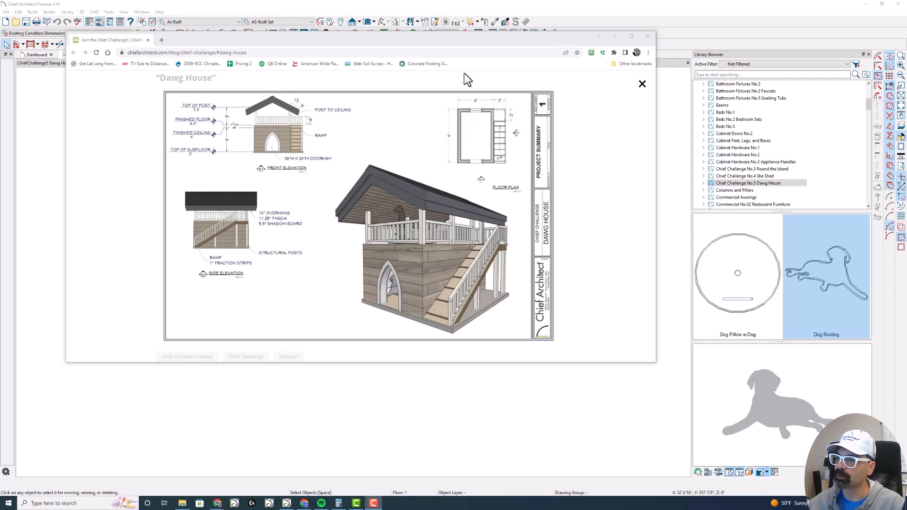
# - Move the browser reference aside and draw a rectangle of straight exterior walls about 7'-9" wide and 12'-4" deep
pyautogui.moveTo(496, 41); pyautogui.dragTo(0, 100)
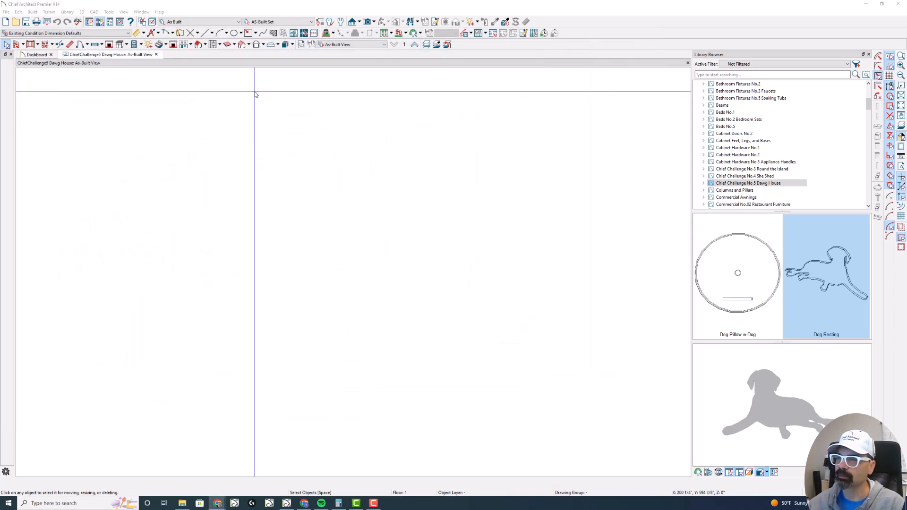
pyautogui.click(16, 45)
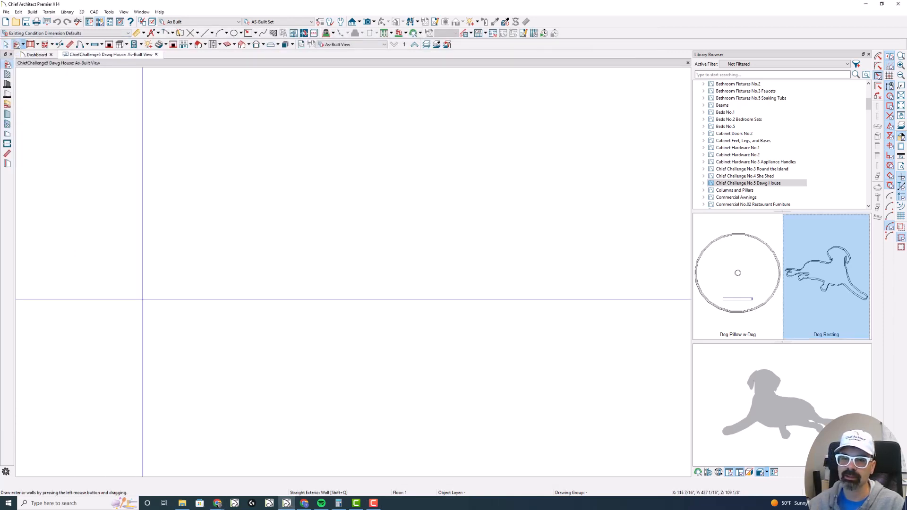
pyautogui.moveTo(158, 398)
pyautogui.mouseDown()
pyautogui.moveTo(164, 156)
pyautogui.moveTo(159, 203)
pyautogui.moveTo(279, 203)
pyautogui.mouseUp()
pyautogui.moveTo(279, 203)
pyautogui.mouseDown()
pyautogui.moveTo(269, 321)
pyautogui.moveTo(279, 402)
pyautogui.moveTo(152, 403)
pyautogui.mouseUp()
pyautogui.press('space')
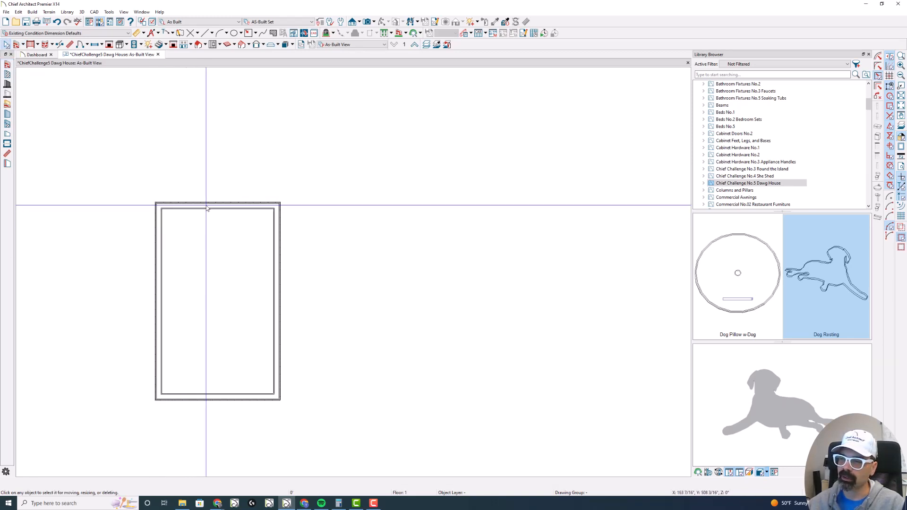
# - Switch the plan to the Working Plan View and generate automatic exterior dimensions on all four sides of the building
pyautogui.click(331, 45)
pyautogui.click(345, 74)
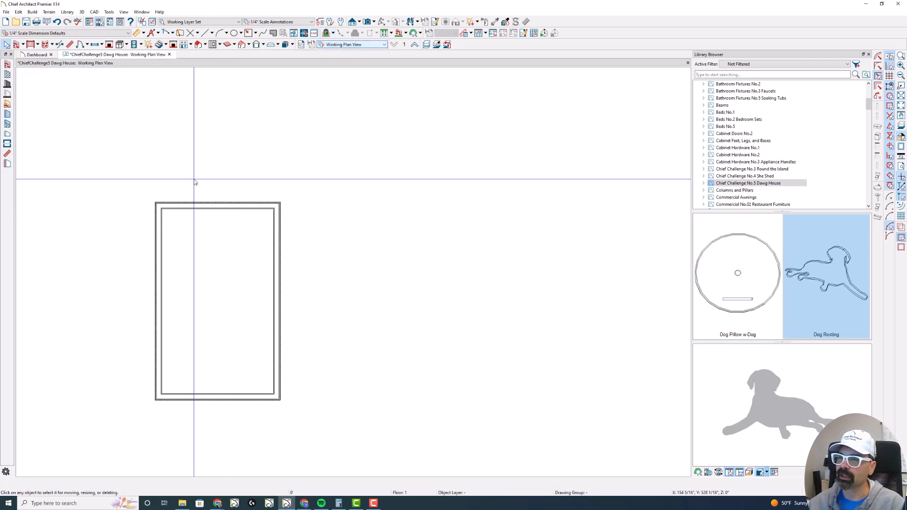
pyautogui.click(137, 34)
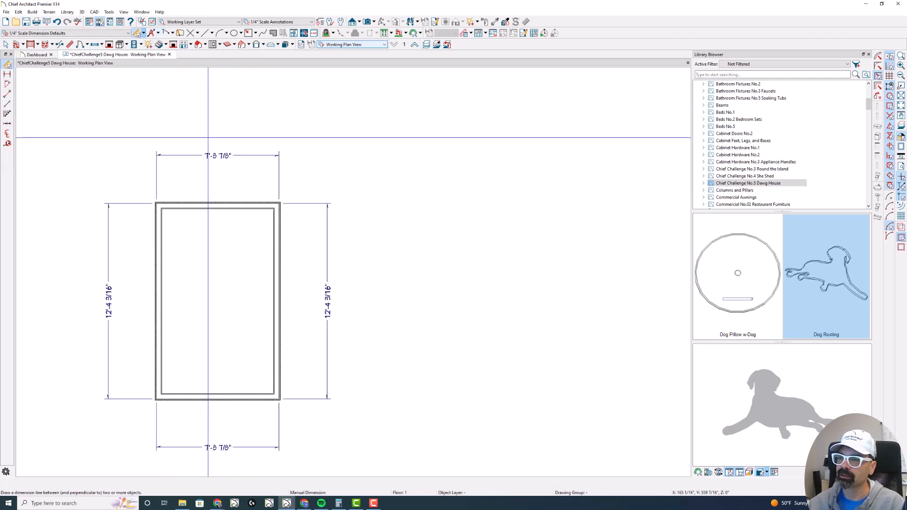
pyautogui.press('space')
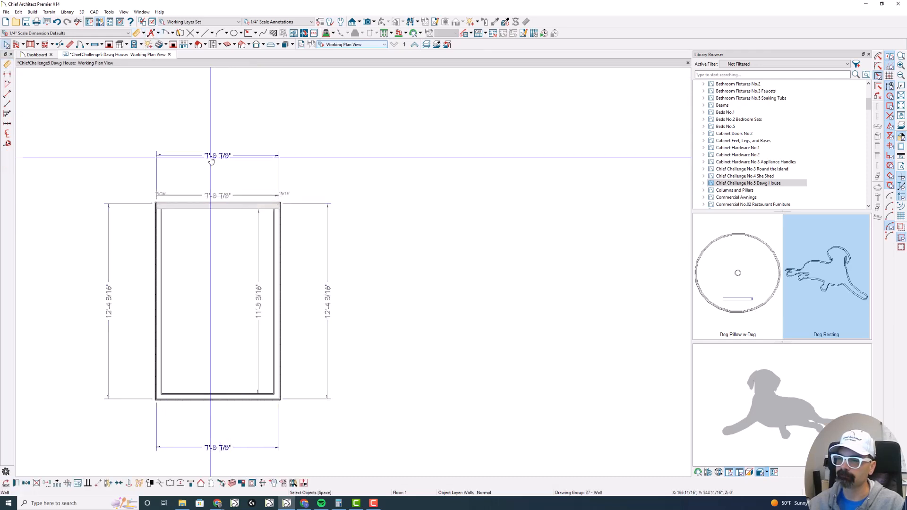
# - Resize the building through its dimensions to 6' wide and 9' deep
pyautogui.click(211, 158)
pyautogui.write("6'")
pyautogui.press('Return')
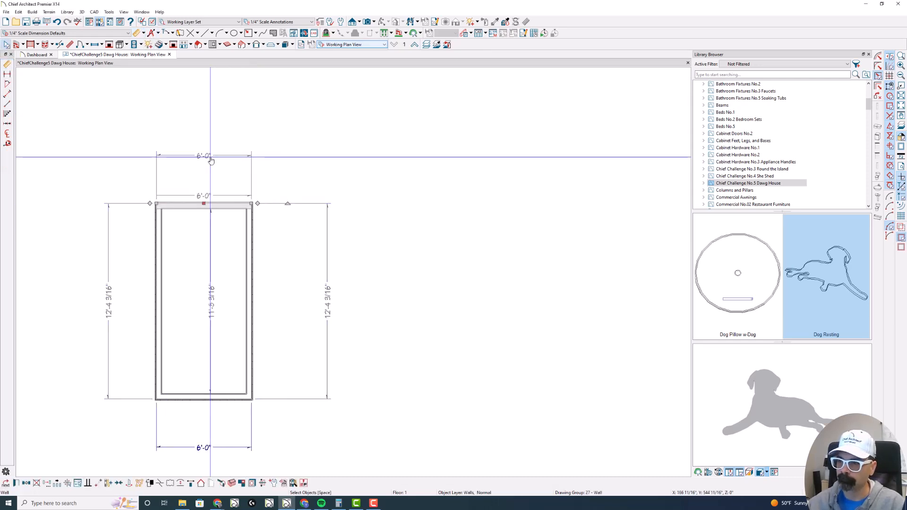
pyautogui.click(109, 312)
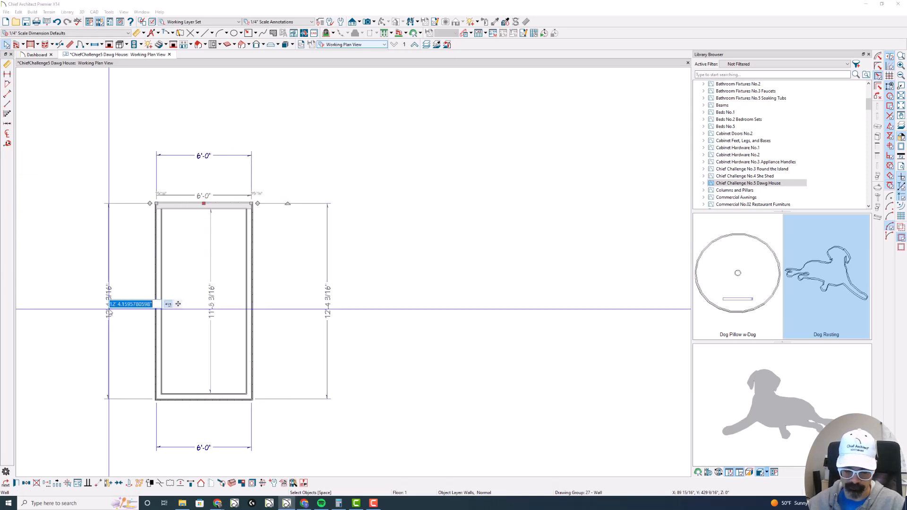
pyautogui.write("9'")
pyautogui.press('Return')
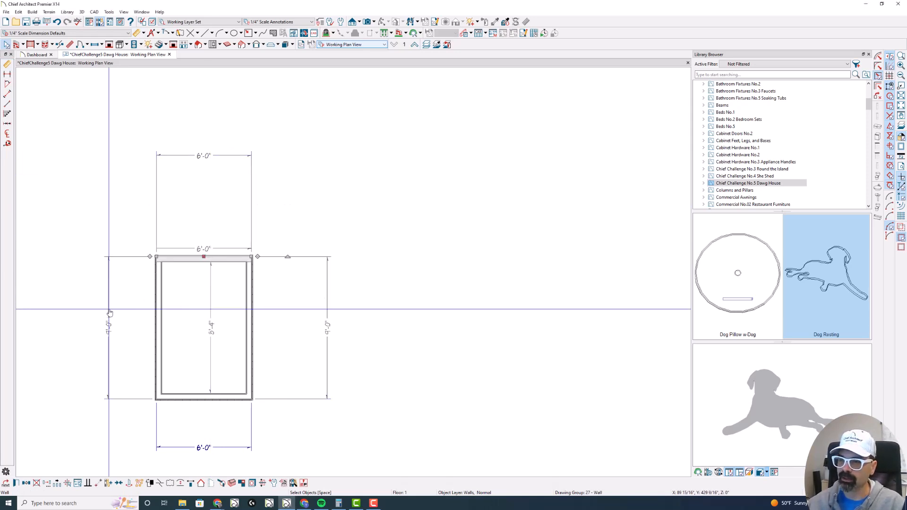
pyautogui.press('Escape')
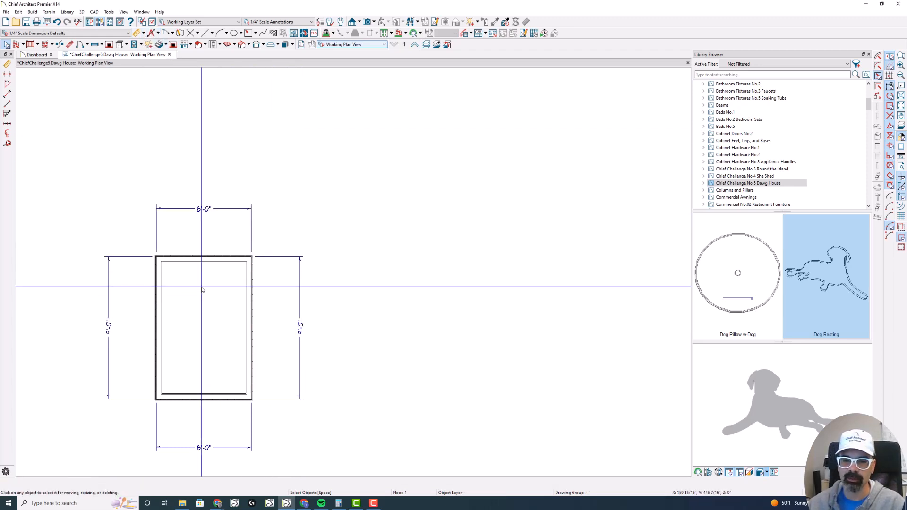
# - Open the specification of the room inside the walls and set its room type to Slab
pyautogui.moveTo(234, 253); pyautogui.dragTo(272, 197, button='middle')
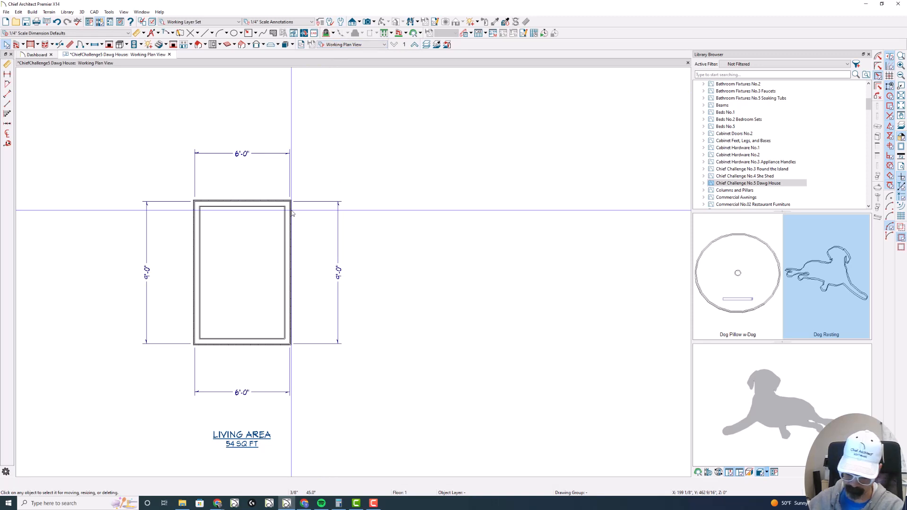
pyautogui.press('space')
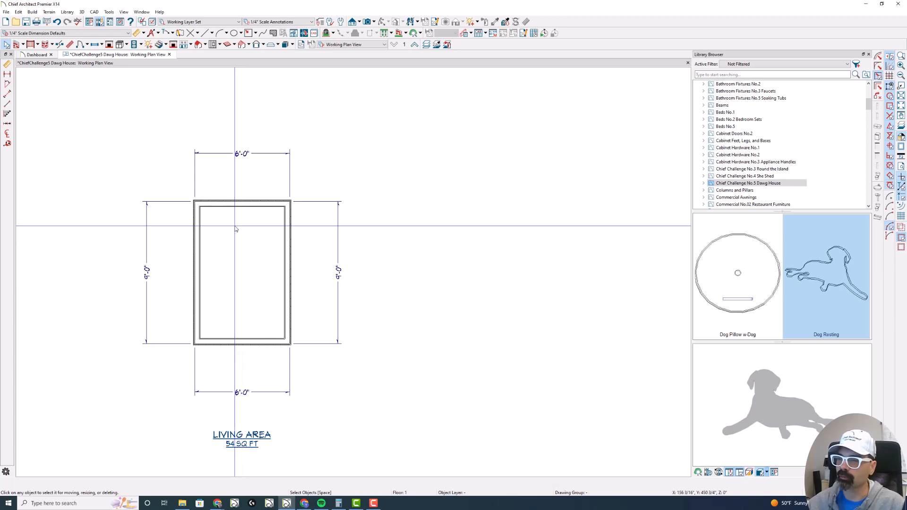
pyautogui.doubleClick(248, 246)
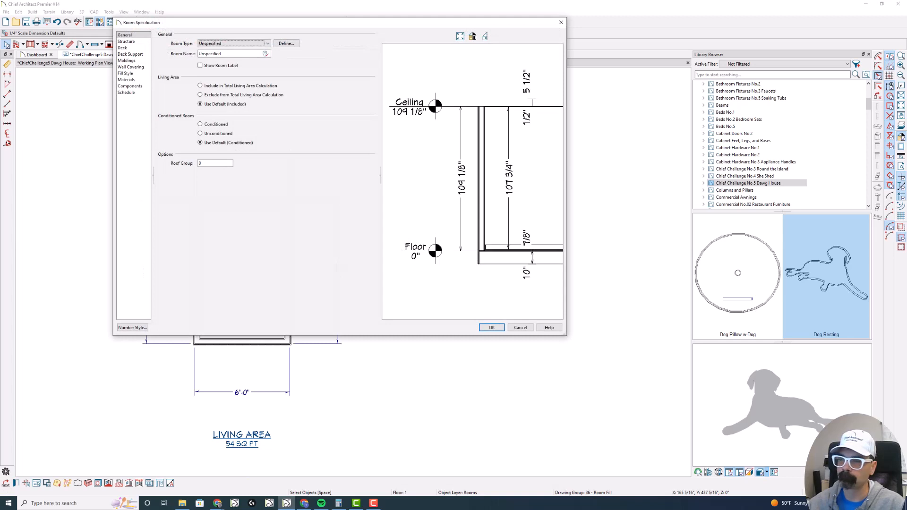
pyautogui.press('s')
pyautogui.press('s')
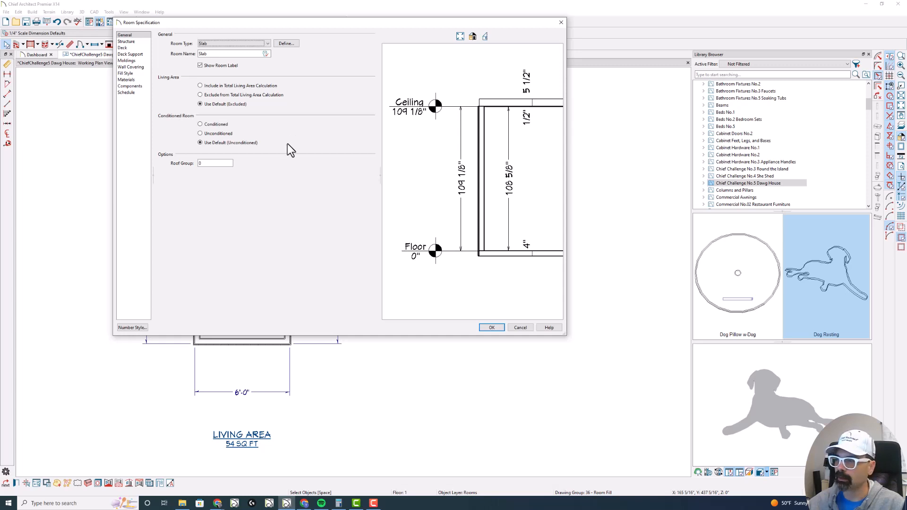
# - Set the slab room's absolute ceiling elevation to 48" in its structure settings and accept the room specification
pyautogui.click(128, 42)
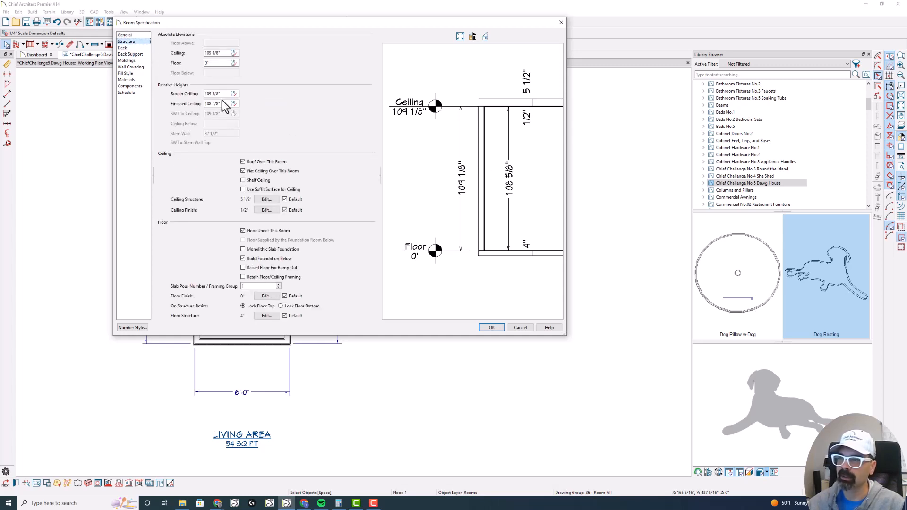
pyautogui.click(218, 53)
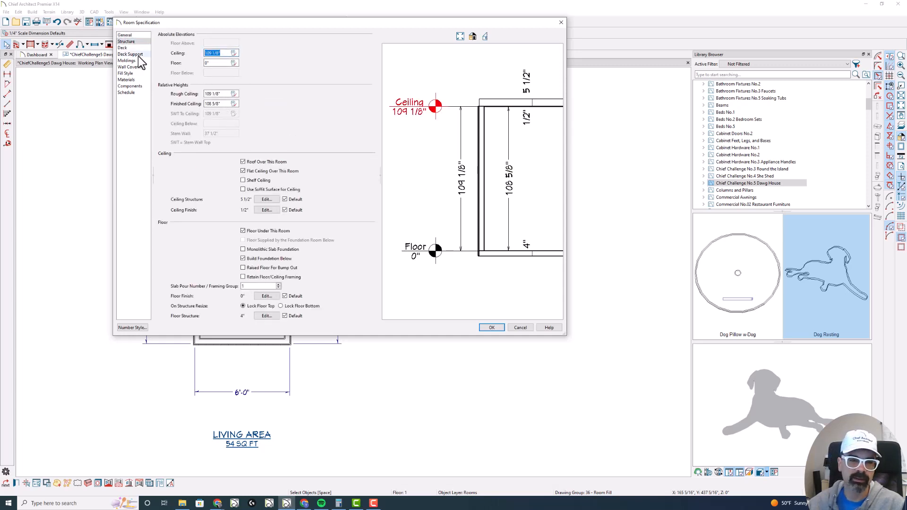
pyautogui.write('48')
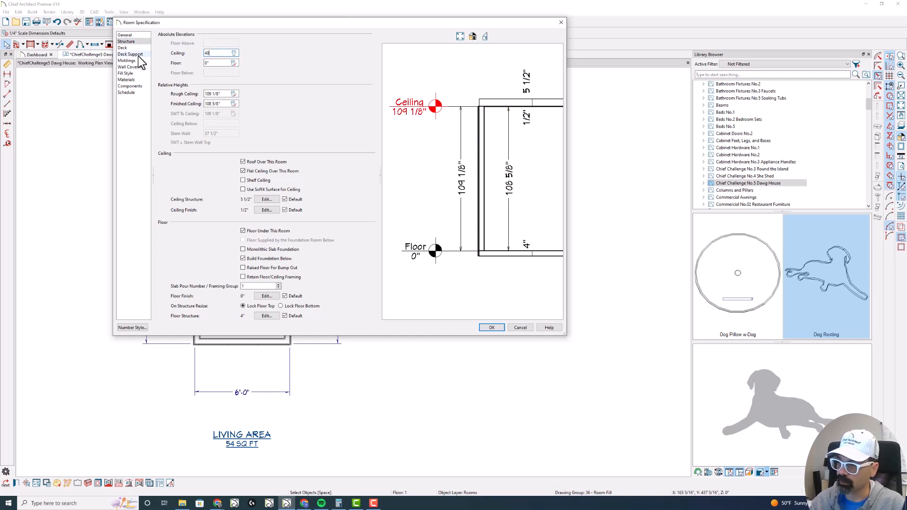
pyautogui.press('Tab')
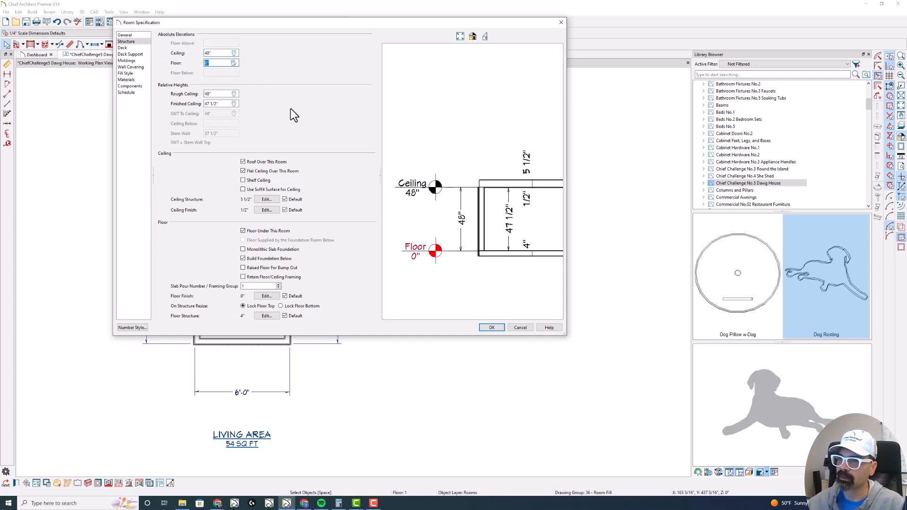
pyautogui.click(493, 328)
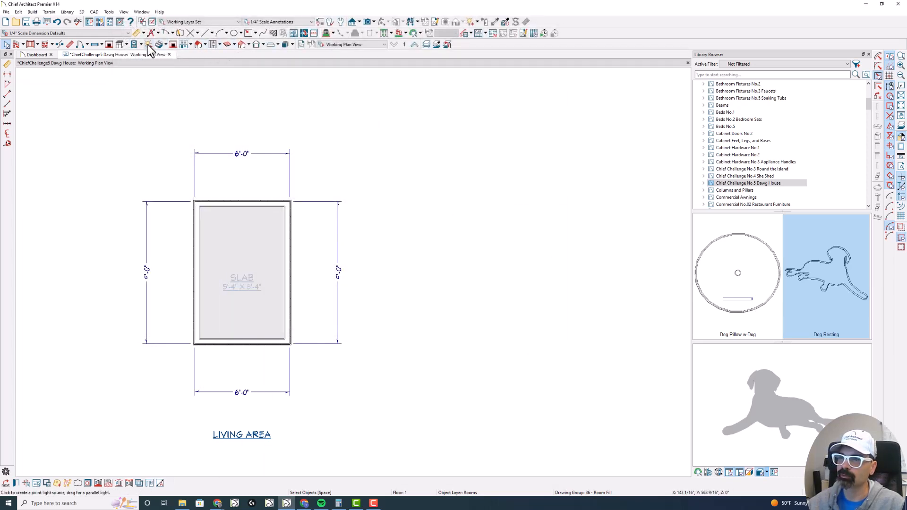
# - Build a new 2nd floor derived from the 1st floor plan
pyautogui.click(190, 44)
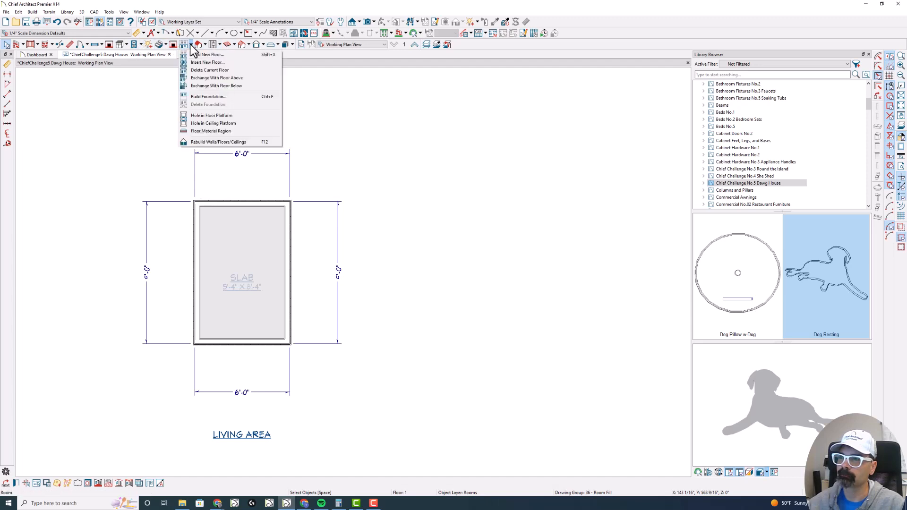
pyautogui.click(193, 55)
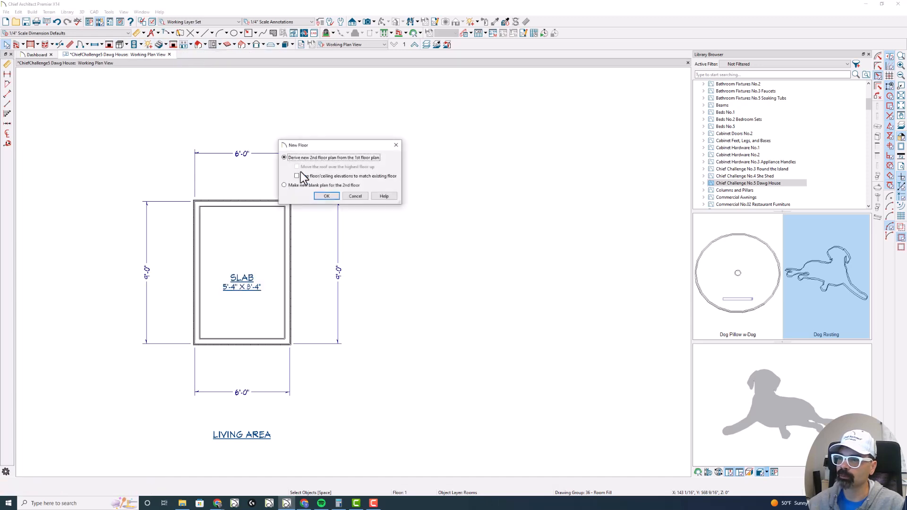
pyautogui.click(328, 197)
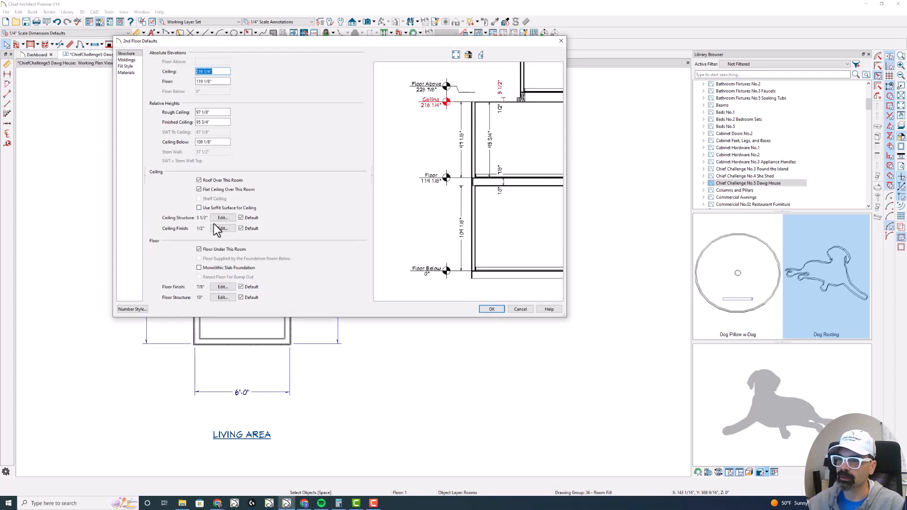
# - Set the Fir Framing layer of the 2nd floor's default floor structure to 3 1/2" thick
pyautogui.click(225, 298)
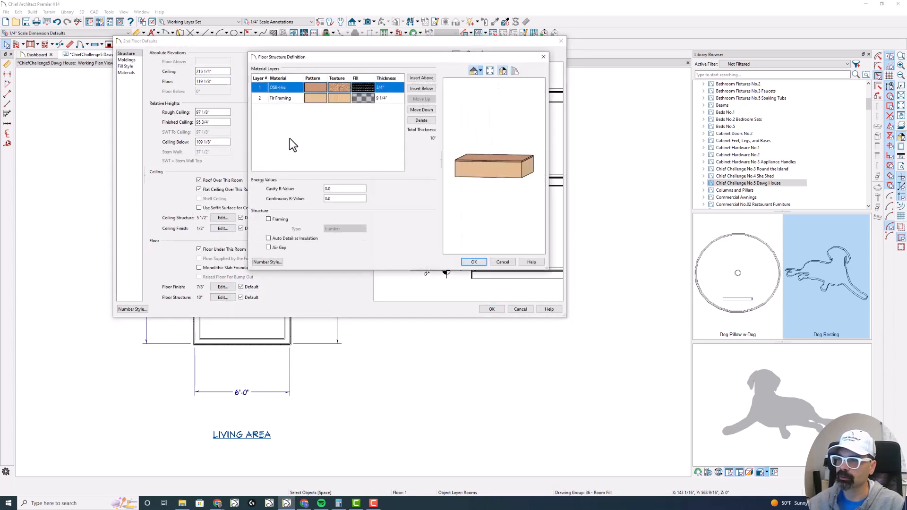
pyautogui.doubleClick(383, 98)
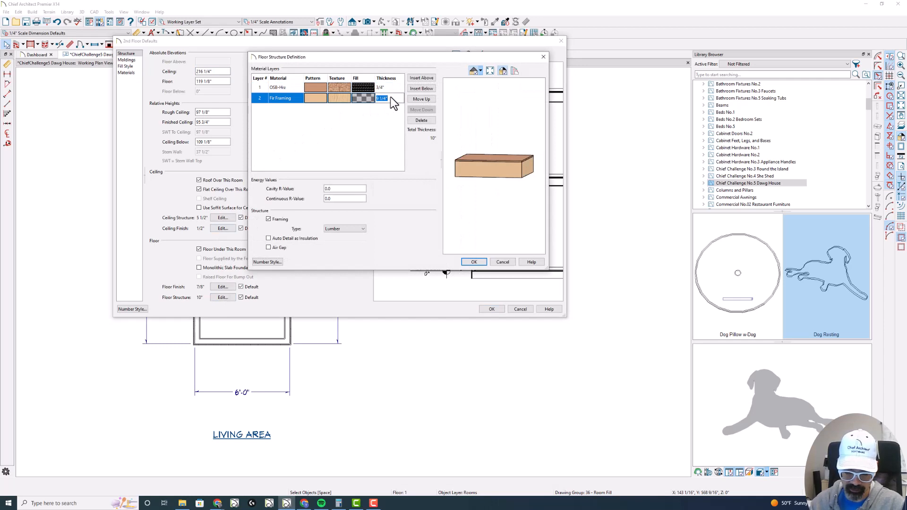
pyautogui.write('3.5')
pyautogui.press('Tab')
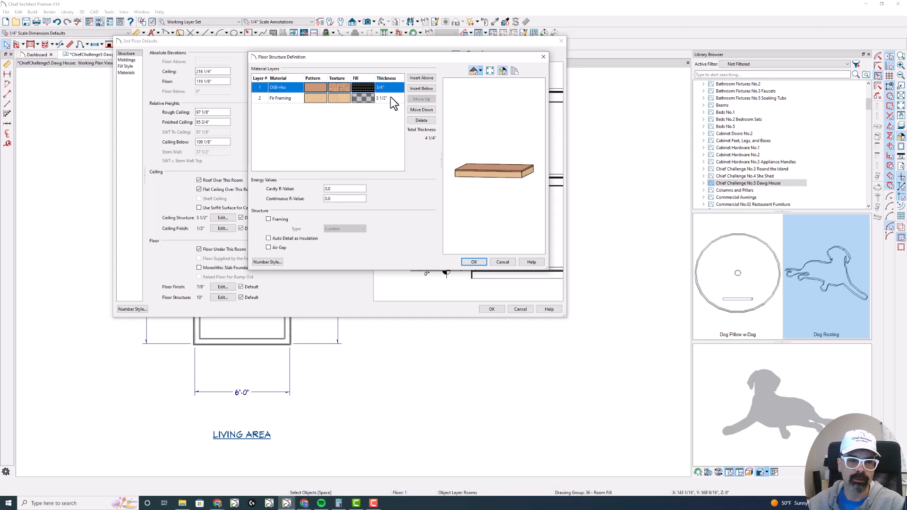
pyautogui.click(479, 263)
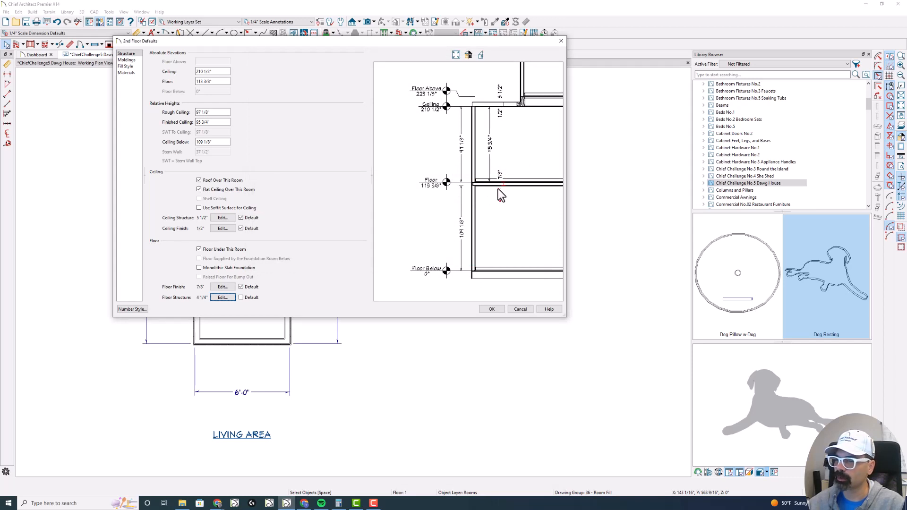
# - Switch to Calculator, add 4.25 and 0.875 for the combined floor structure and floor finish thickness, and close it
pyautogui.click(86, 503)
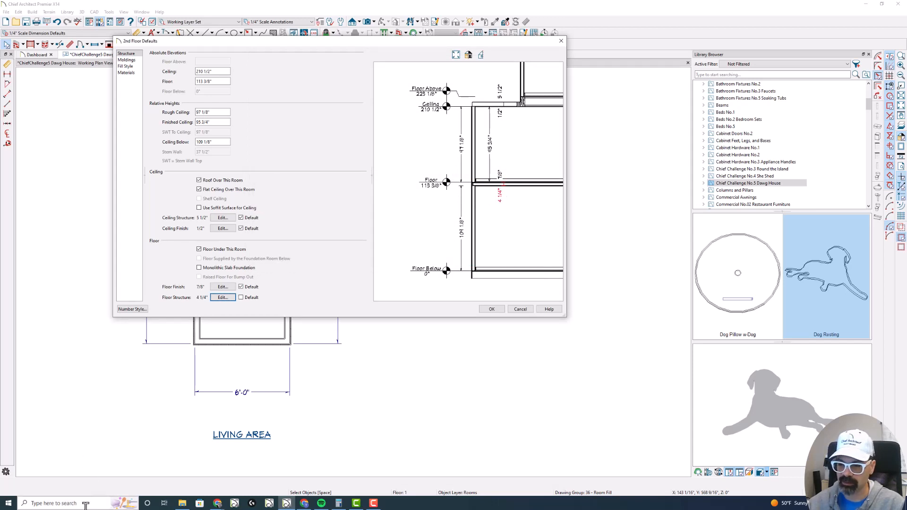
pyautogui.write('calc')
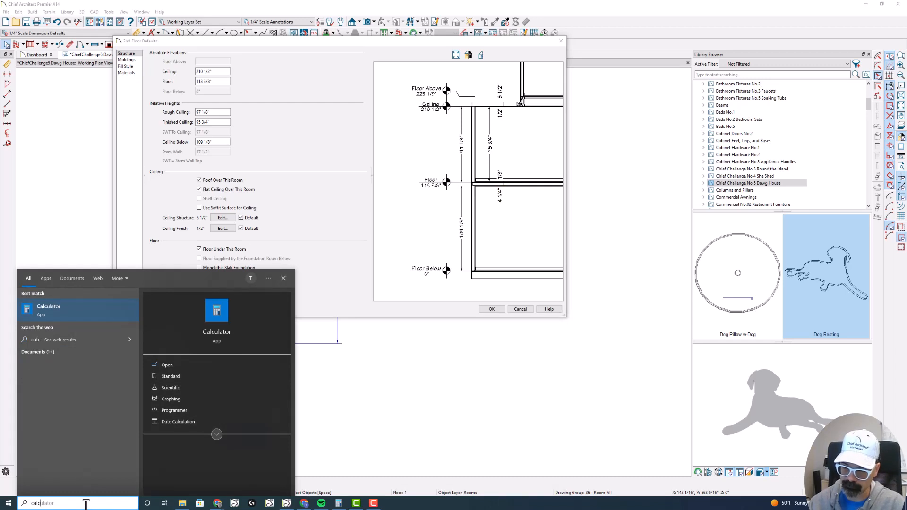
pyautogui.click(83, 308)
pyautogui.write('4')
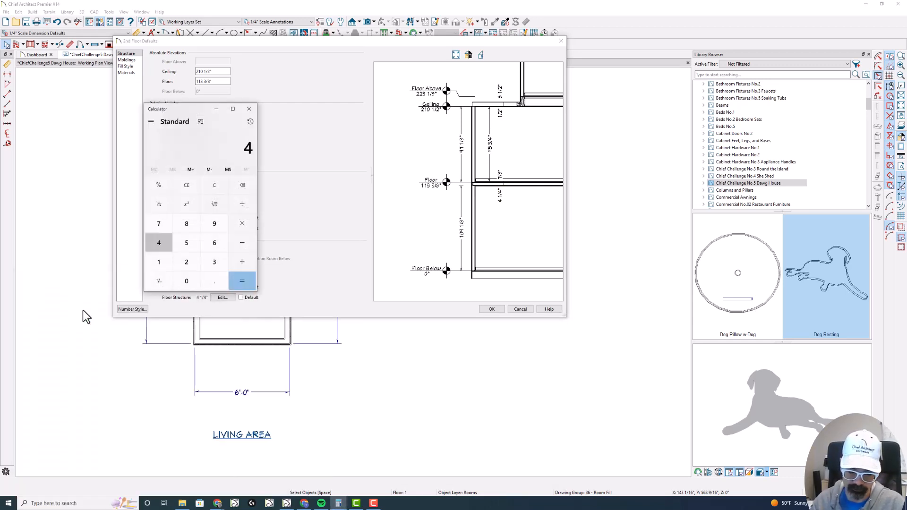
pyautogui.write('.25 + ')
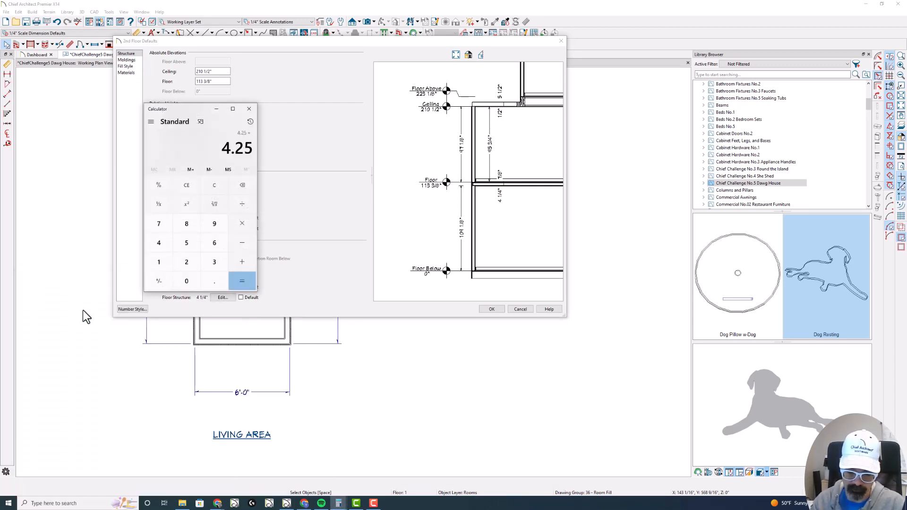
pyautogui.write('8.75')
pyautogui.press('Return')
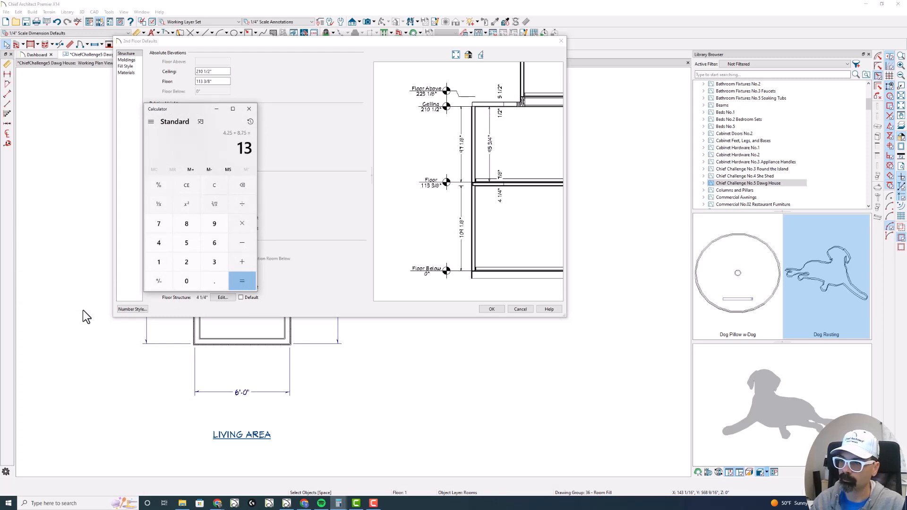
pyautogui.write('4.25 + 0')
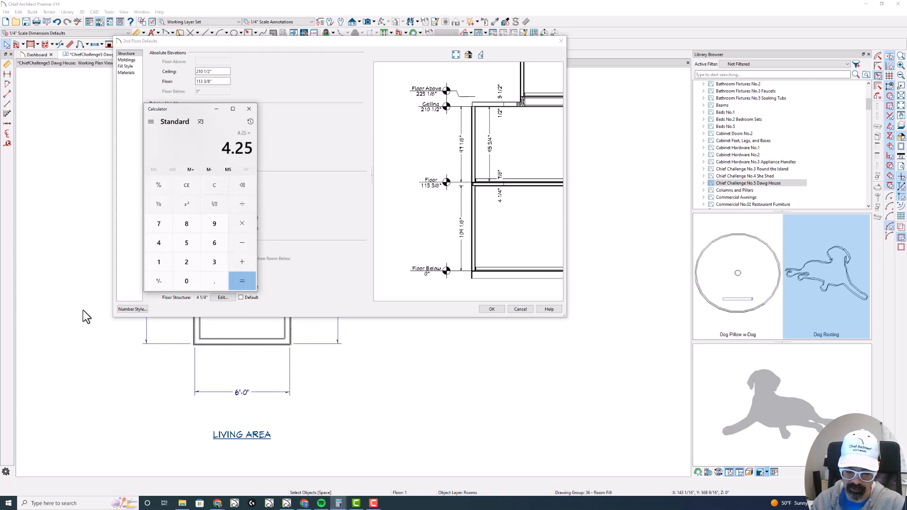
pyautogui.write('.875')
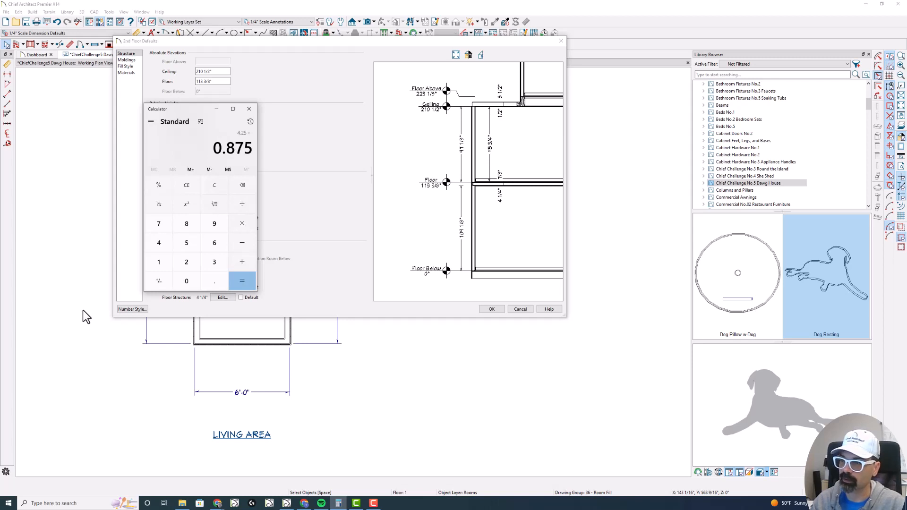
pyautogui.press('Return')
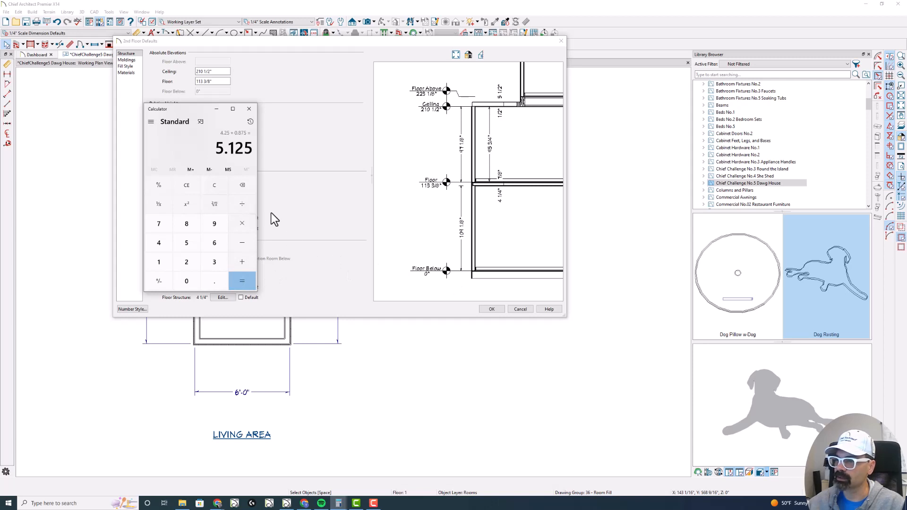
pyautogui.click(248, 108)
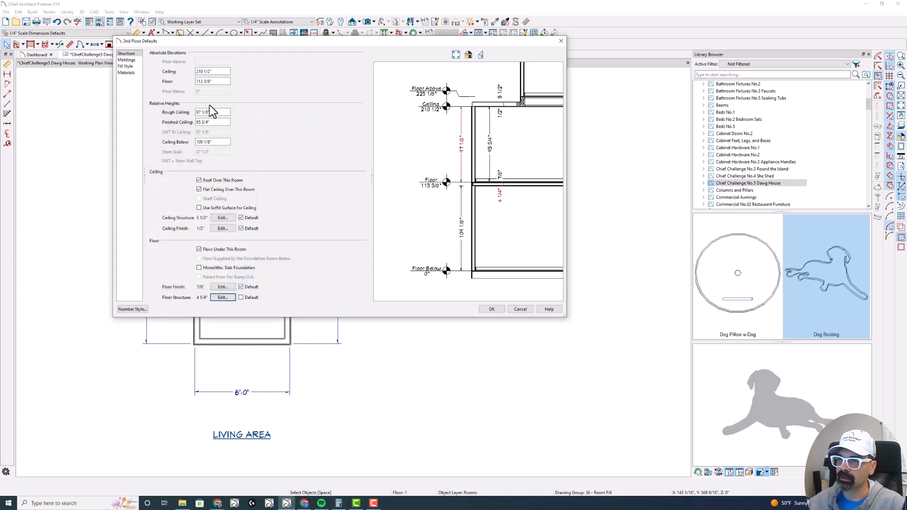
# - Set the 2nd floor default rough ceiling height to 36" and accept the floor defaults
pyautogui.moveTo(222, 71); pyautogui.dragTo(156, 71)
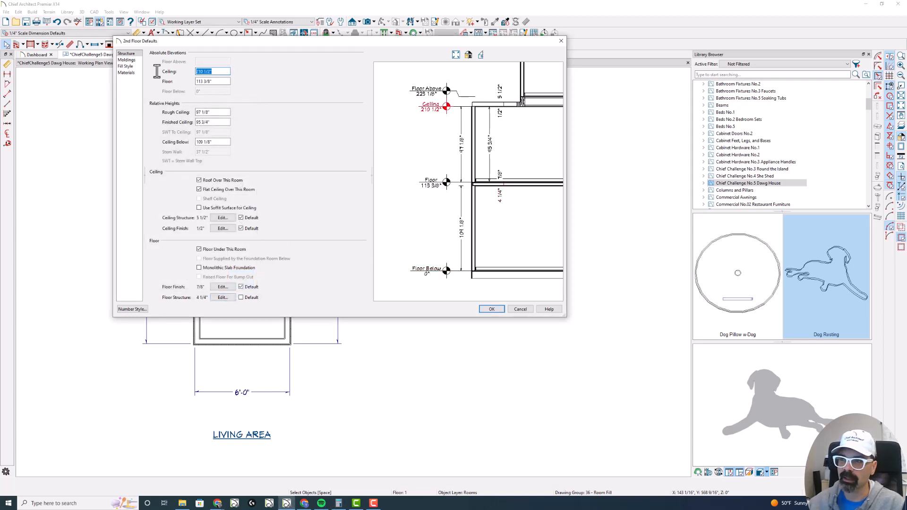
pyautogui.moveTo(220, 113); pyautogui.dragTo(166, 112)
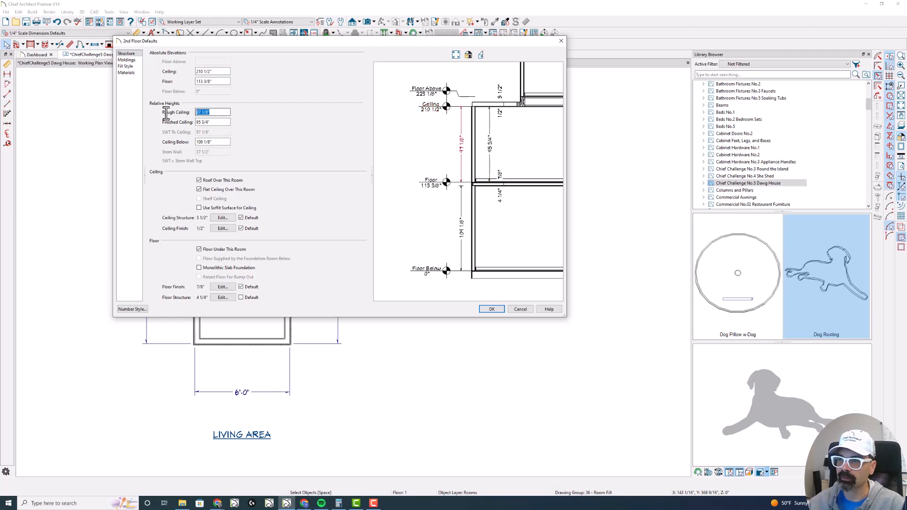
pyautogui.write('36')
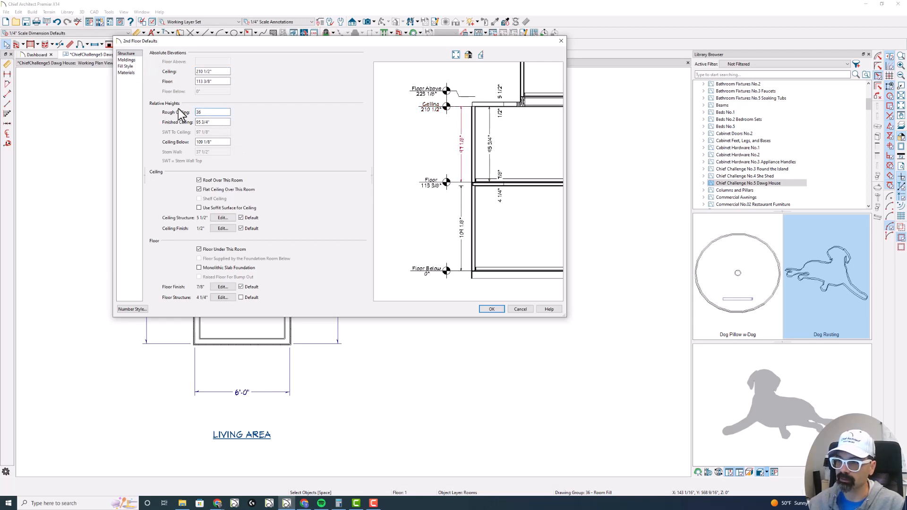
pyautogui.press('Tab')
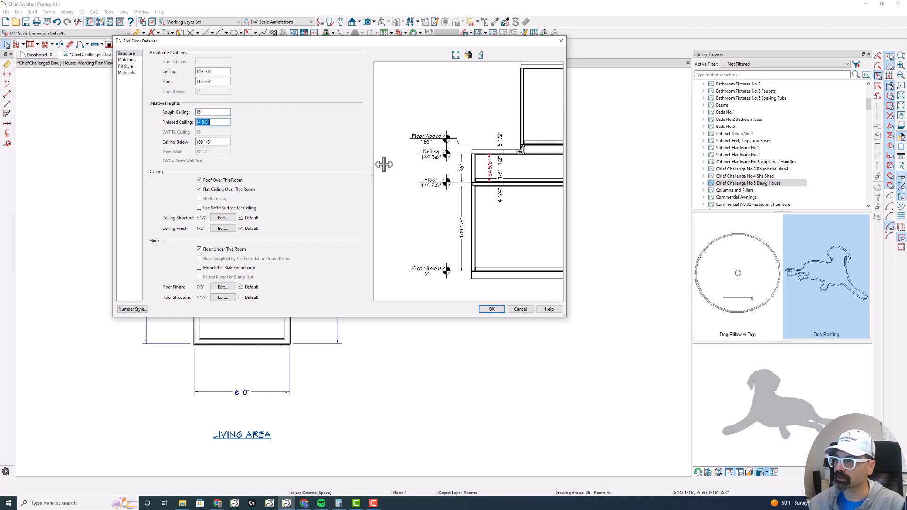
pyautogui.click(491, 309)
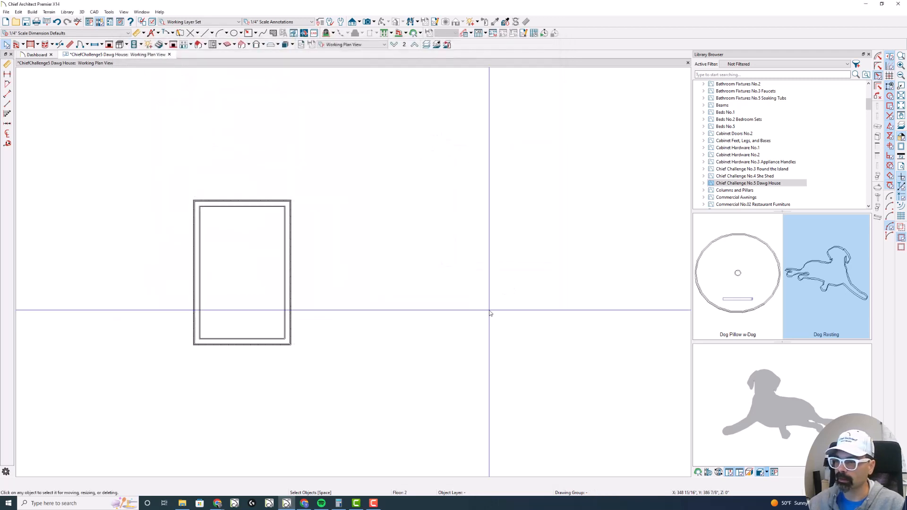
# - Turn off the flat ceiling over the 2nd floor room in its structure settings and accept the room specification
pyautogui.doubleClick(239, 261)
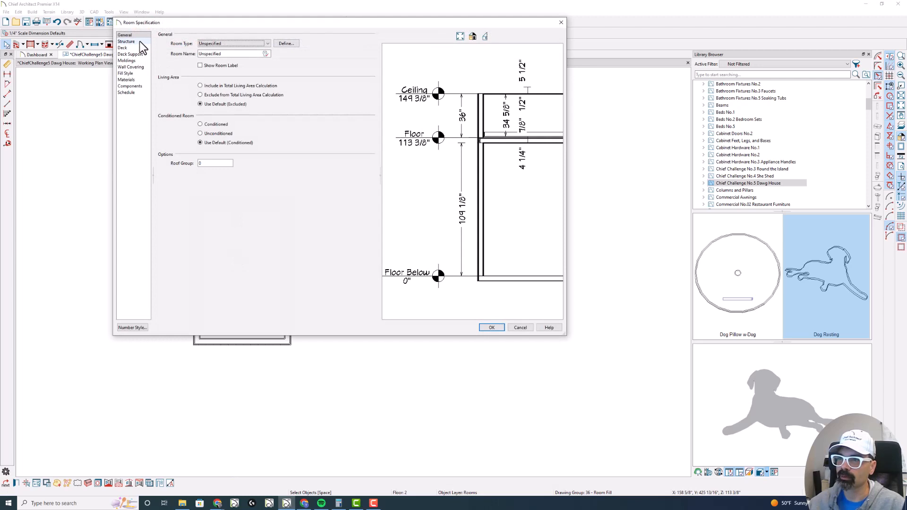
pyautogui.click(127, 41)
pyautogui.click(257, 172)
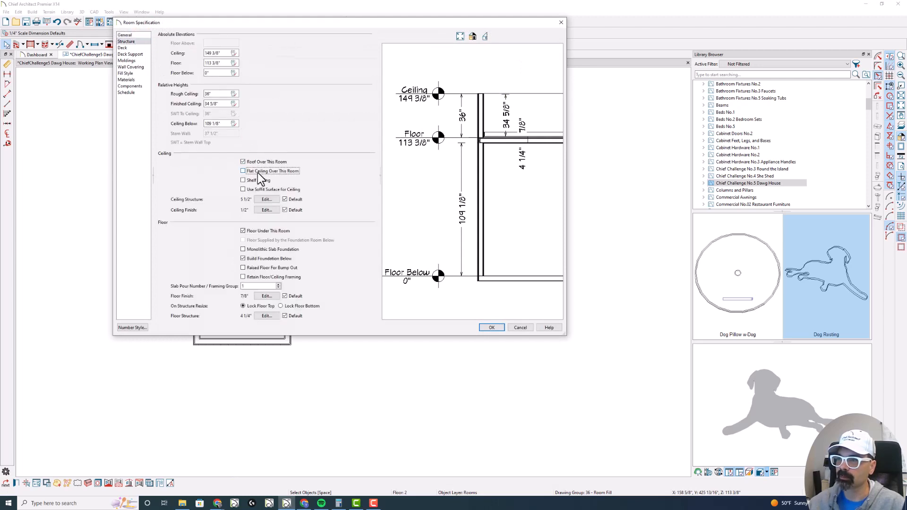
pyautogui.press('Return')
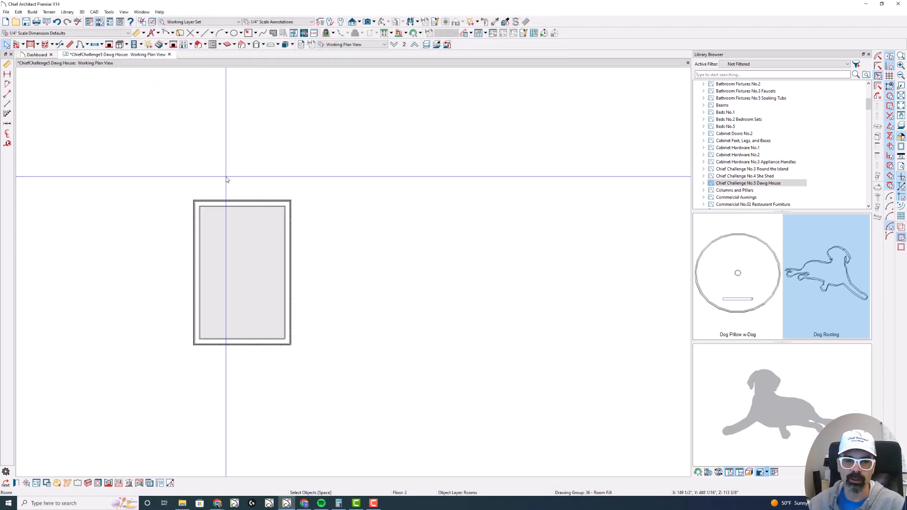
# - Select all four 2nd floor walls together and specify them as railings in their wall specification
pyautogui.click(31, 44)
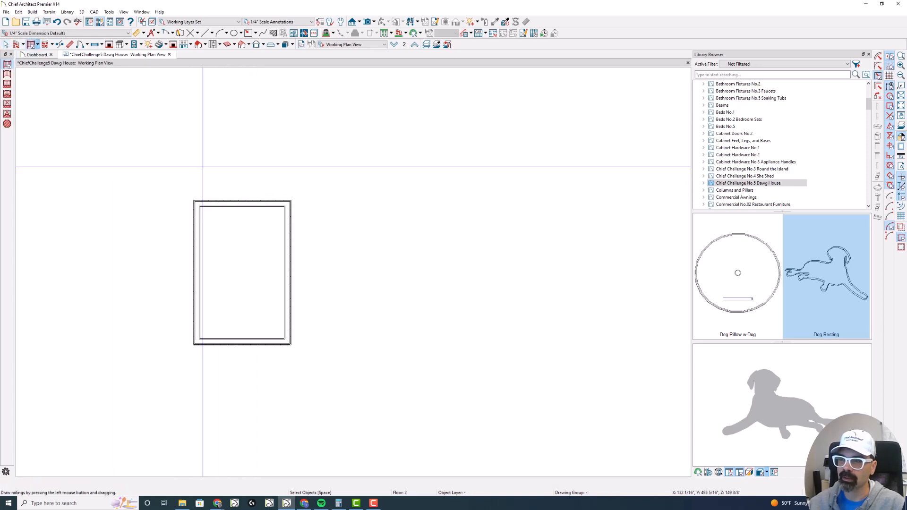
pyautogui.moveTo(320, 369); pyautogui.dragTo(162, 202)
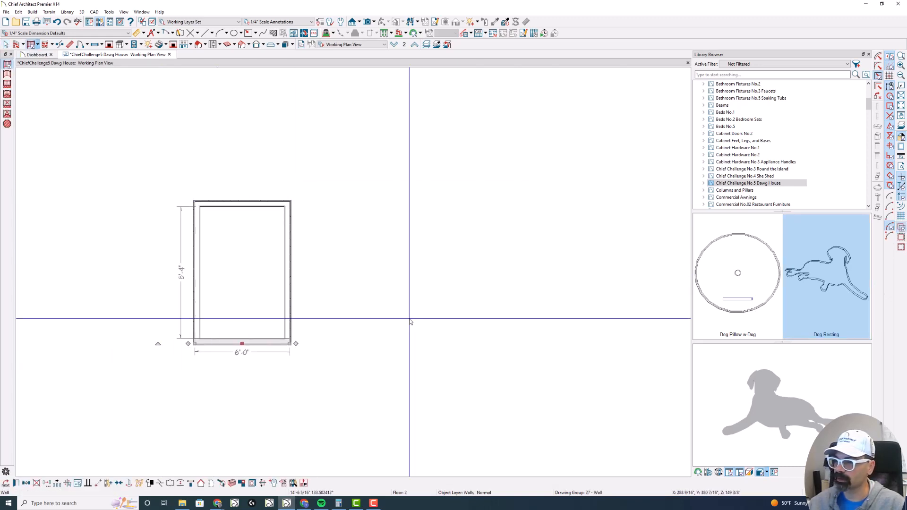
pyautogui.moveTo(350, 361); pyautogui.dragTo(143, 182)
pyautogui.hotkey('ctrl', 'e')
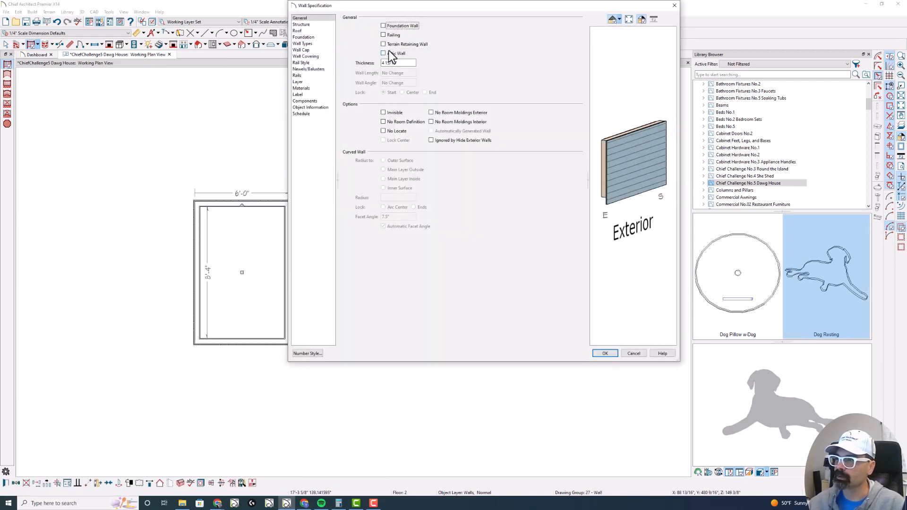
pyautogui.click(391, 37)
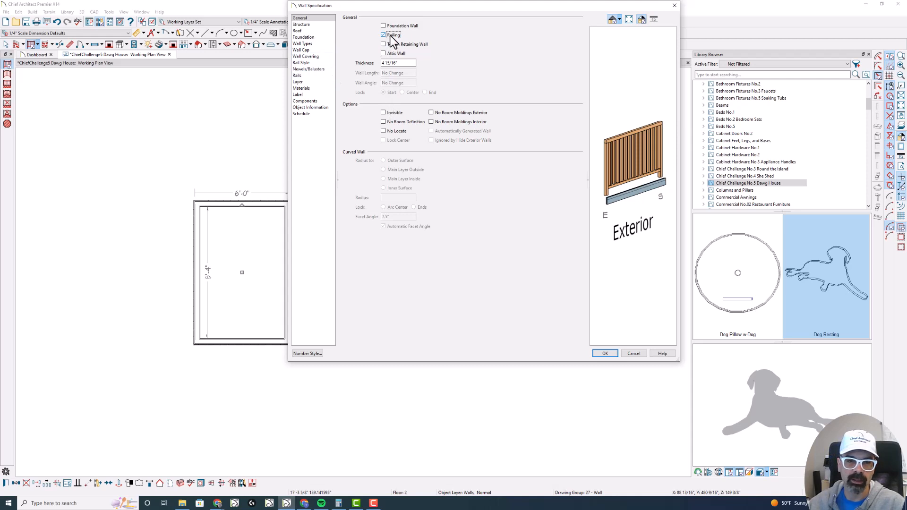
# - Set the railing height to 18" and the newel post width to 4" for the selected walls
pyautogui.click(311, 68)
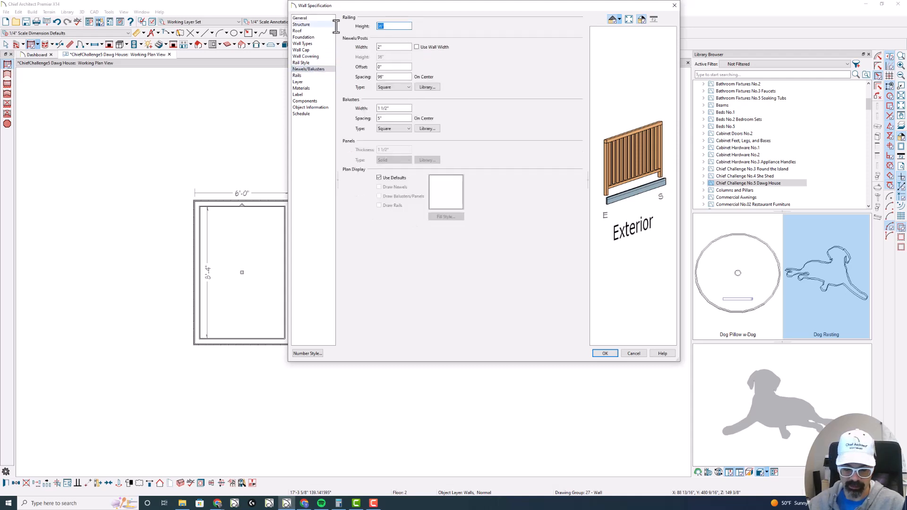
pyautogui.write('18')
pyautogui.press('Tab')
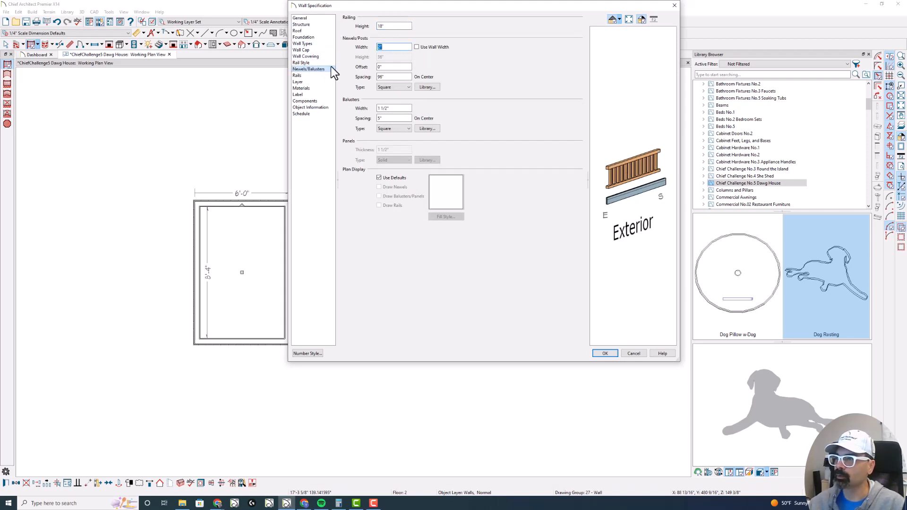
pyautogui.write('4')
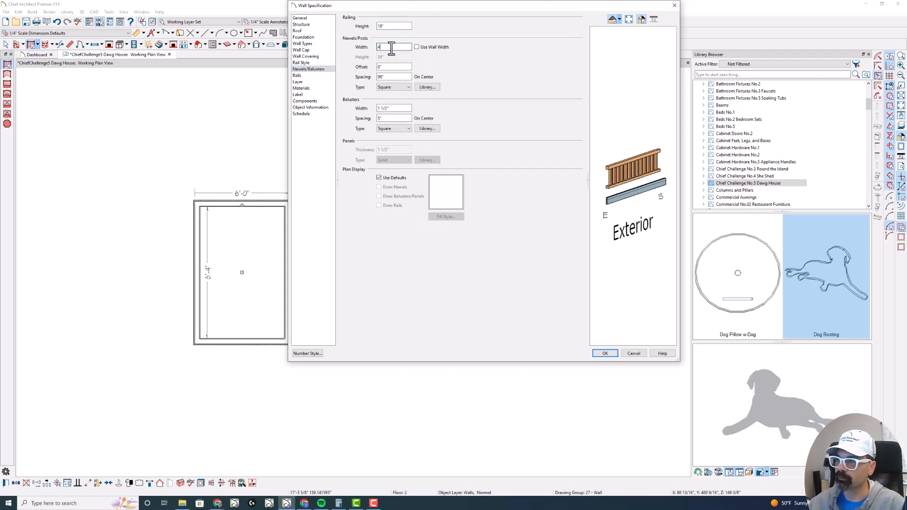
pyautogui.press('Tab')
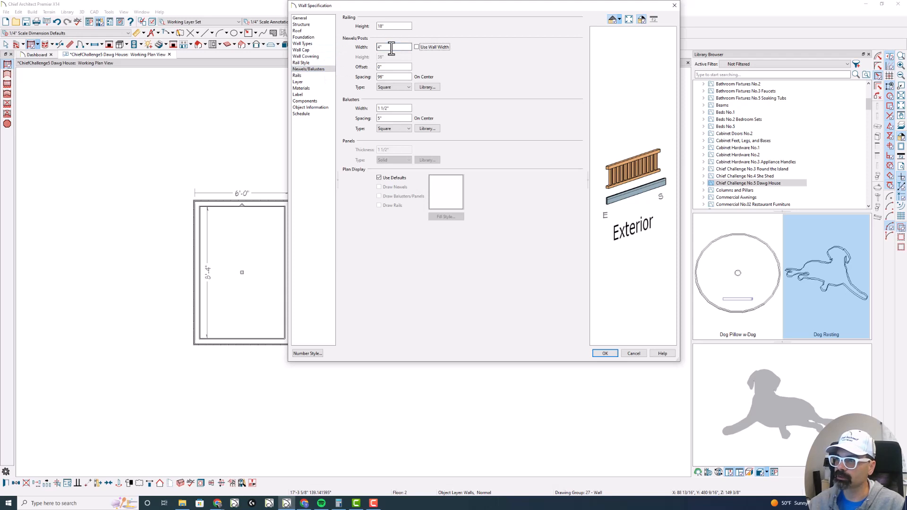
# - Set the railings' newel posts to run Post to Ceiling and accept the wall specification
pyautogui.click(310, 23)
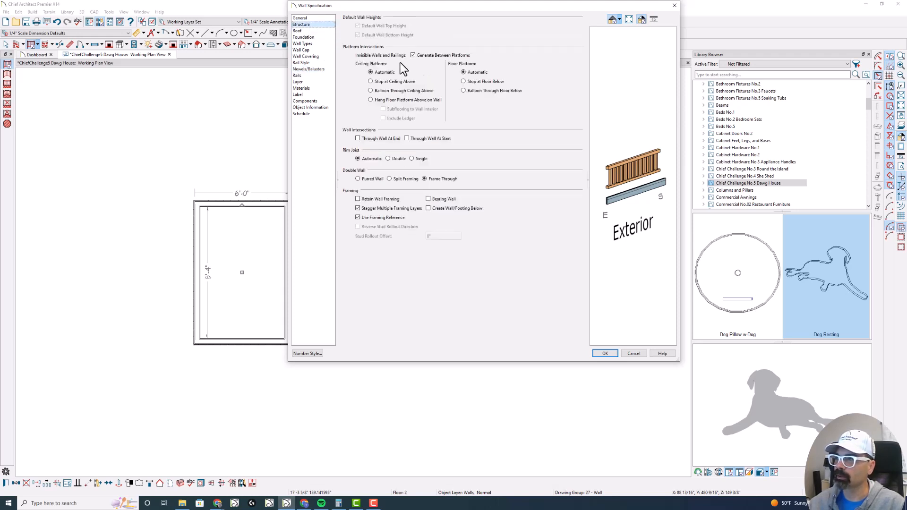
pyautogui.click(323, 19)
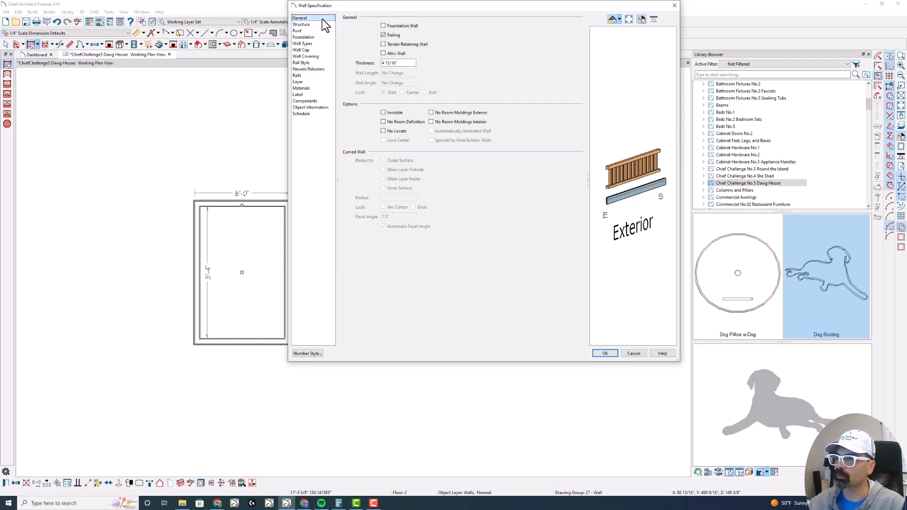
pyautogui.click(313, 62)
pyautogui.click(374, 87)
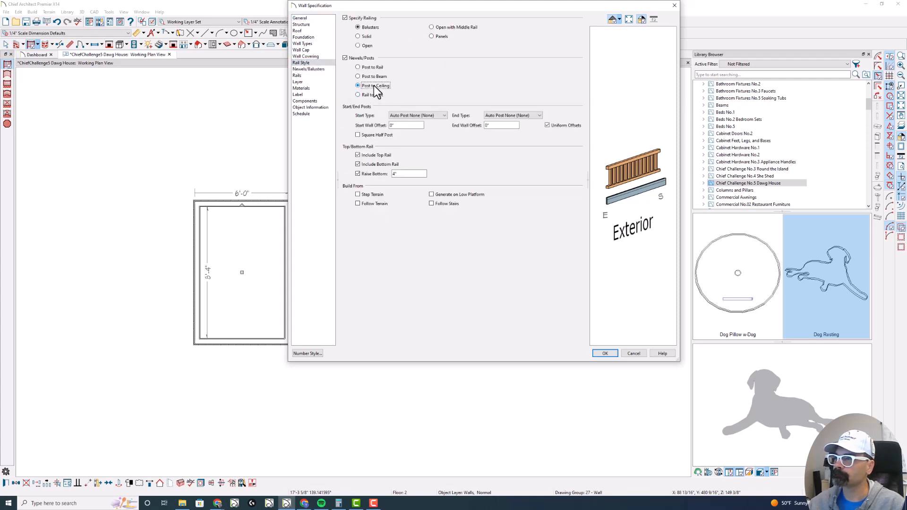
pyautogui.click(314, 69)
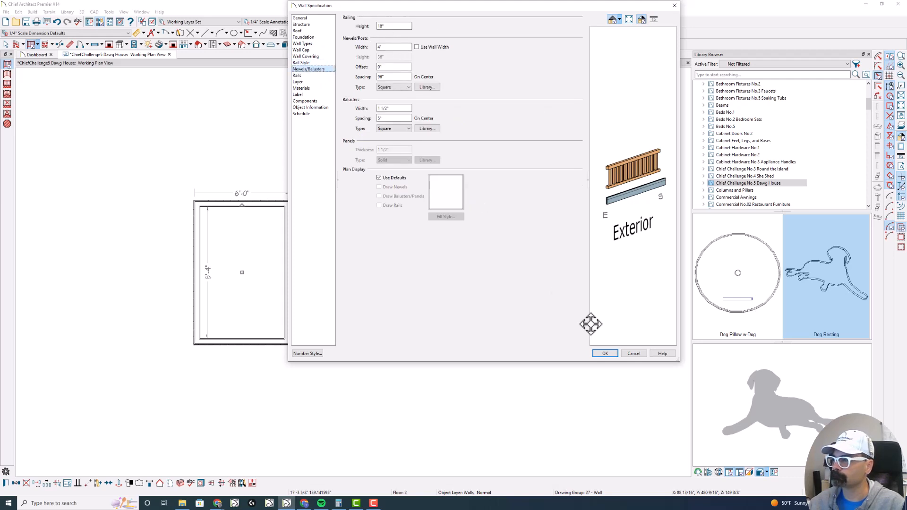
pyautogui.click(605, 353)
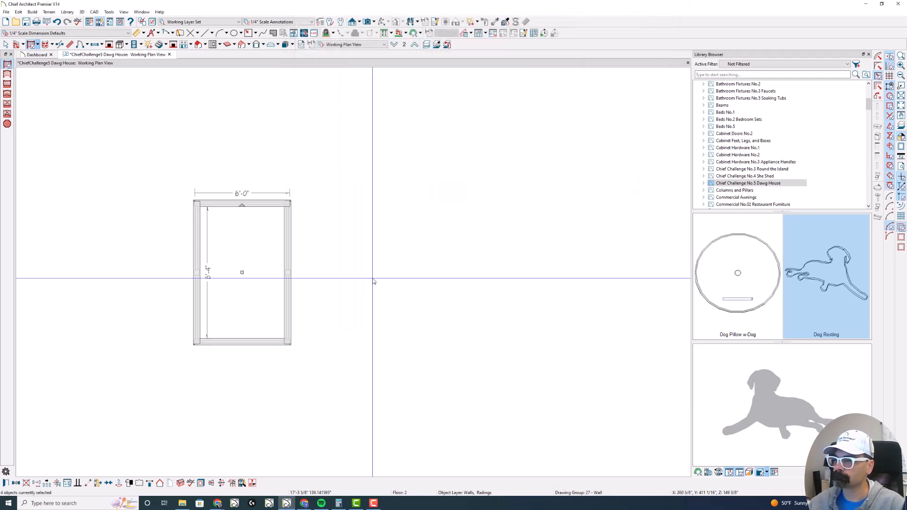
# - Extend the upper horizontal railing in plan by 24" to the right, past the room's corner
pyautogui.click(281, 203)
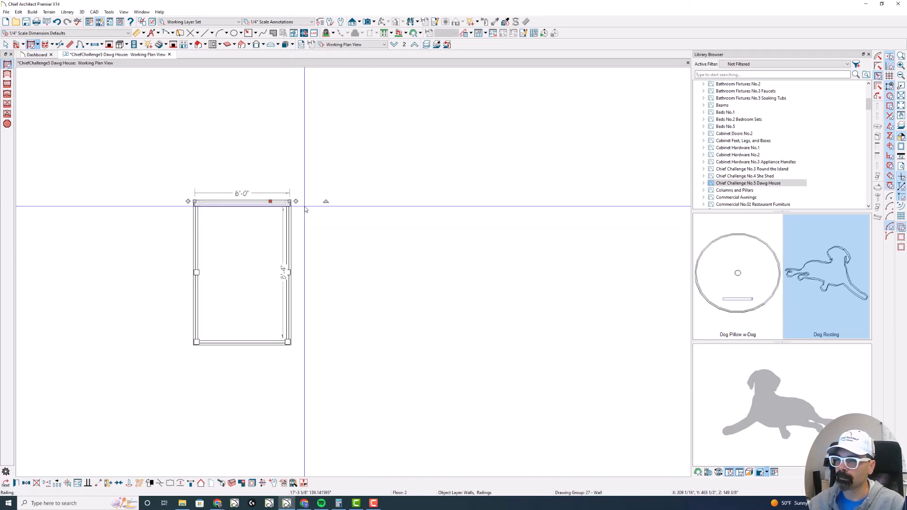
pyautogui.moveTo(289, 203); pyautogui.dragTo(307, 202)
pyautogui.press('Tab')
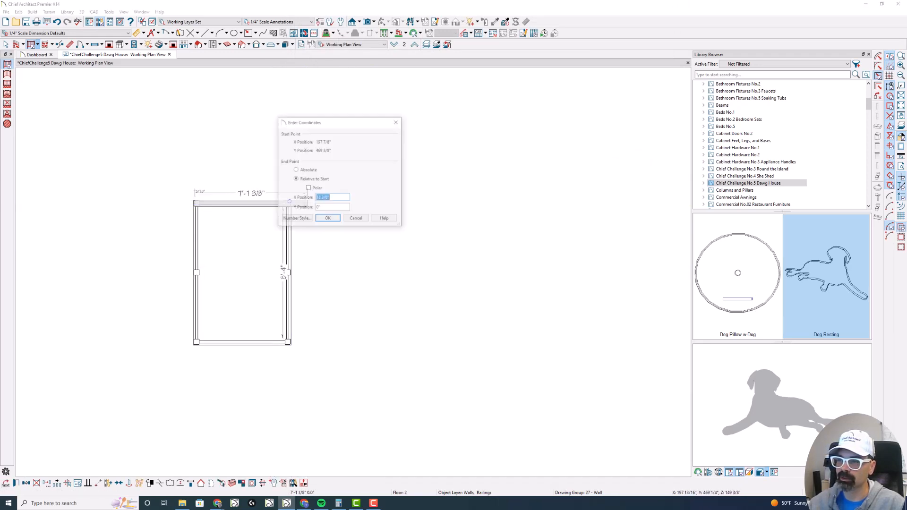
pyautogui.write('24')
pyautogui.press('Return')
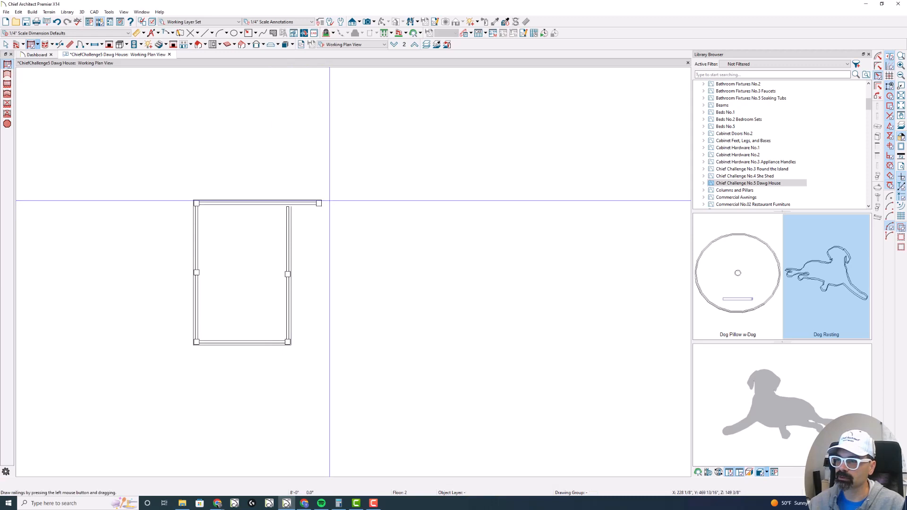
# - Draw a 24" railing straight down in plan from the extended railing's free end
pyautogui.moveTo(321, 203); pyautogui.dragTo(320, 234)
pyautogui.press('Tab')
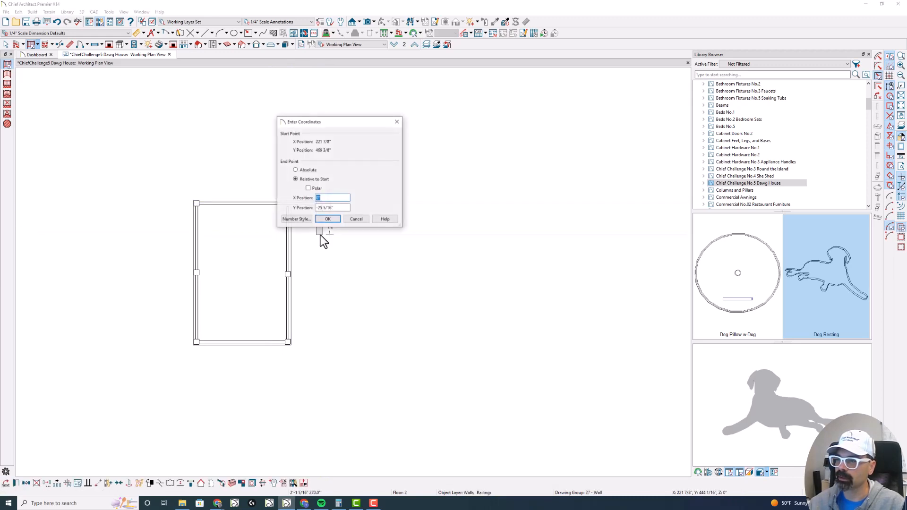
pyautogui.press('Tab')
pyautogui.write('-24')
pyautogui.press('Return')
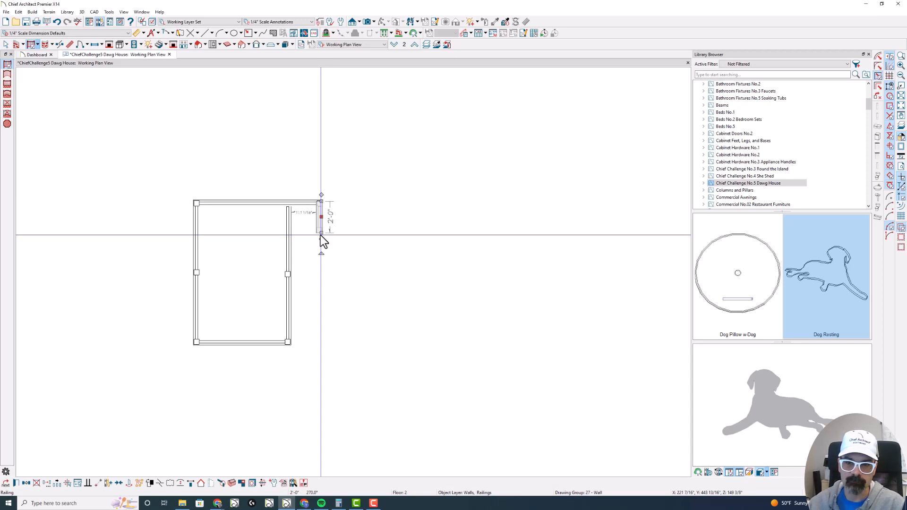
# - Draw a railing back to the room to close the bump-out, and remove the railing segment between the bump-out and the room
pyautogui.moveTo(322, 239)
pyautogui.mouseDown()
pyautogui.moveTo(282, 237)
pyautogui.moveTo(288, 231)
pyautogui.mouseUp()
pyautogui.click(289, 211)
pyautogui.click(336, 267)
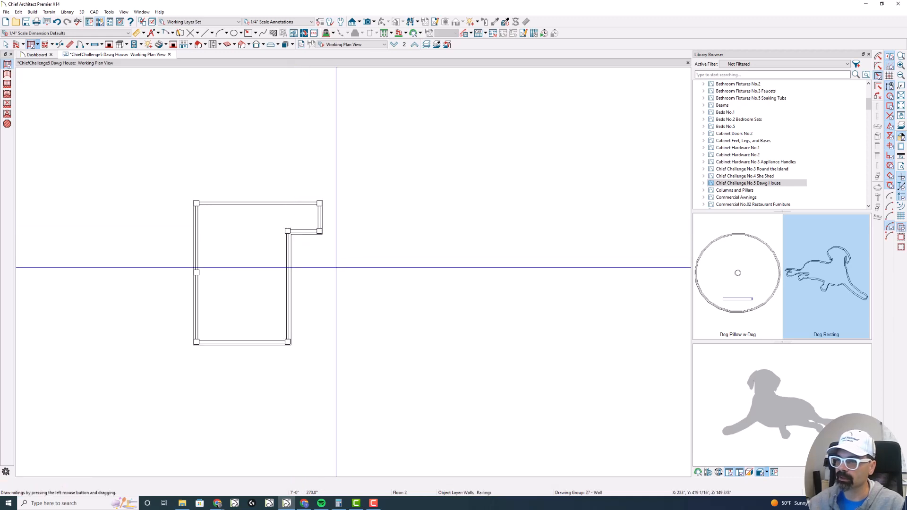
# - Create a perspective full overview, paint the lap siding with Wide Plank Exterior Cladding - Stained Teak from Chief Challenge No.4 She Shed, and close the view
pyautogui.press('F9')
pyautogui.moveTo(347, 245); pyautogui.dragTo(354, 212)
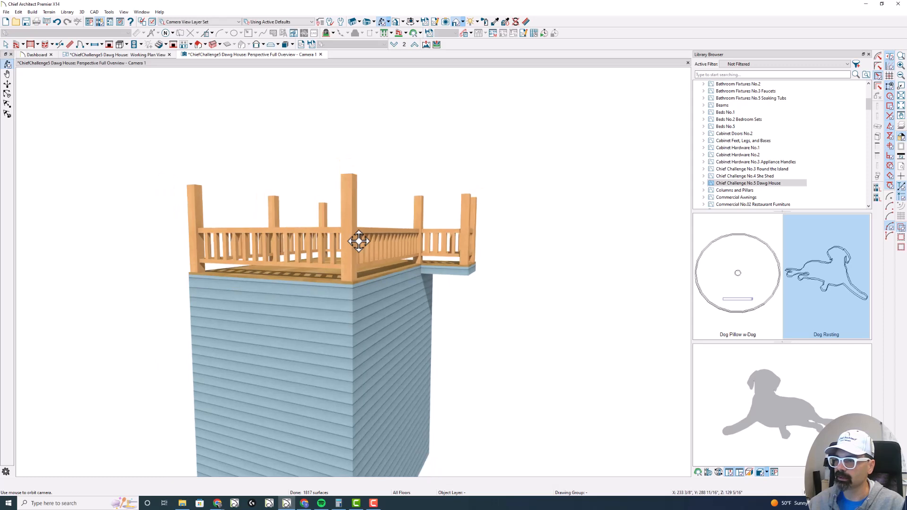
pyautogui.moveTo(353, 243); pyautogui.dragTo(337, 250)
pyautogui.click(766, 175)
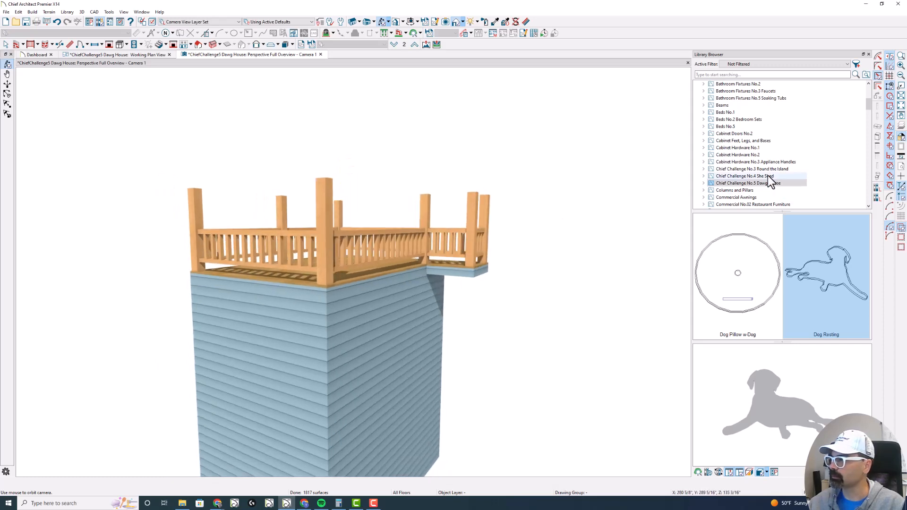
pyautogui.click(833, 283)
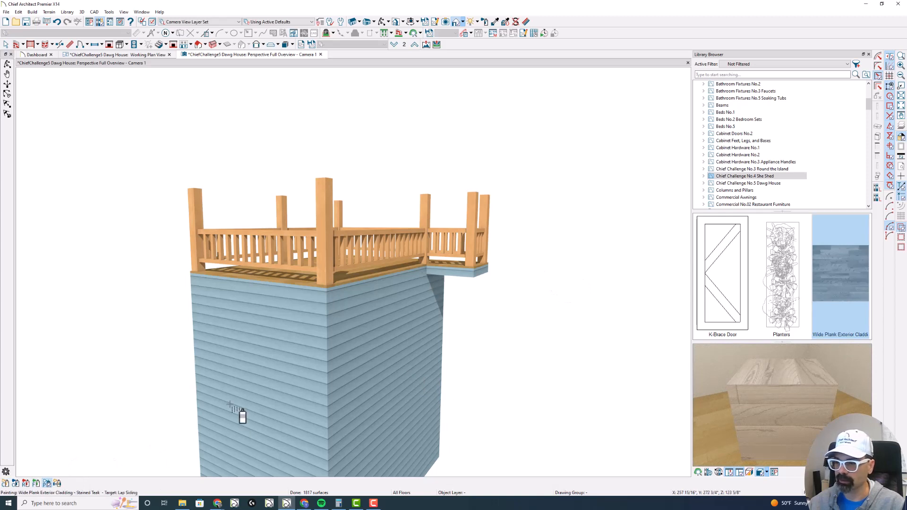
pyautogui.click(240, 413)
pyautogui.scroll(-2, 412, 302)
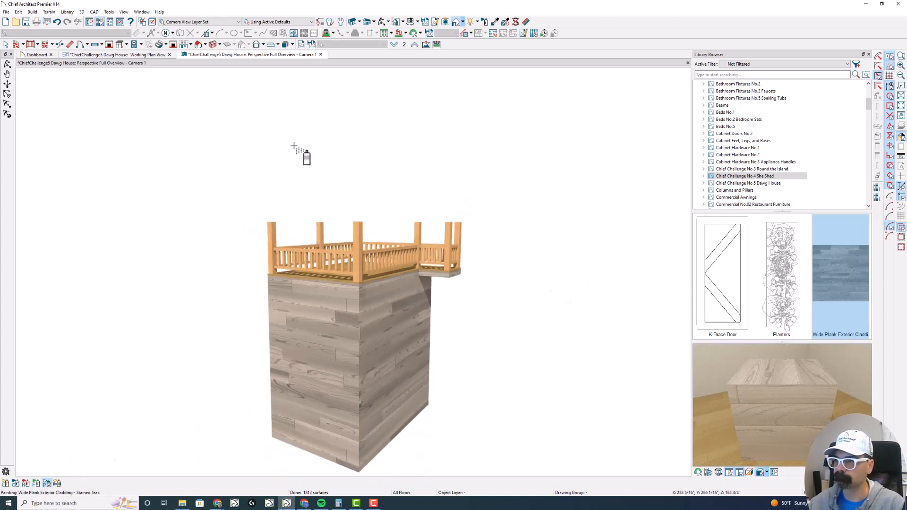
pyautogui.press('Escape')
pyautogui.click(321, 55)
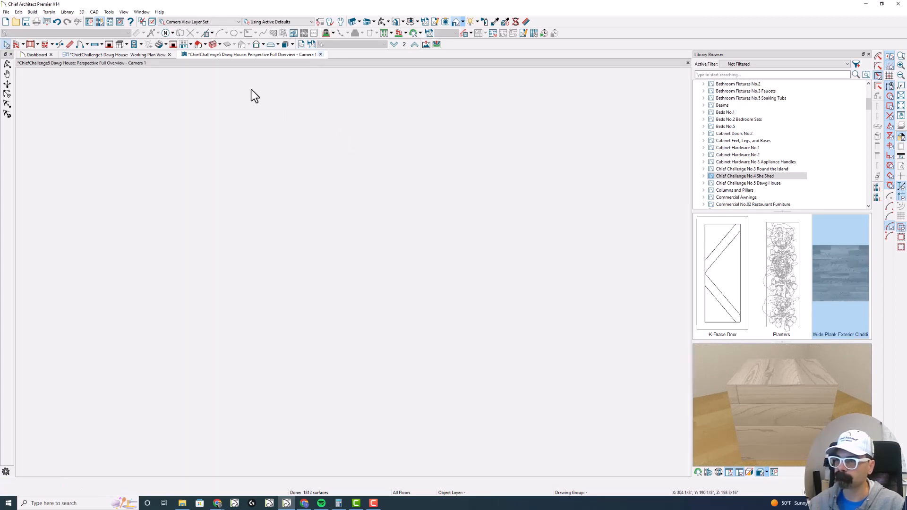
# - Set the first-floor slab room's ceiling elevation to 48" and create a perspective full overview of the model
pyautogui.press('pagedown')
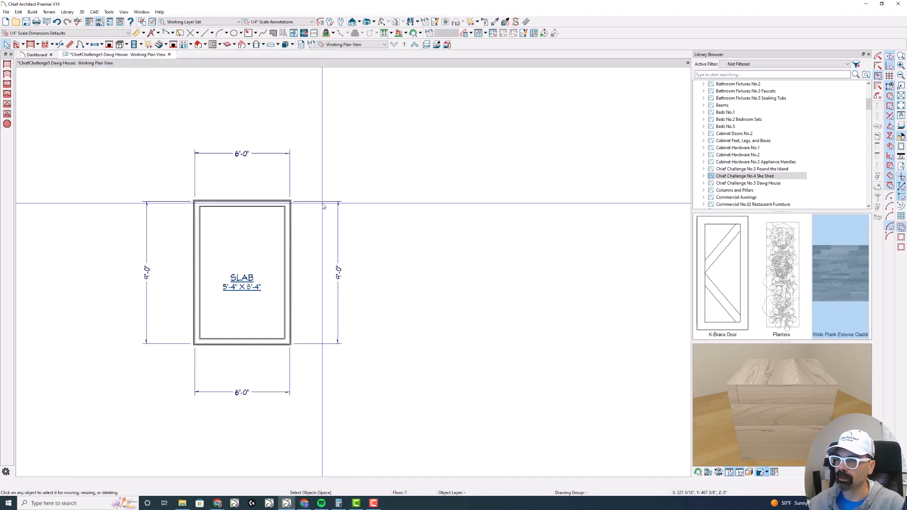
pyautogui.doubleClick(226, 246)
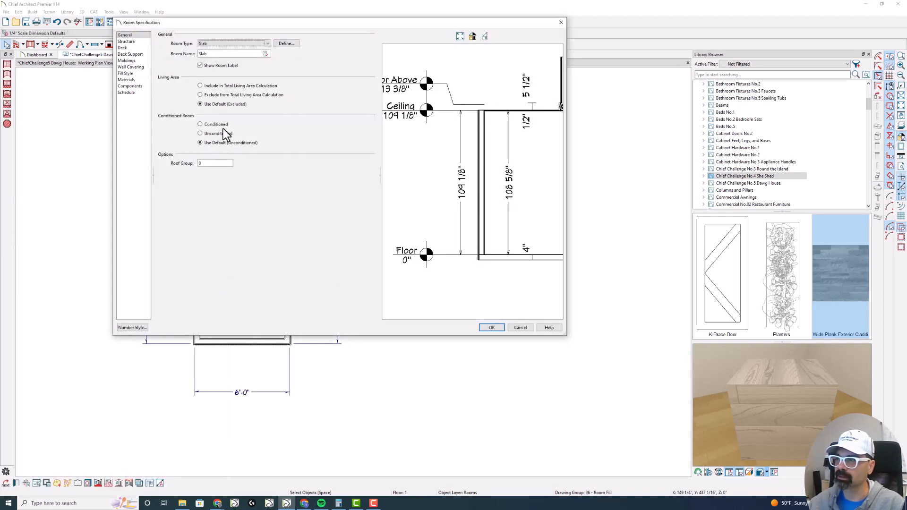
pyautogui.click(142, 42)
pyautogui.moveTo(228, 53); pyautogui.dragTo(182, 53)
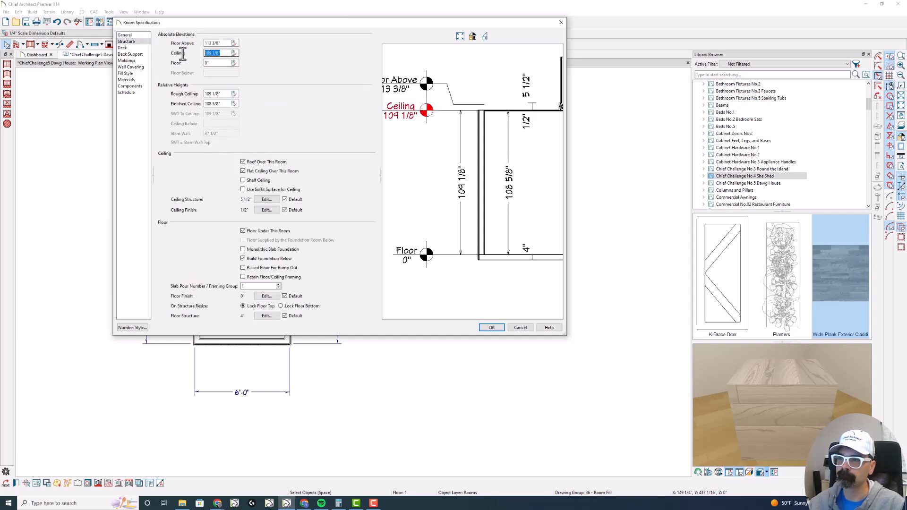
pyautogui.write('45')
pyautogui.press('Return')
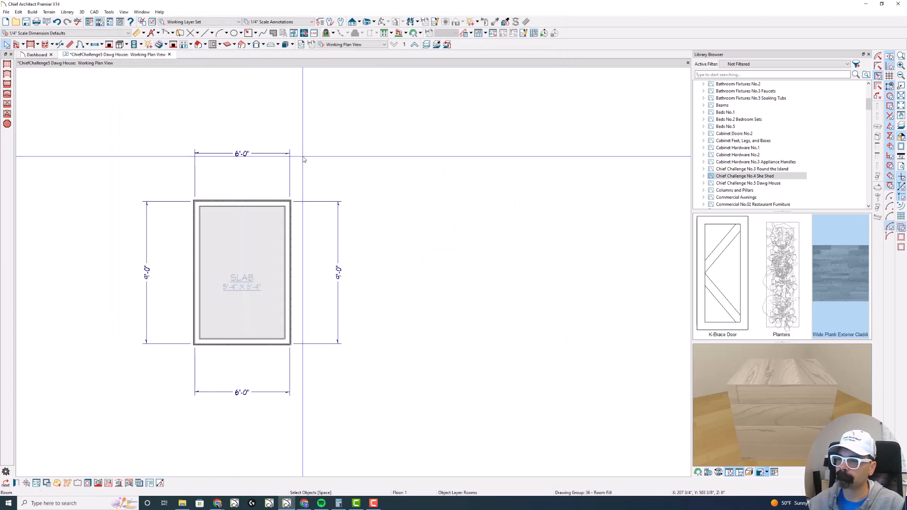
pyautogui.hotkey('shift', 'o')
pyautogui.moveTo(326, 243); pyautogui.dragTo(285, 233)
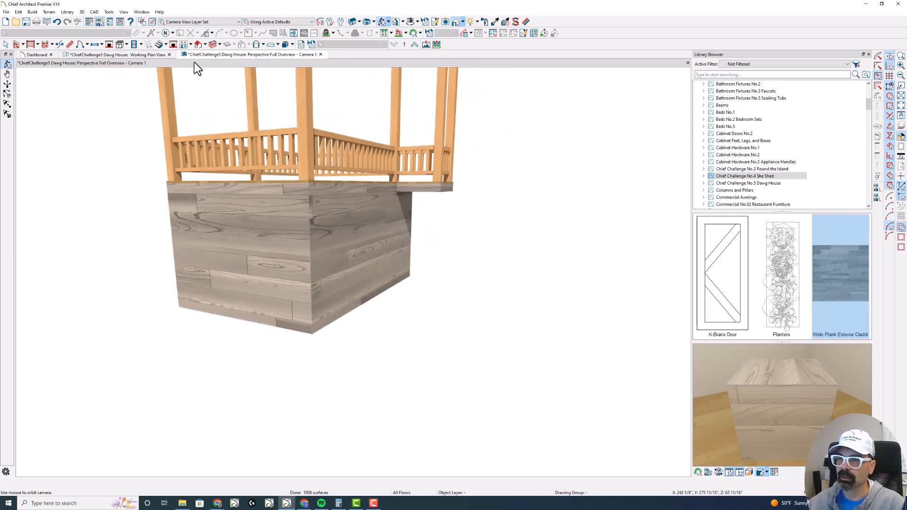
# - Return to the working plan and change the first-floor slab room's type to Unfinished
pyautogui.click(138, 55)
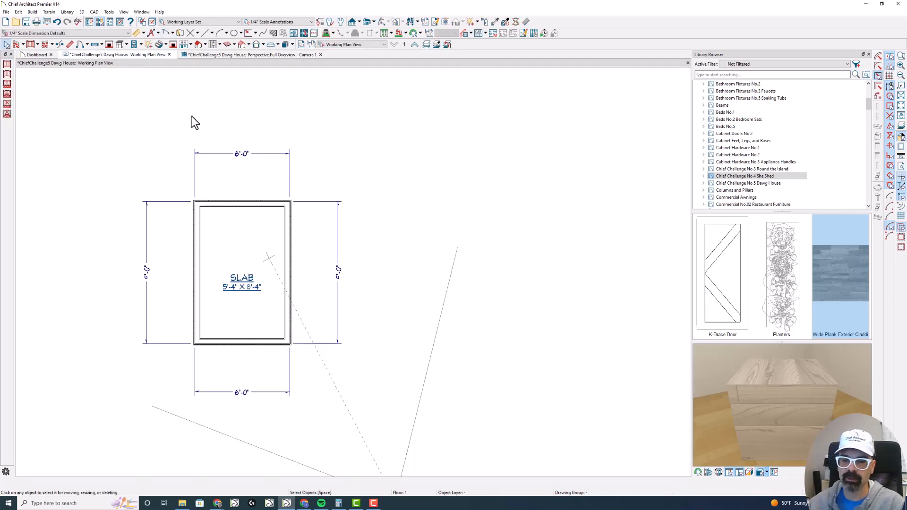
pyautogui.doubleClick(249, 237)
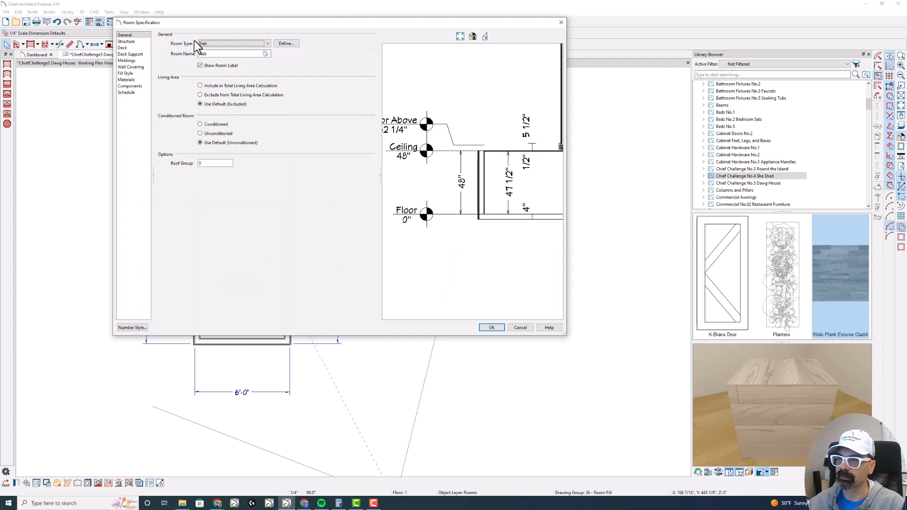
pyautogui.click(220, 43)
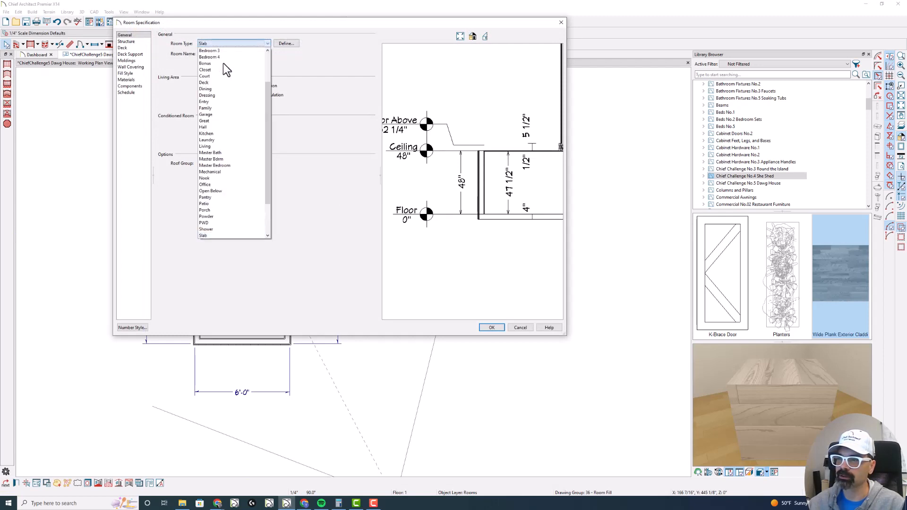
pyautogui.scroll(-2, 234, 163)
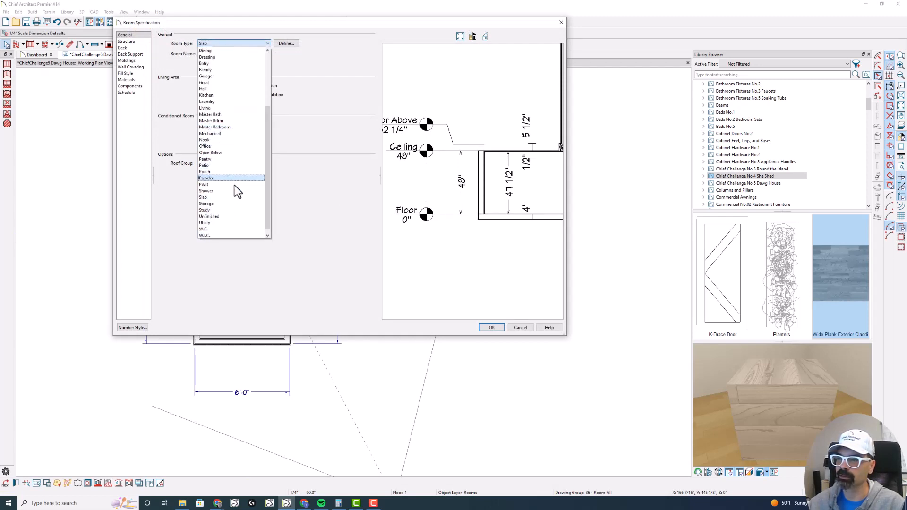
pyautogui.click(236, 220)
# - Delete the Fir Framing layer from the first-floor room's floor structure, keeping the OSB layer, and accept the room settings
pyautogui.click(127, 42)
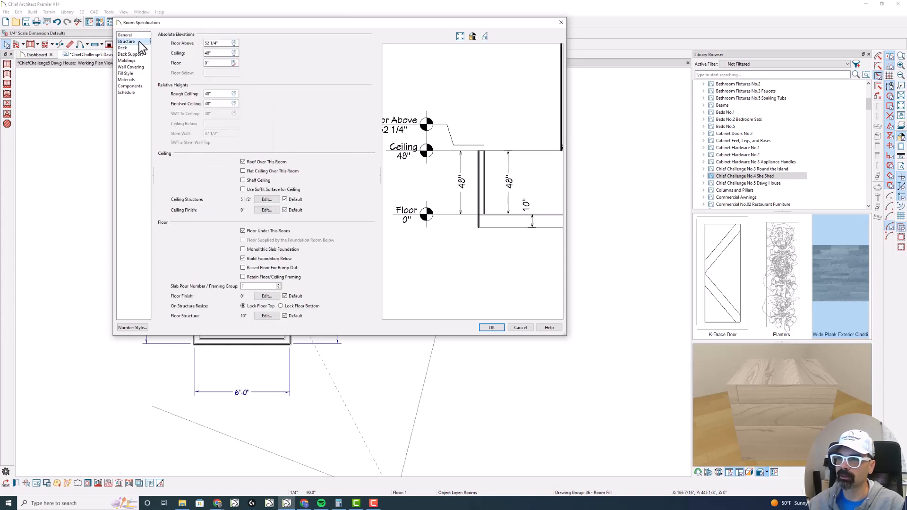
pyautogui.click(265, 315)
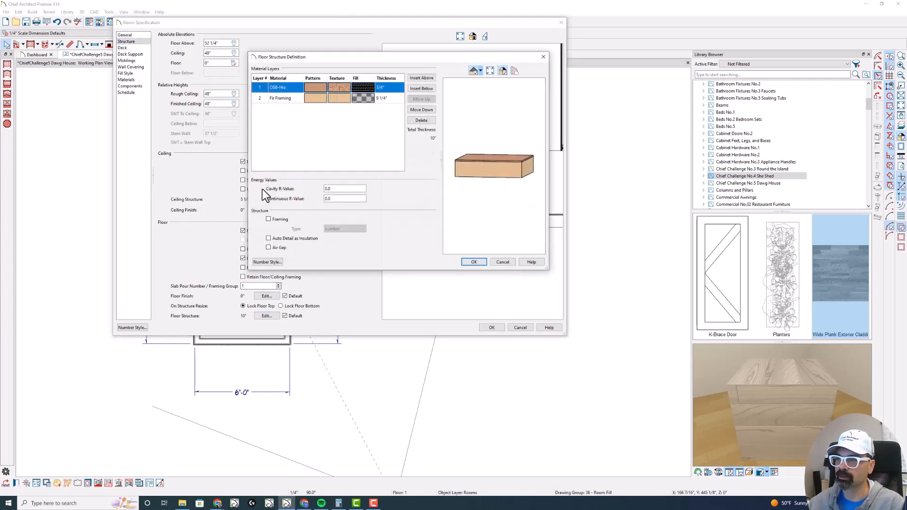
pyautogui.click(381, 101)
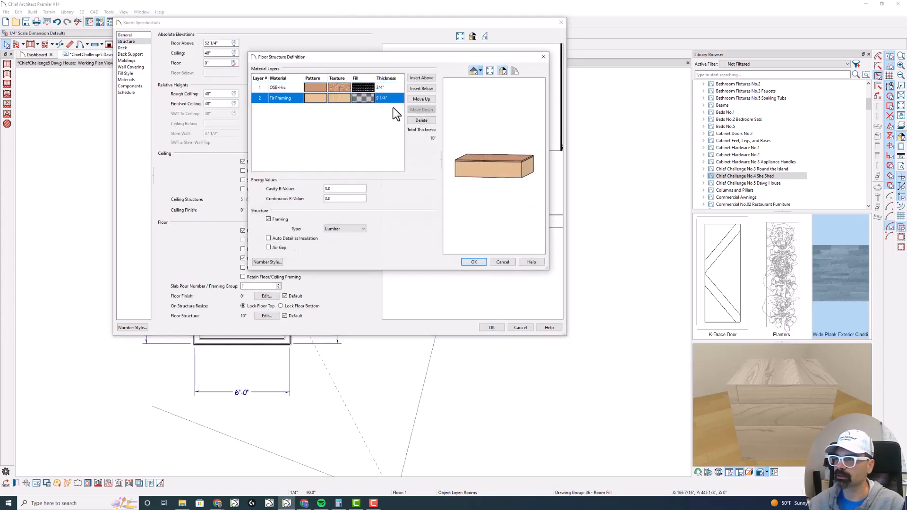
pyautogui.click(421, 120)
pyautogui.click(472, 262)
pyautogui.click(492, 328)
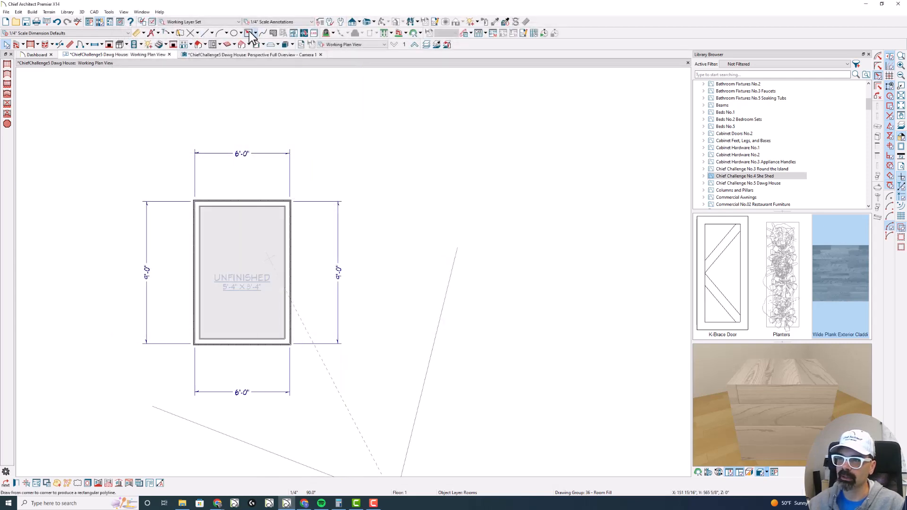
# - Draw a rectangular slab 96" wide by 108" deep in plan, starting at the room's upper-left corner
pyautogui.click(271, 44)
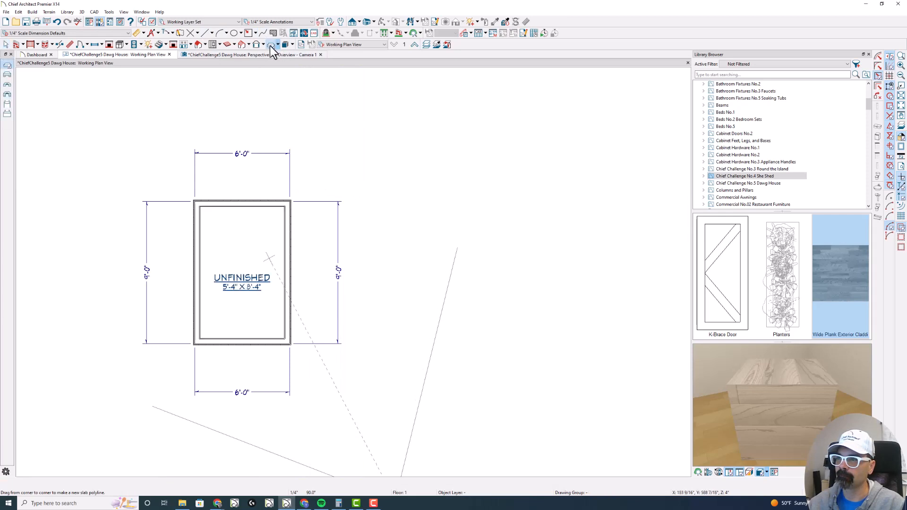
pyautogui.moveTo(194, 201); pyautogui.dragTo(317, 343)
pyautogui.press('Tab')
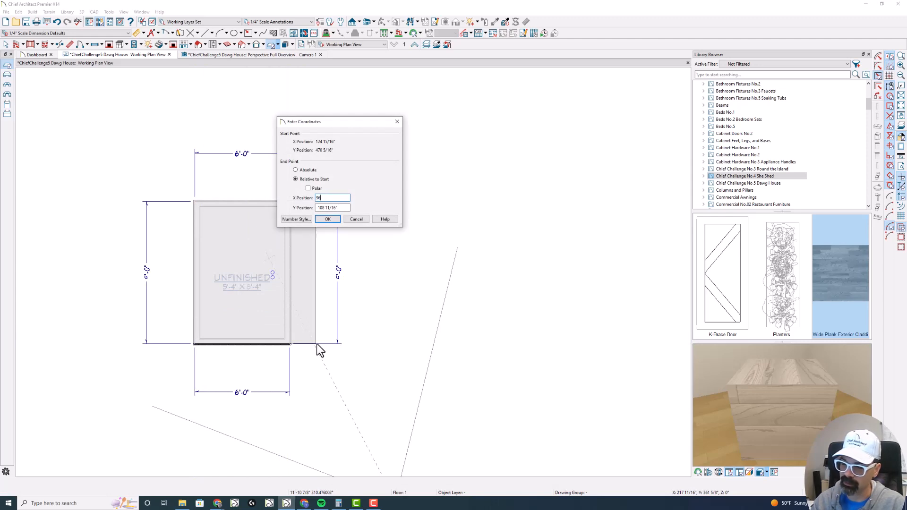
pyautogui.write('-108')
pyautogui.press('Return')
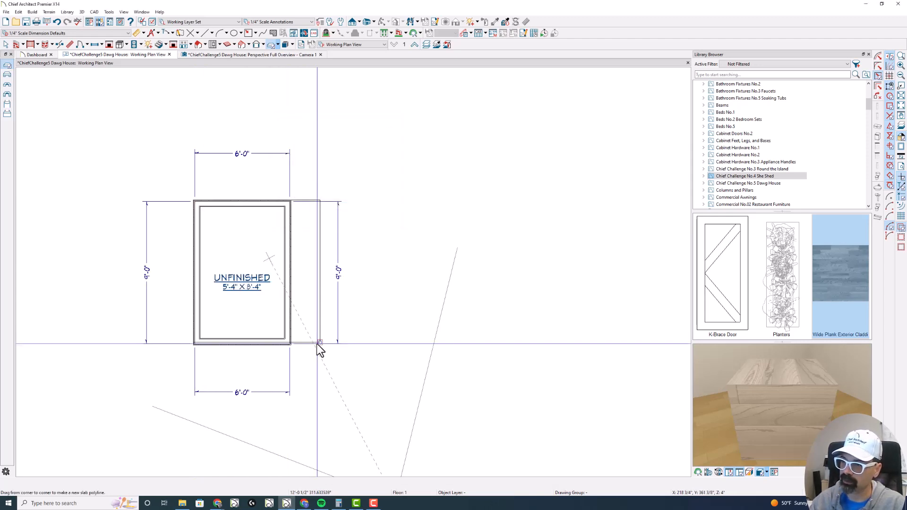
# - Move the slab point to point so its upper-left corner meets the main-layer corner of the room's walls
pyautogui.click(321, 296)
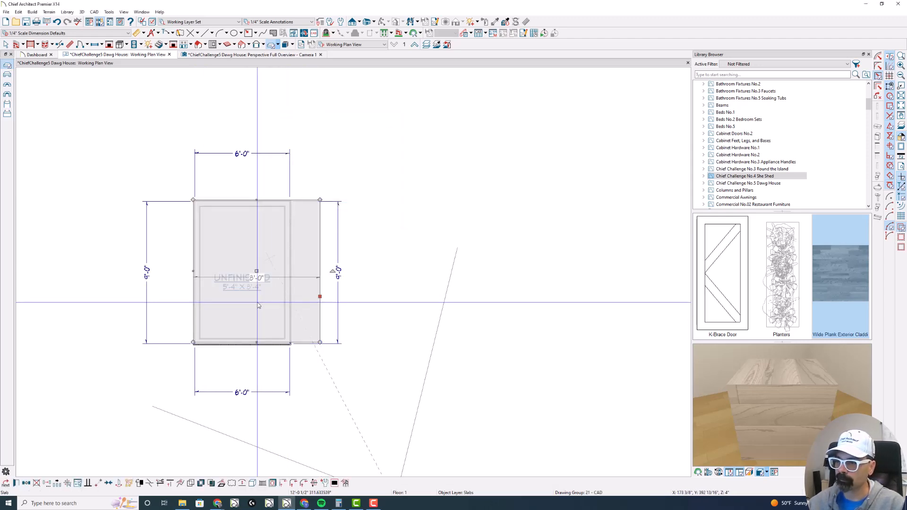
pyautogui.scroll(2, 207, 212)
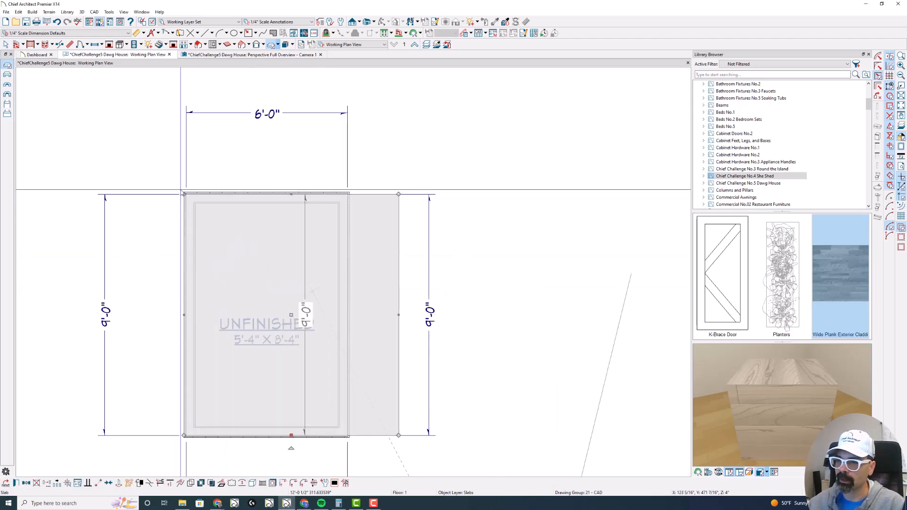
pyautogui.press('p')
pyautogui.scroll(2, 183, 196)
pyautogui.scroll(2, 186, 192)
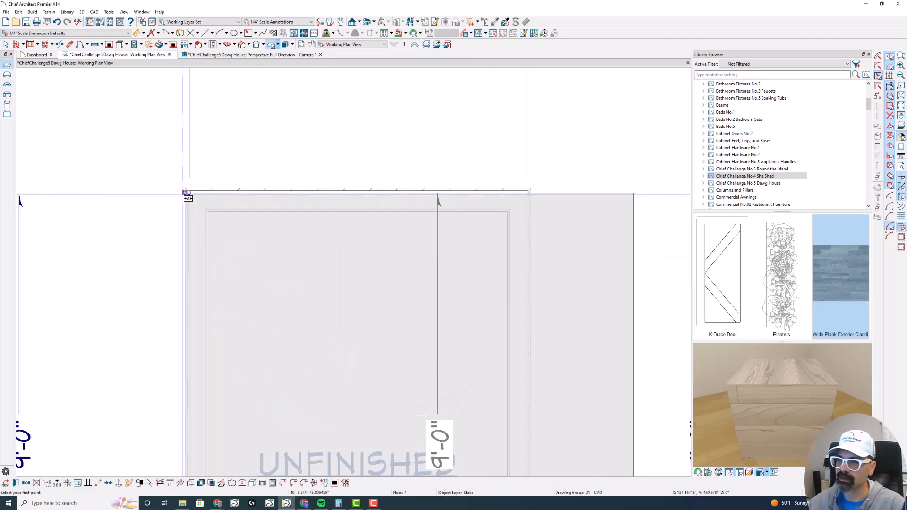
pyautogui.scroll(-2, 243, 207)
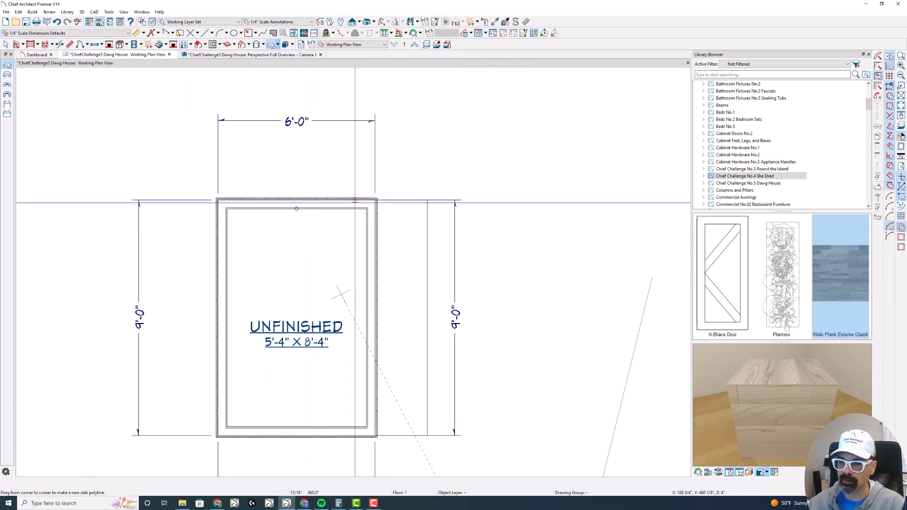
# - Set the Concentric edit jump to 2" and expand the slab outward by 2" on all sides
pyautogui.click(391, 199)
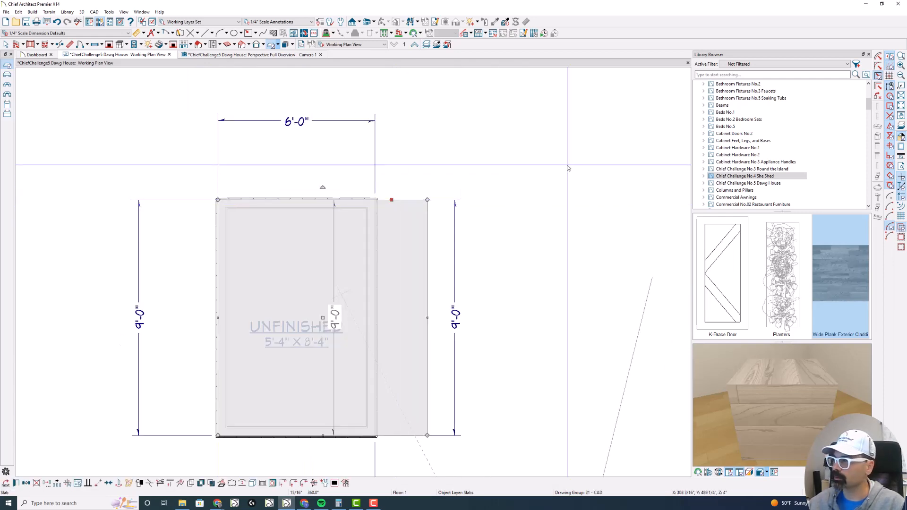
pyautogui.click(879, 60)
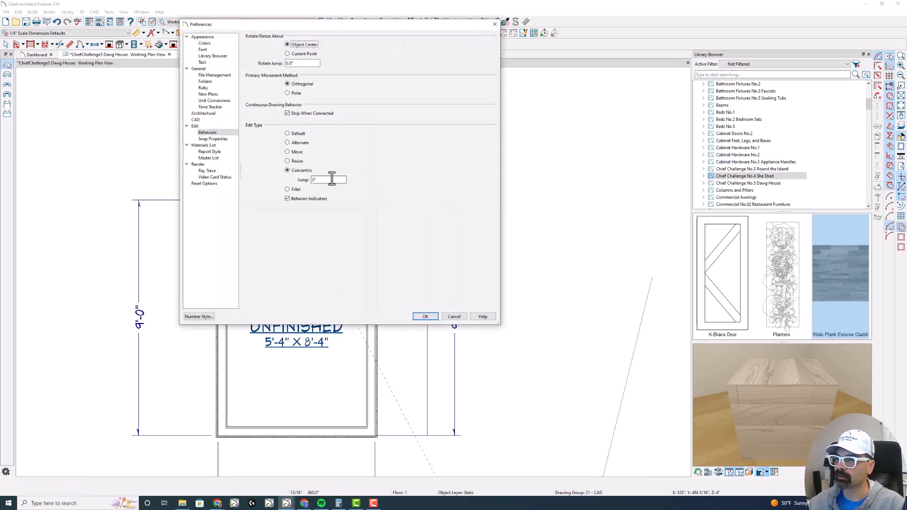
pyautogui.press('Return')
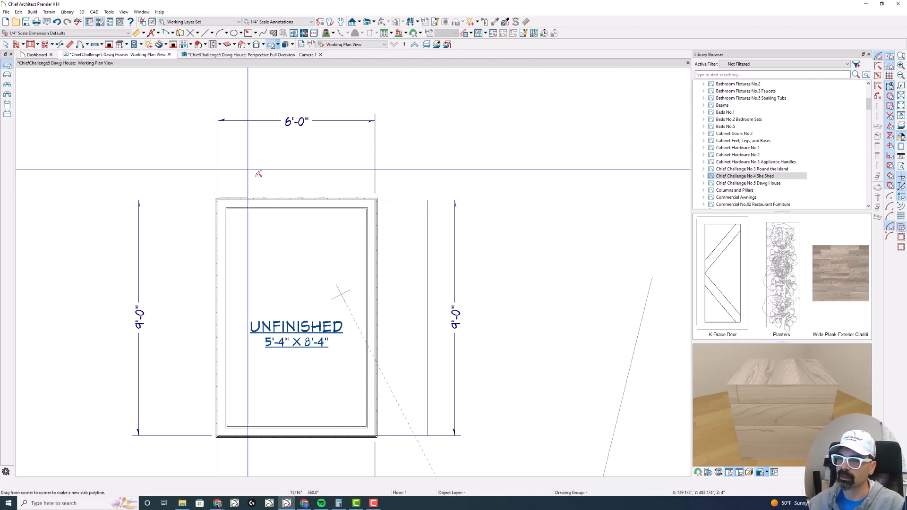
pyautogui.click(395, 200)
pyautogui.scroll(3, 203, 198)
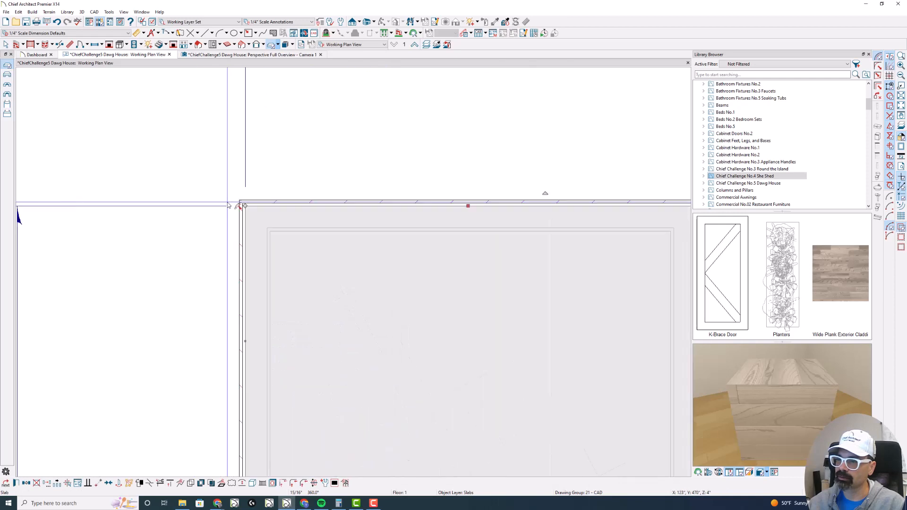
pyautogui.scroll(1, 228, 203)
pyautogui.moveTo(247, 206); pyautogui.dragTo(237, 200)
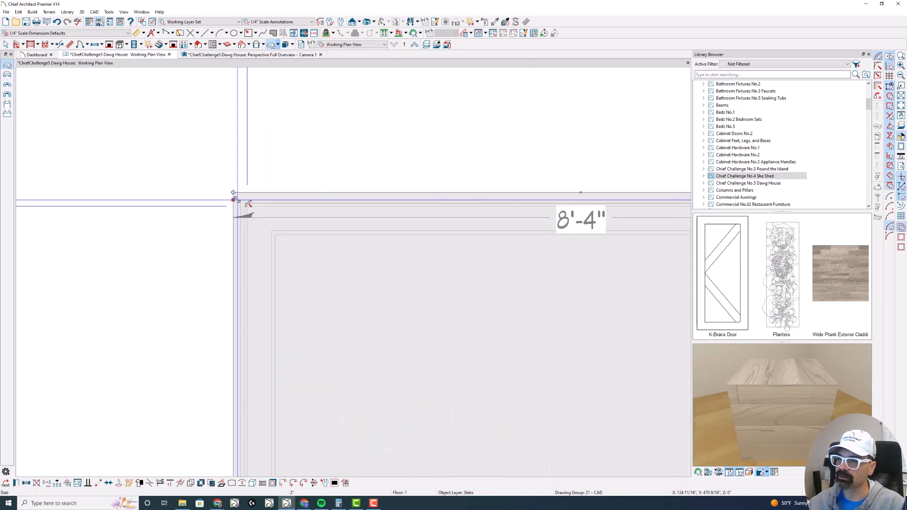
# - Set the slab's elevation reference to Absolute and its elevation at top to -3/4"
pyautogui.scroll(-3, 231, 201)
pyautogui.doubleClick(215, 205)
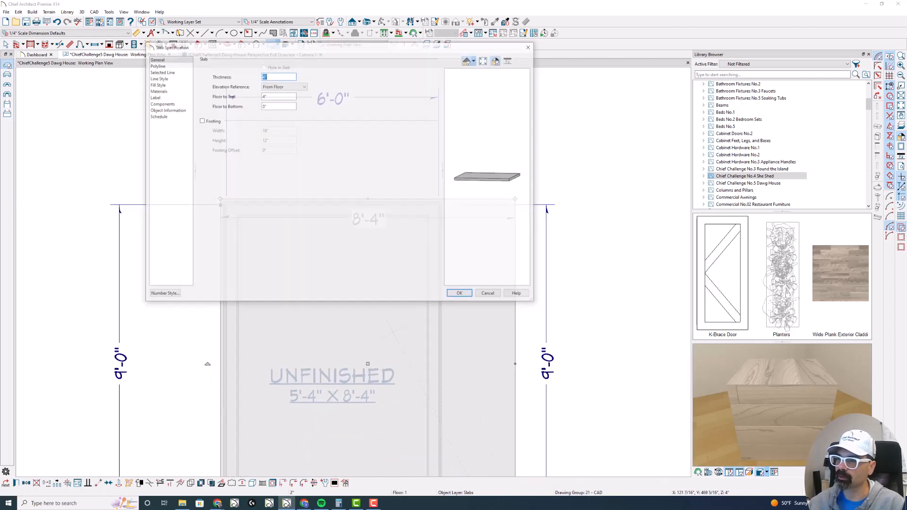
pyautogui.click(280, 86)
pyautogui.click(284, 96)
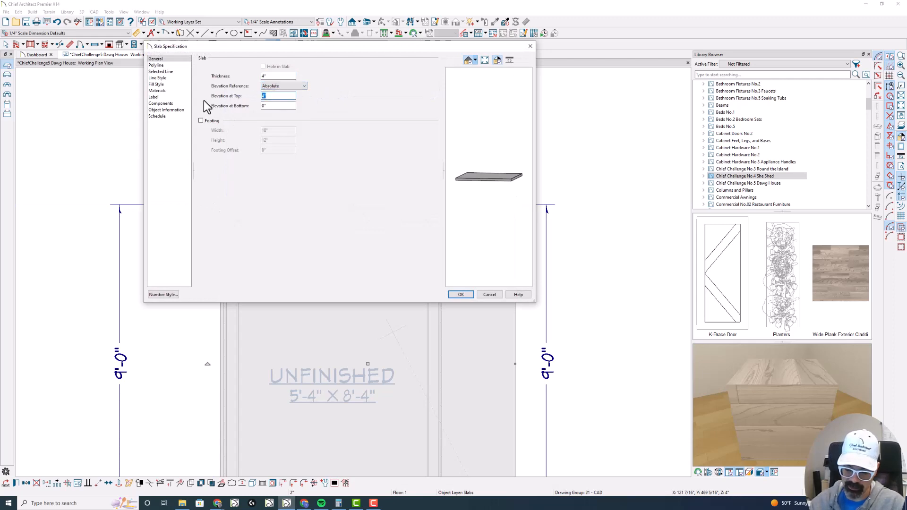
pyautogui.write('-')
pyautogui.write('.75')
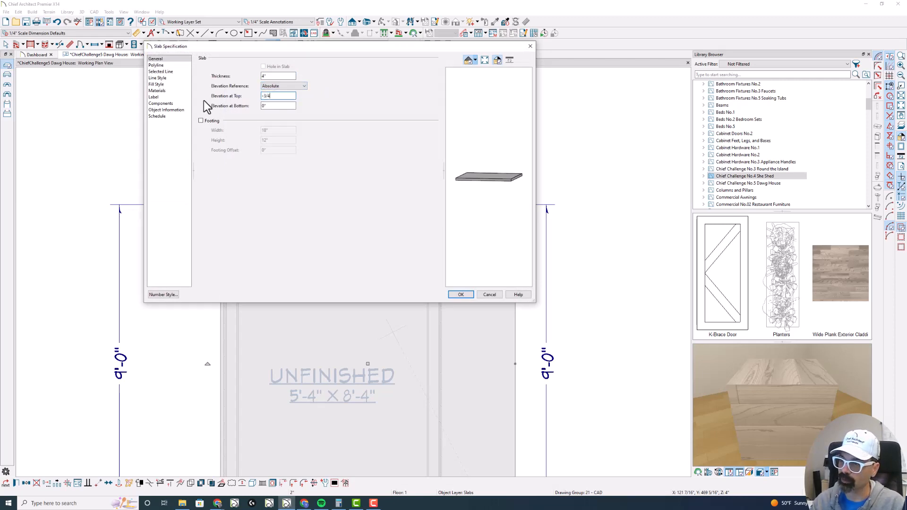
pyautogui.press('Return')
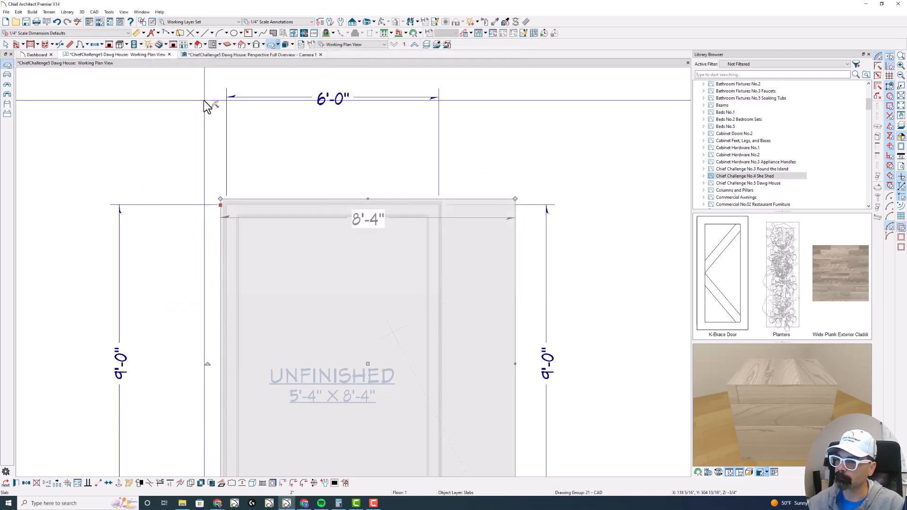
# - Return to the perspective overview and place a doorway in the lower room's short front wall
pyautogui.click(268, 55)
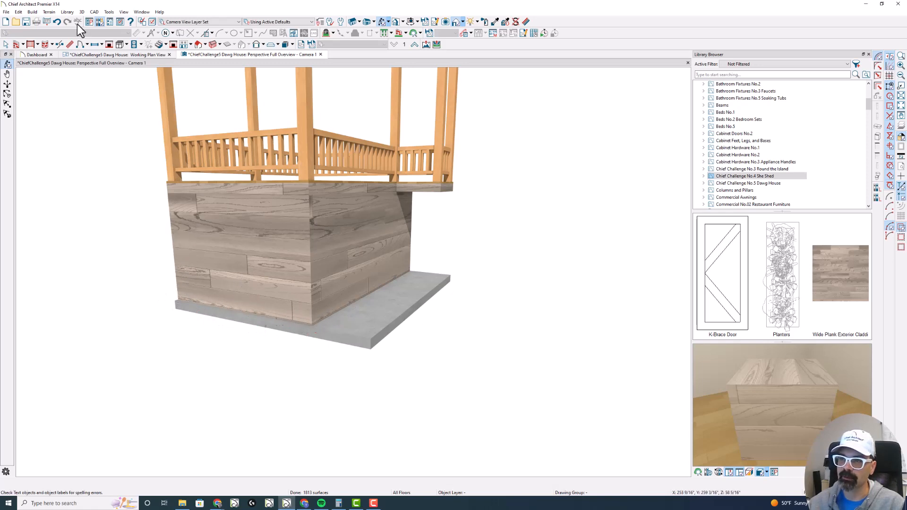
pyautogui.click(80, 45)
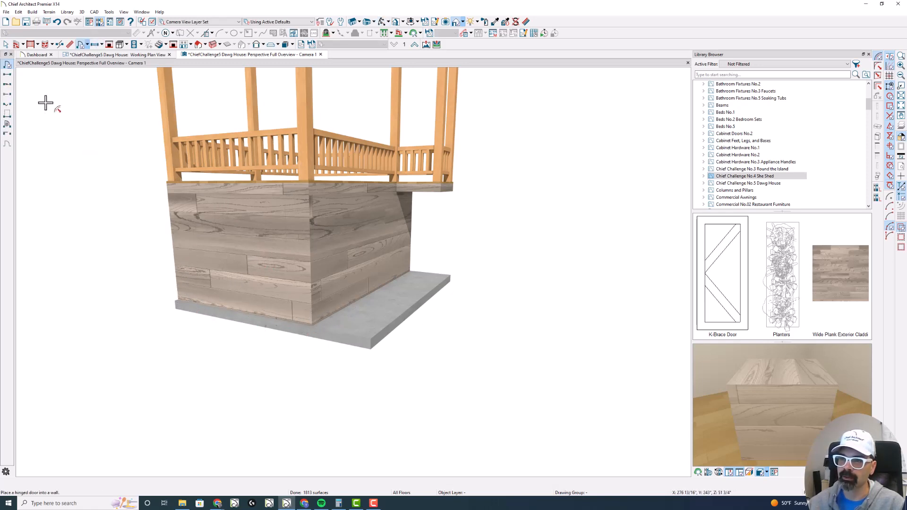
pyautogui.click(7, 75)
pyautogui.click(235, 262)
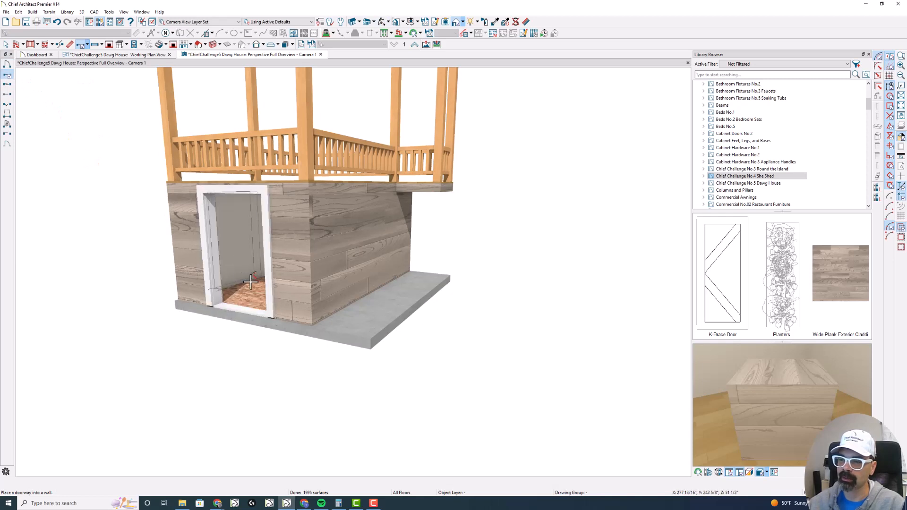
# - Set the front doorway's width to 24" and its height to 36"
pyautogui.click(268, 263)
pyautogui.doubleClick(268, 263)
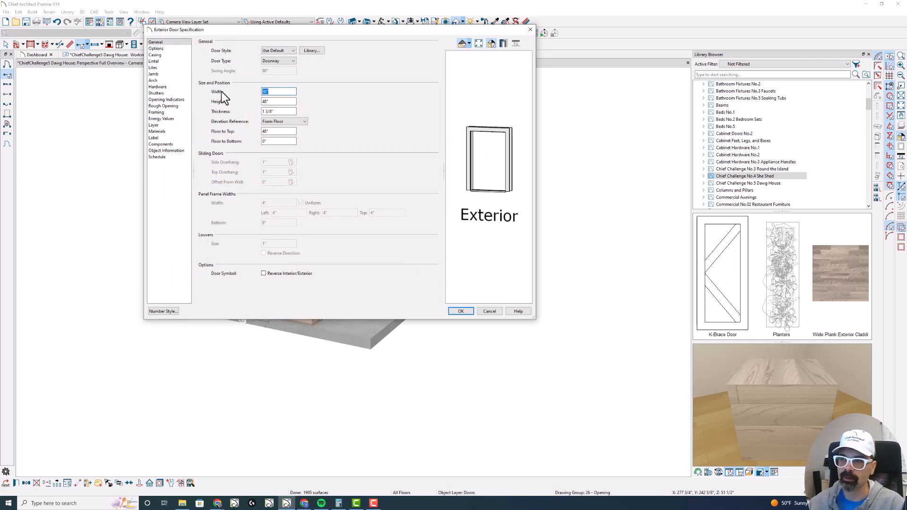
pyautogui.write('24')
pyautogui.press('Tab')
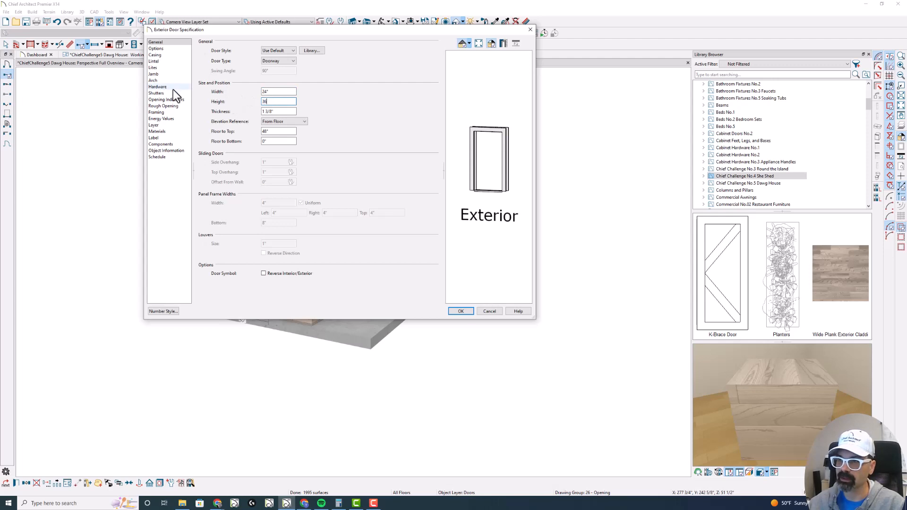
# - Give the front doorway a Gothic Arch
pyautogui.click(166, 80)
pyautogui.click(248, 51)
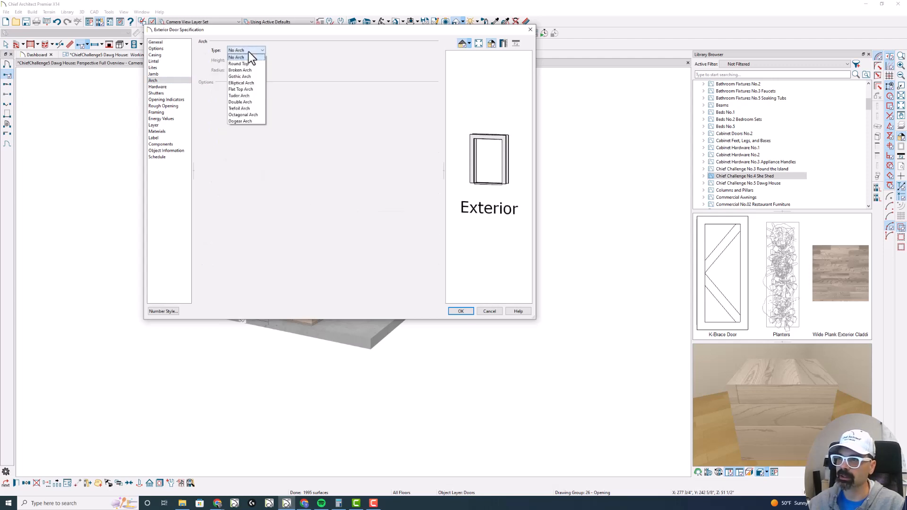
pyautogui.click(248, 76)
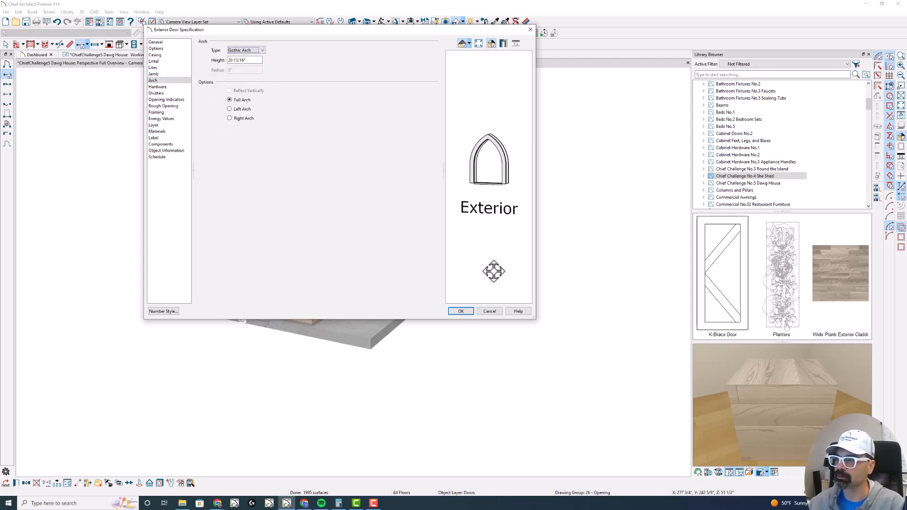
pyautogui.click(459, 312)
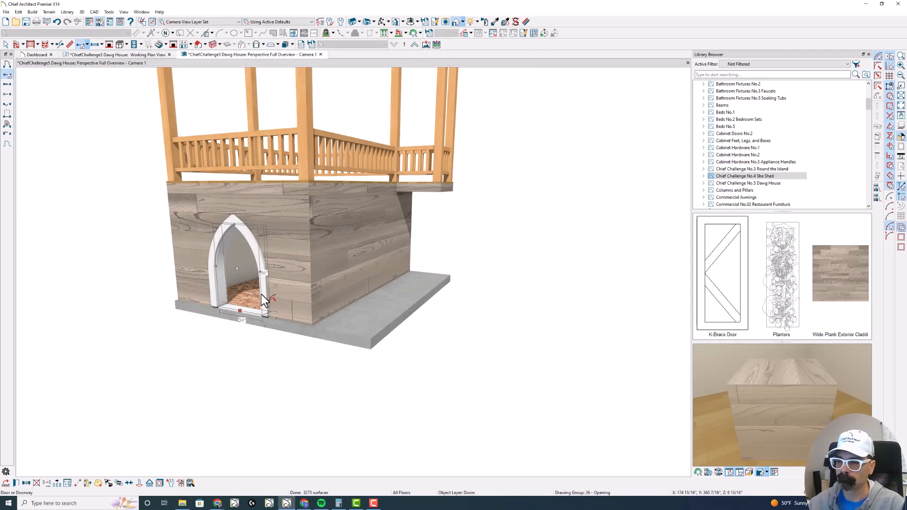
# - Change the lower room's type from Unfinished to Entry
pyautogui.doubleClick(248, 296)
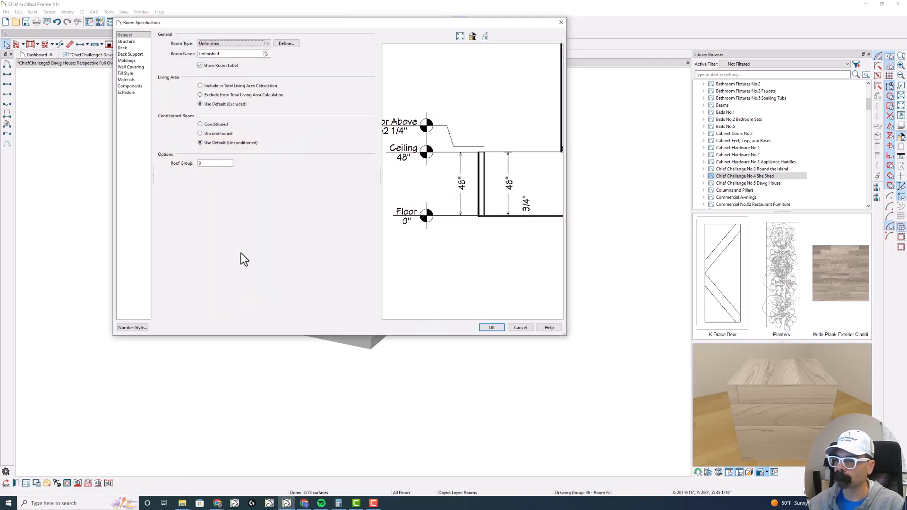
pyautogui.click(126, 41)
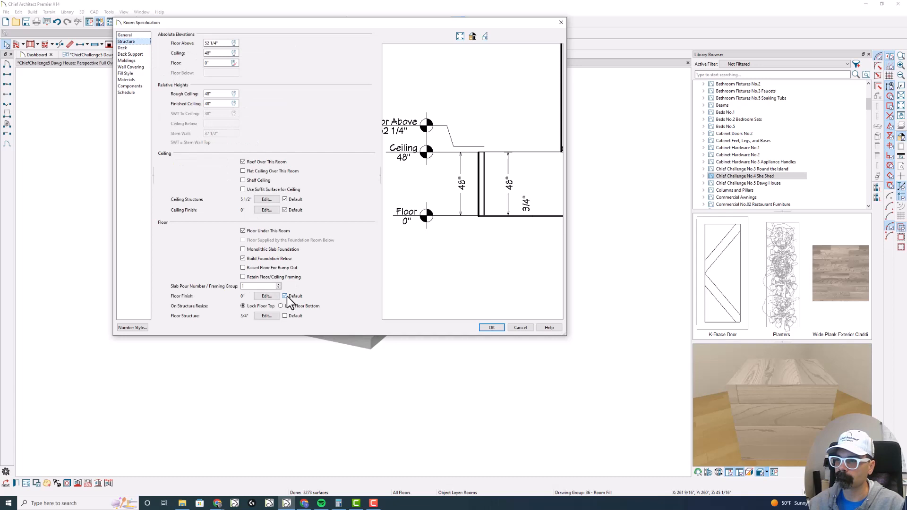
pyautogui.click(126, 35)
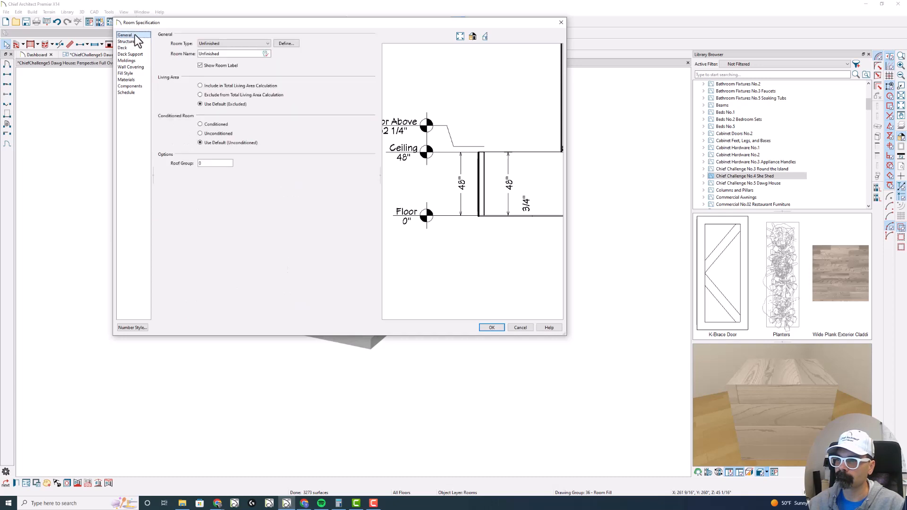
pyautogui.click(243, 44)
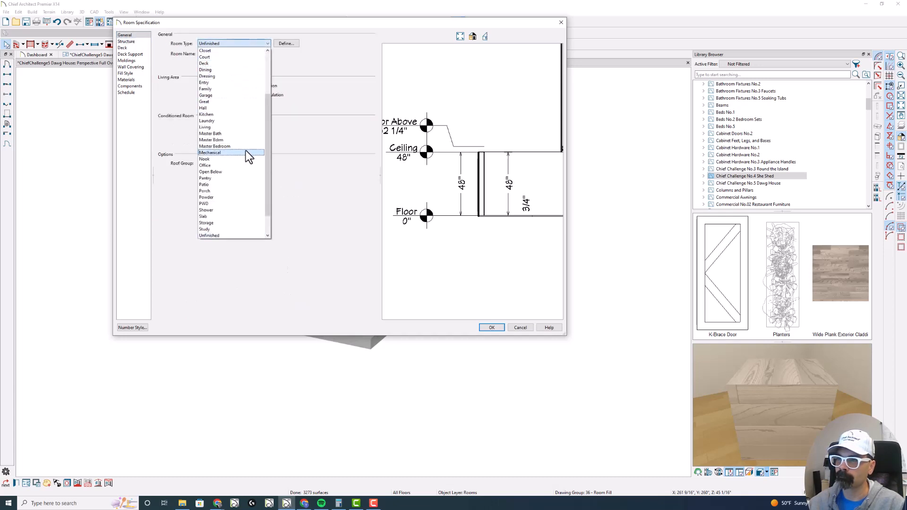
pyautogui.click(245, 83)
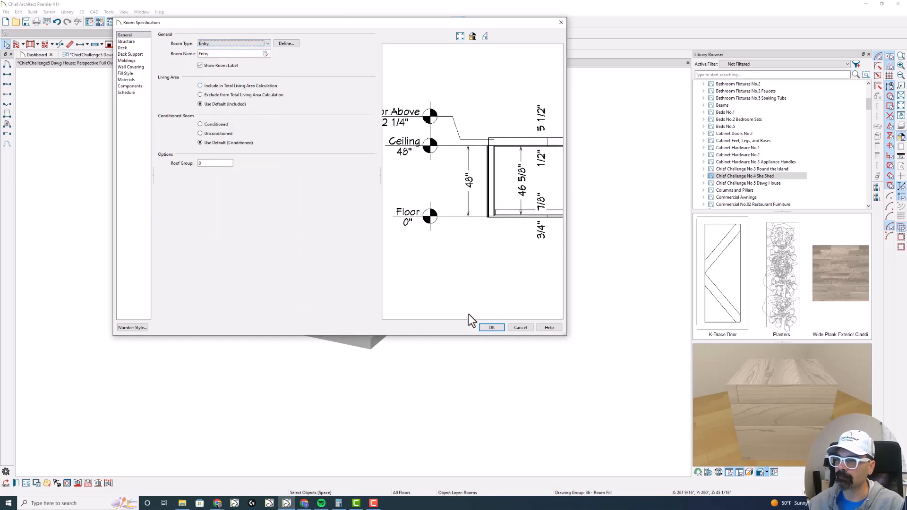
pyautogui.click(491, 328)
pyautogui.press('Escape')
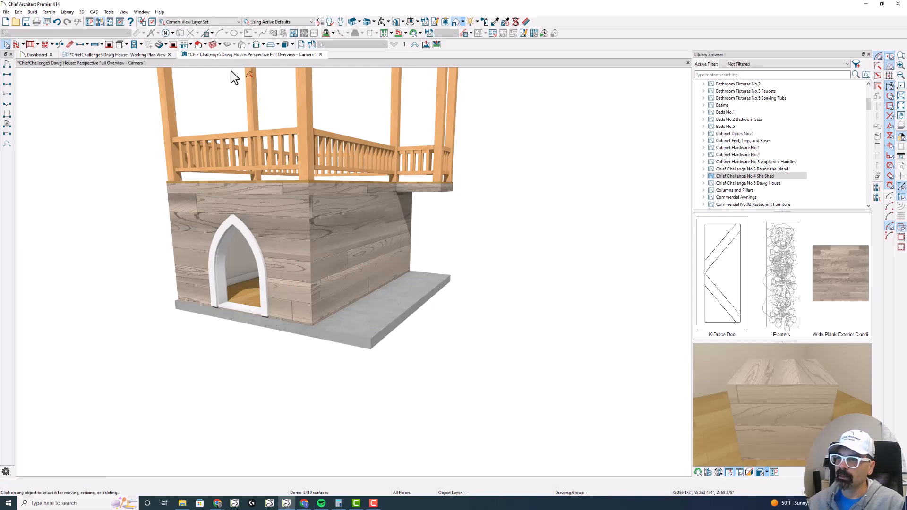
# - Return to the working plan view and turn on the reference display to show the upper floor's bump-out
pyautogui.click(134, 55)
pyautogui.scroll(-3, 220, 188)
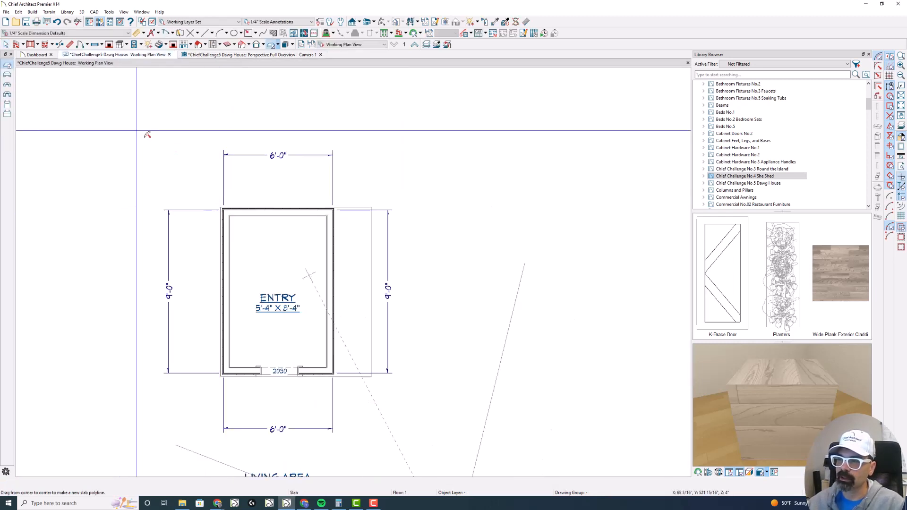
pyautogui.press('Escape')
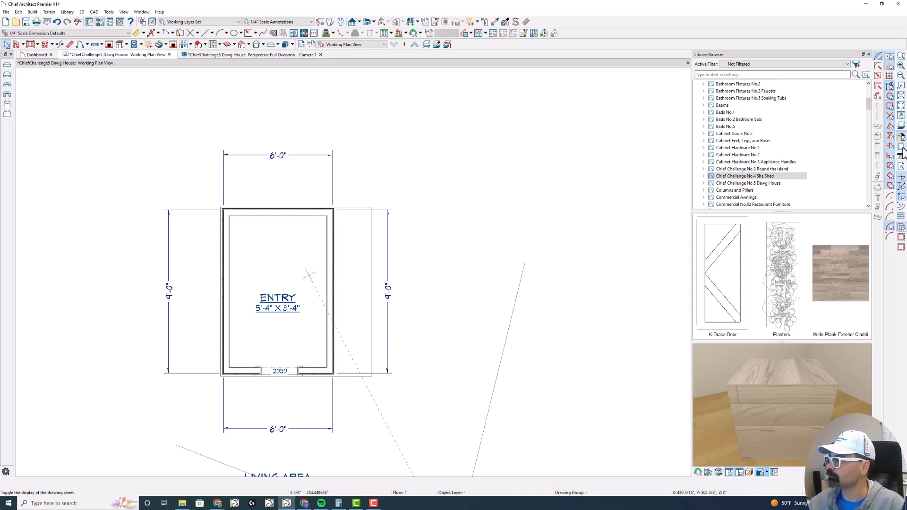
pyautogui.click(902, 124)
pyautogui.scroll(3, 365, 277)
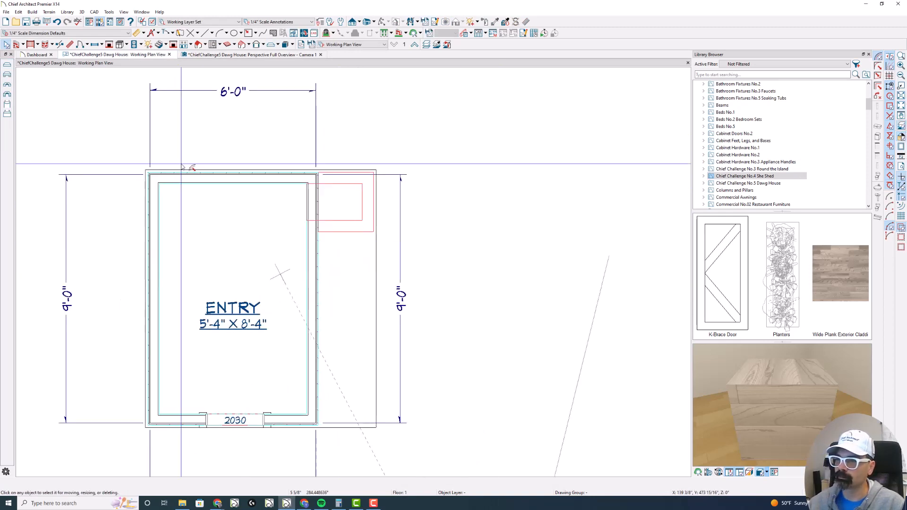
# - Draw a ramp about 7'-1" long on the slab extension, running from the slab's front edge up to the bump-out
pyautogui.click(160, 45)
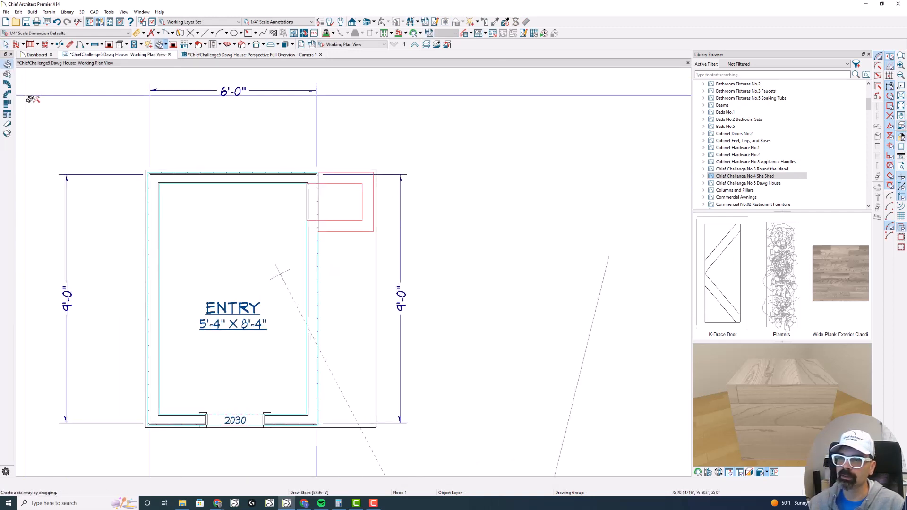
pyautogui.click(8, 124)
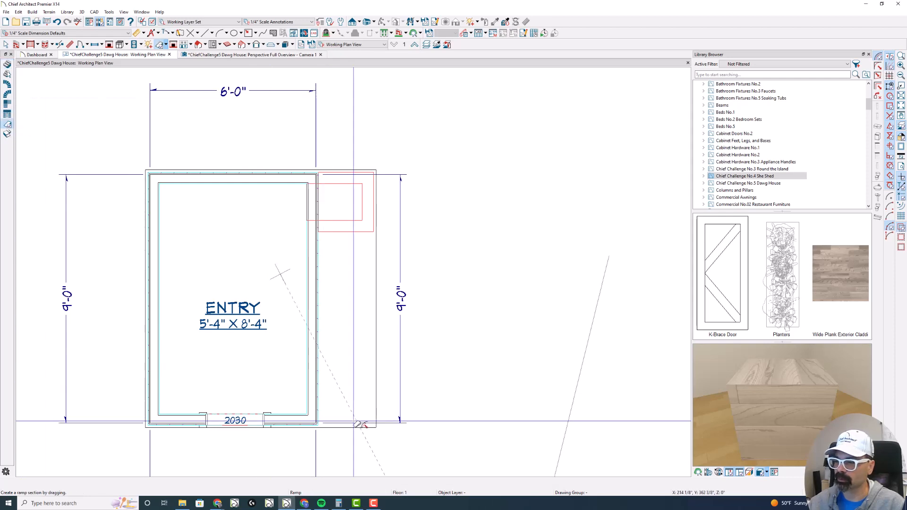
pyautogui.scroll(1, 315, 424)
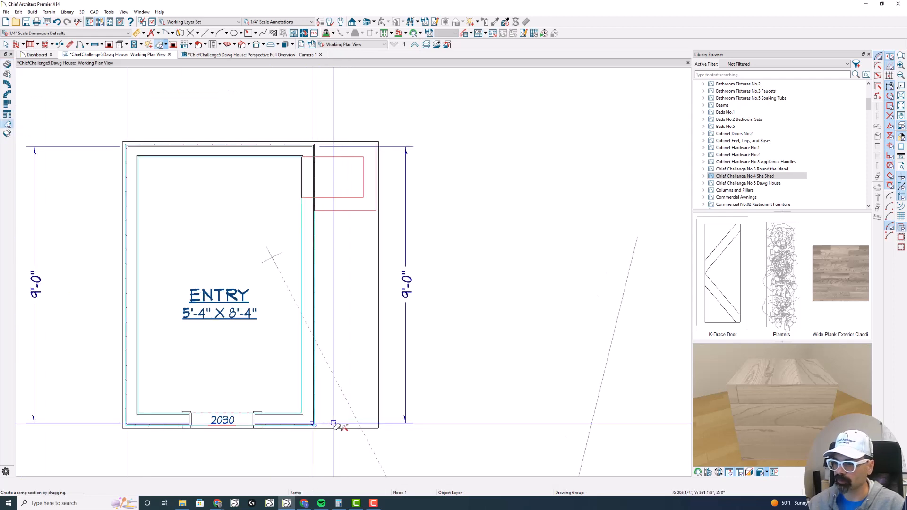
pyautogui.moveTo(351, 427); pyautogui.dragTo(346, 210)
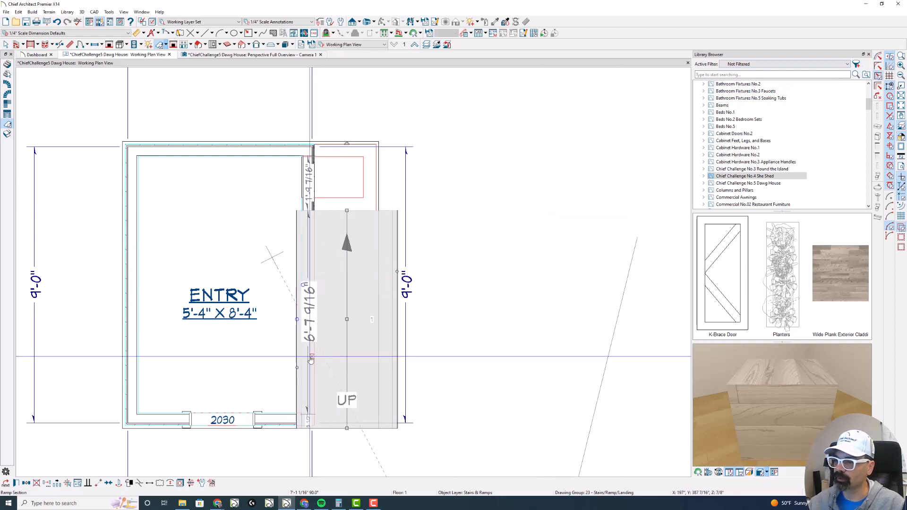
# - Fit the ramp's sides between the room's long wall and the bump-out's outer edge, making it about 2'-0" wide
pyautogui.moveTo(298, 368); pyautogui.dragTo(314, 367)
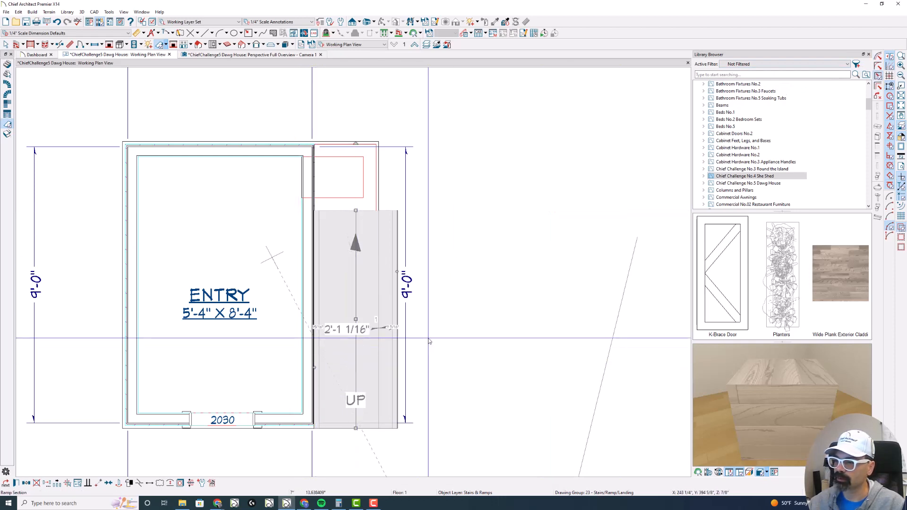
pyautogui.moveTo(397, 271); pyautogui.dragTo(376, 209)
pyautogui.scroll(4, 344, 428)
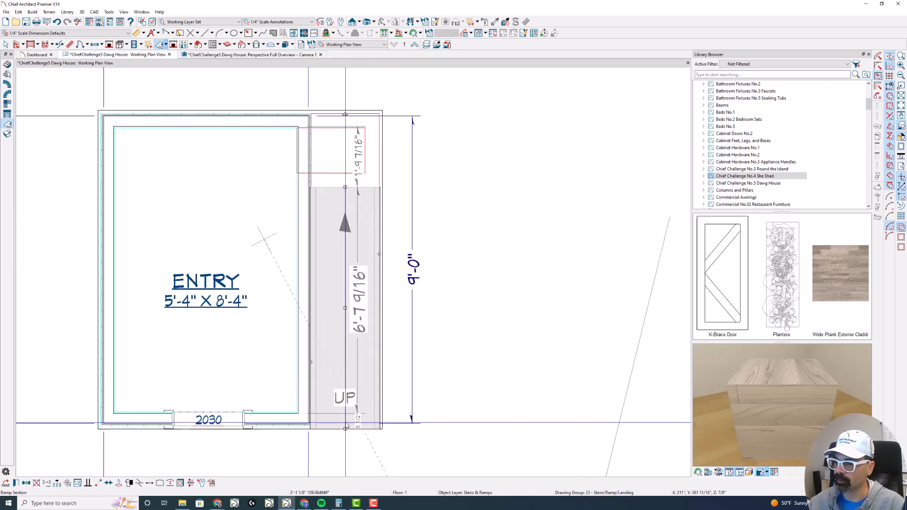
# - Shorten the ramp's lower end to the front wall's outer face using a temporary CAD line, and delete that line
pyautogui.moveTo(344, 434)
pyautogui.mouseDown()
pyautogui.moveTo(274, 423)
pyautogui.moveTo(336, 432)
pyautogui.mouseUp()
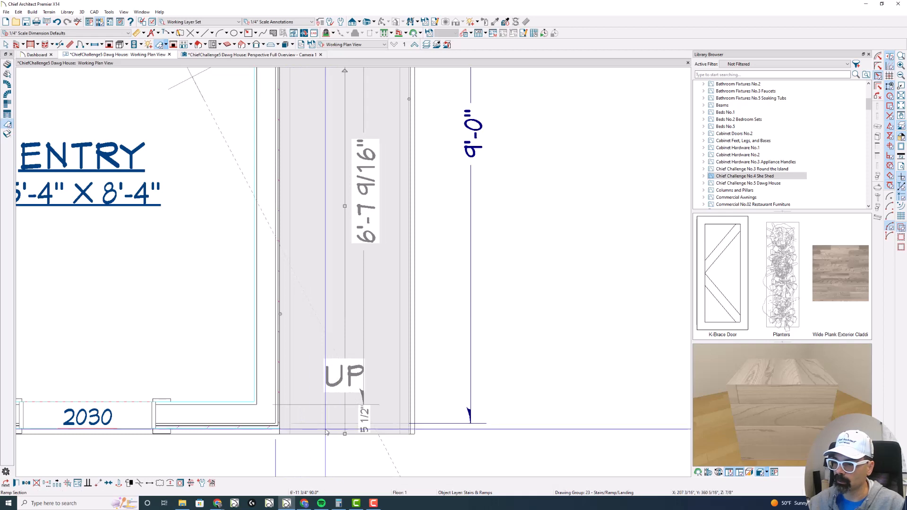
pyautogui.press('l')
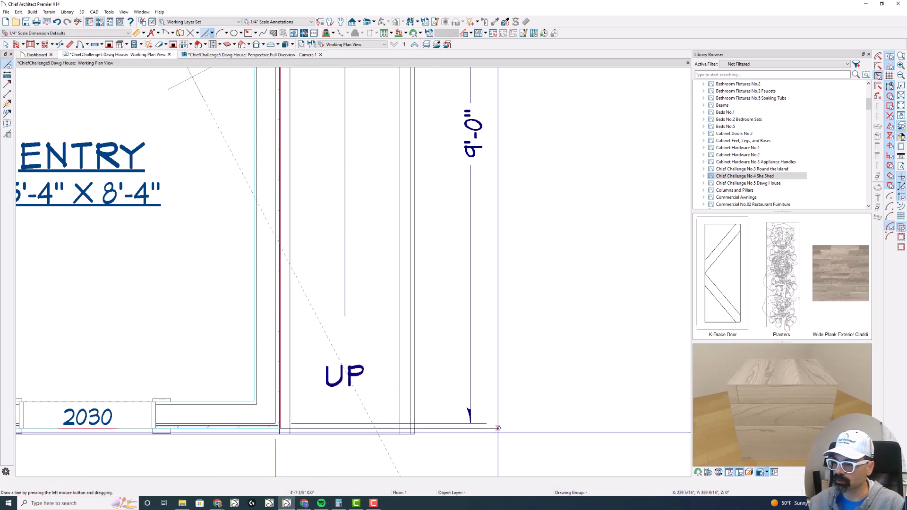
pyautogui.press('space')
pyautogui.click(397, 378)
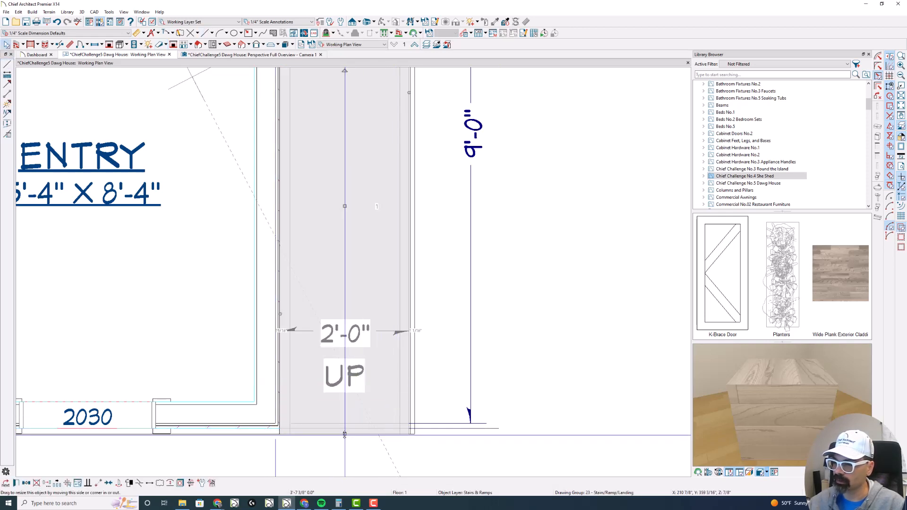
pyautogui.moveTo(345, 433); pyautogui.dragTo(348, 427)
pyautogui.click(456, 429)
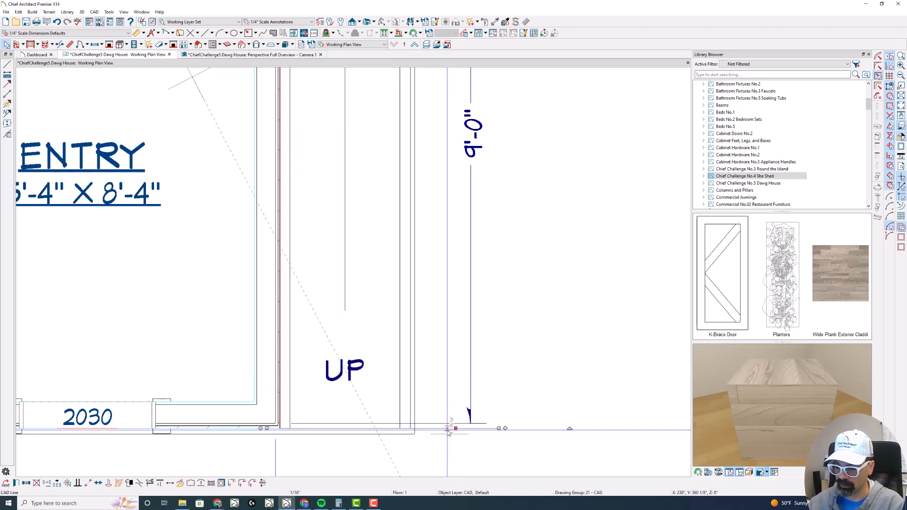
pyautogui.press('Delete')
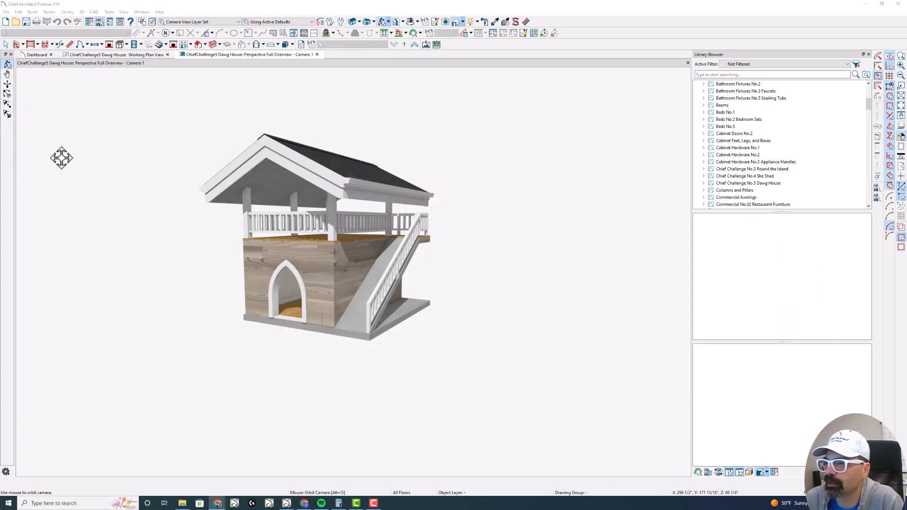
# - Examine the ramp and its railing from the front and side in the perspective overview, including its newel and baluster settings
pyautogui.moveTo(271, 179); pyautogui.dragTo(272, 172)
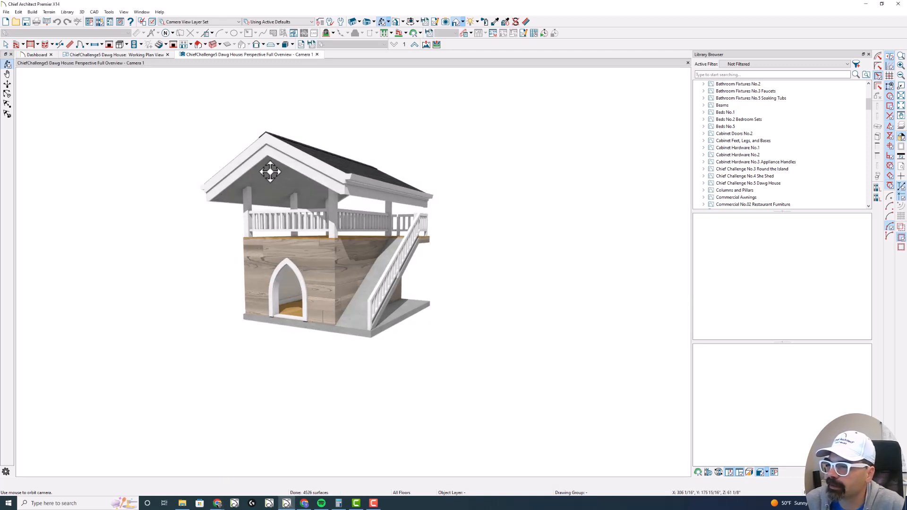
pyautogui.moveTo(374, 270); pyautogui.dragTo(367, 271)
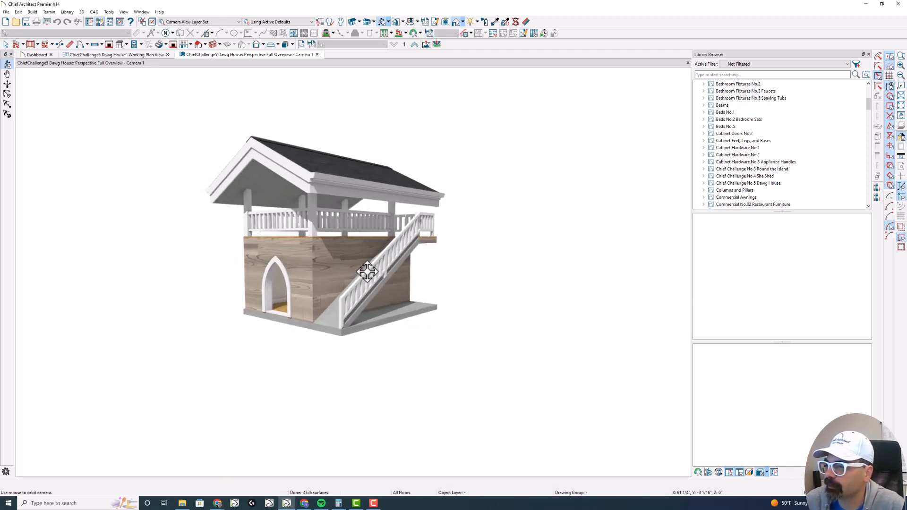
pyautogui.click(372, 272)
pyautogui.doubleClick(378, 285)
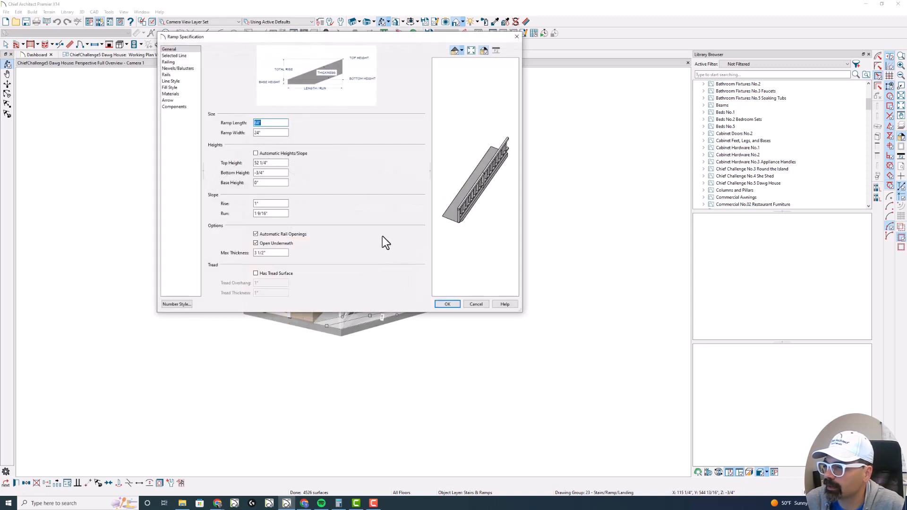
pyautogui.click(178, 68)
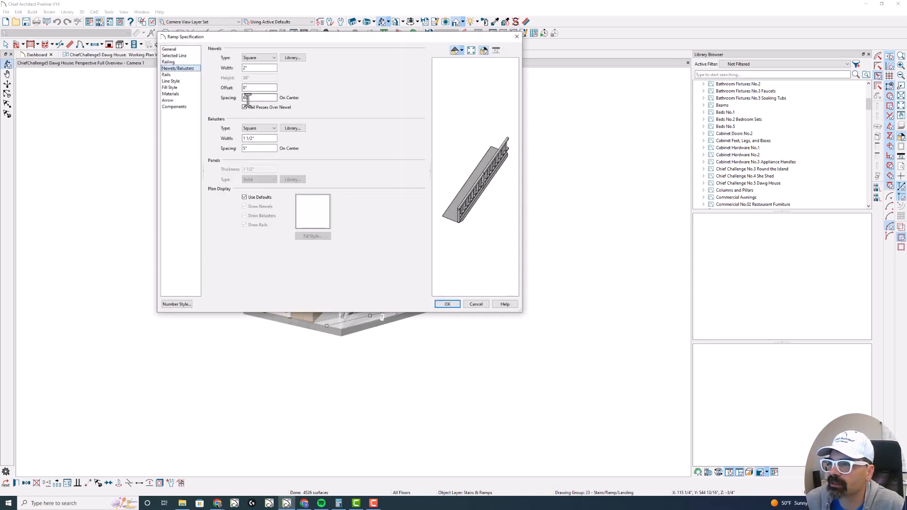
pyautogui.press('Escape')
pyautogui.press('Escape')
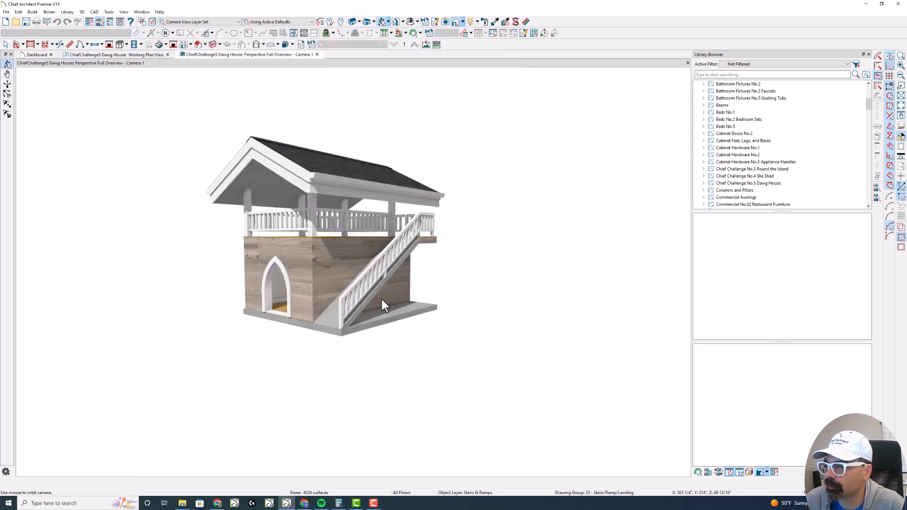
pyautogui.moveTo(379, 296); pyautogui.dragTo(355, 295)
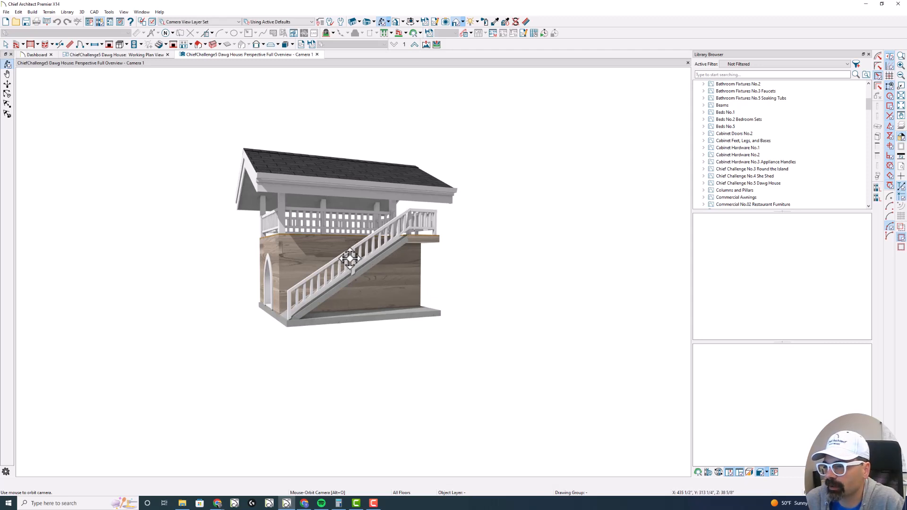
pyautogui.moveTo(356, 267); pyautogui.dragTo(417, 278)
pyautogui.moveTo(329, 275); pyautogui.dragTo(317, 270)
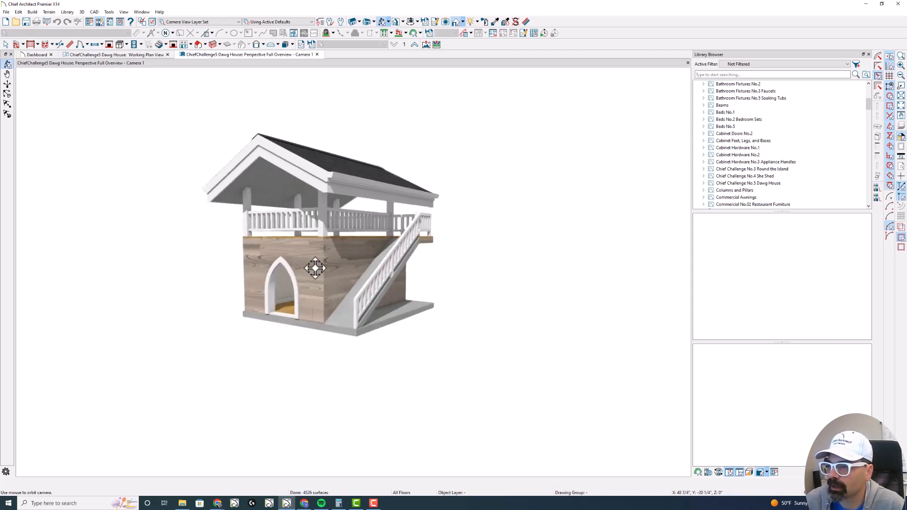
# - Return to the working plan view on floor 2, with the perspective overview closed and the reference display off
pyautogui.click(126, 59)
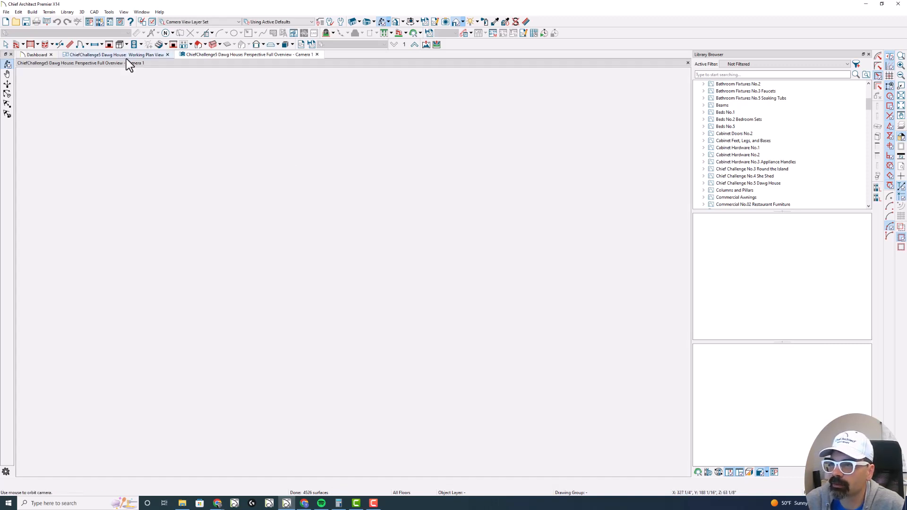
pyautogui.scroll(4, 319, 98)
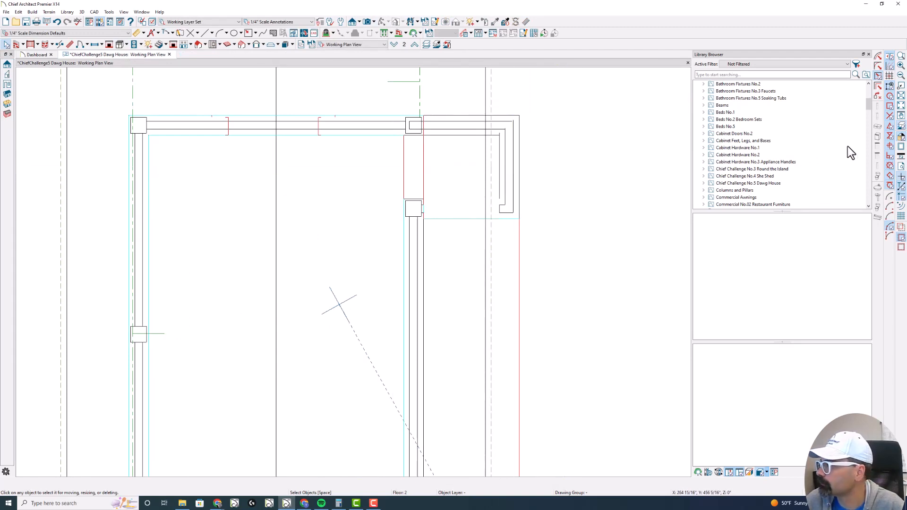
pyautogui.scroll(-3, 581, 146)
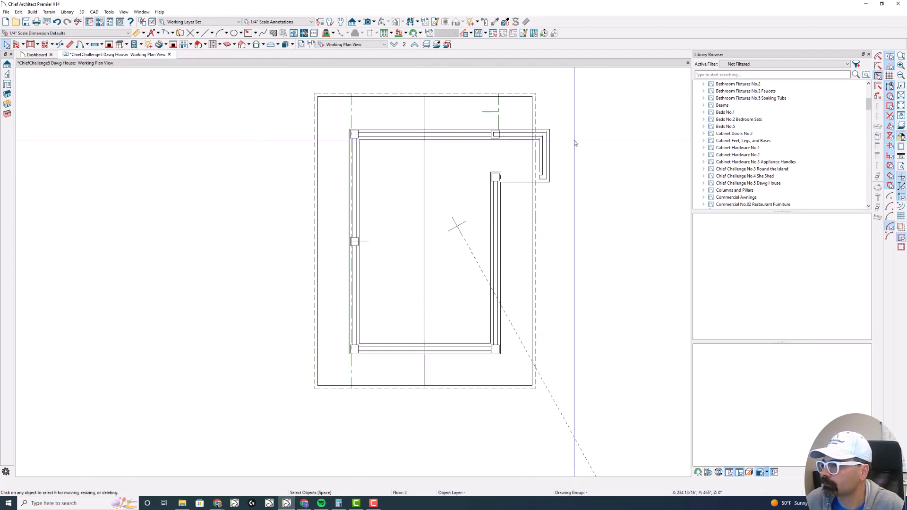
pyautogui.scroll(3, 502, 182)
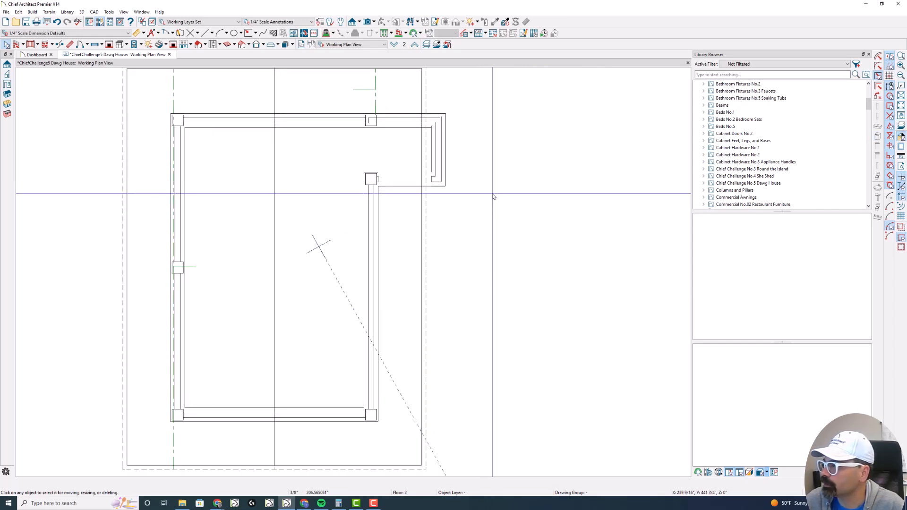
pyautogui.scroll(-1, 491, 191)
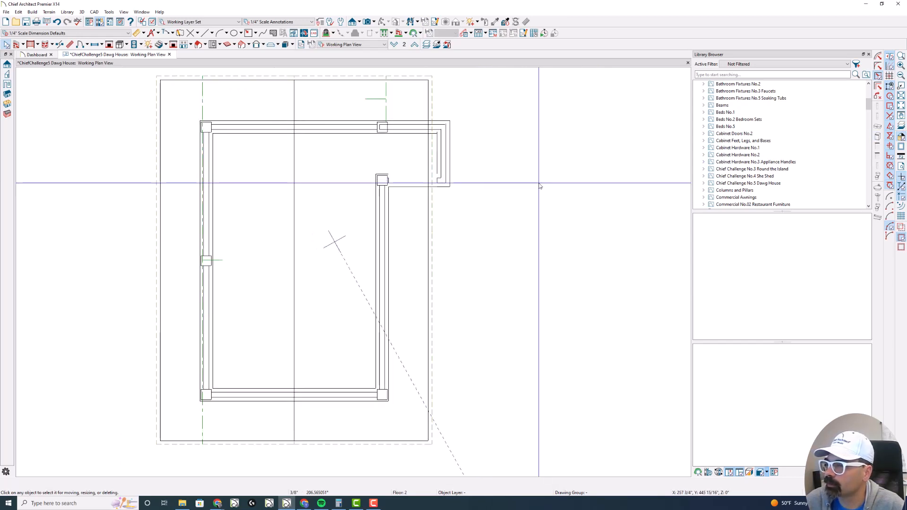
# - Examine the dog house and its ramp from the front corner in a perspective overview, and close that view
pyautogui.hotkey('shift', 'o')
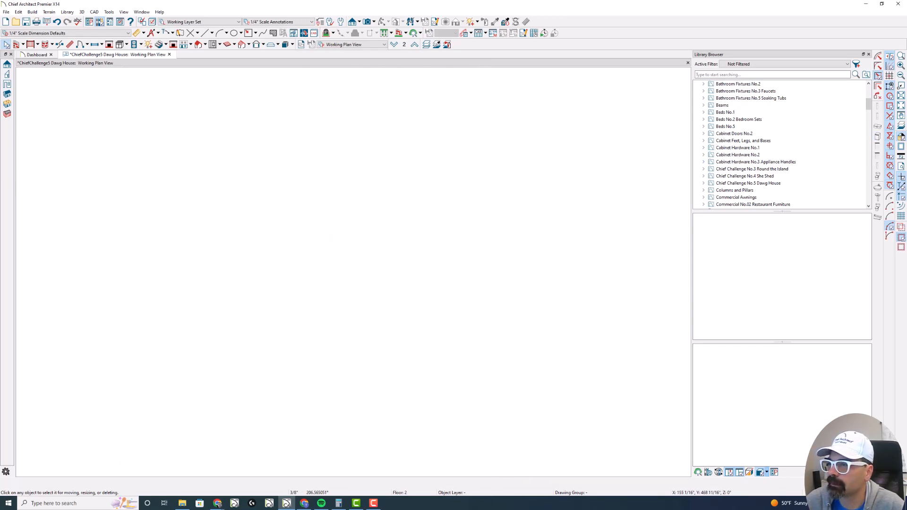
pyautogui.moveTo(349, 260); pyautogui.dragTo(307, 157)
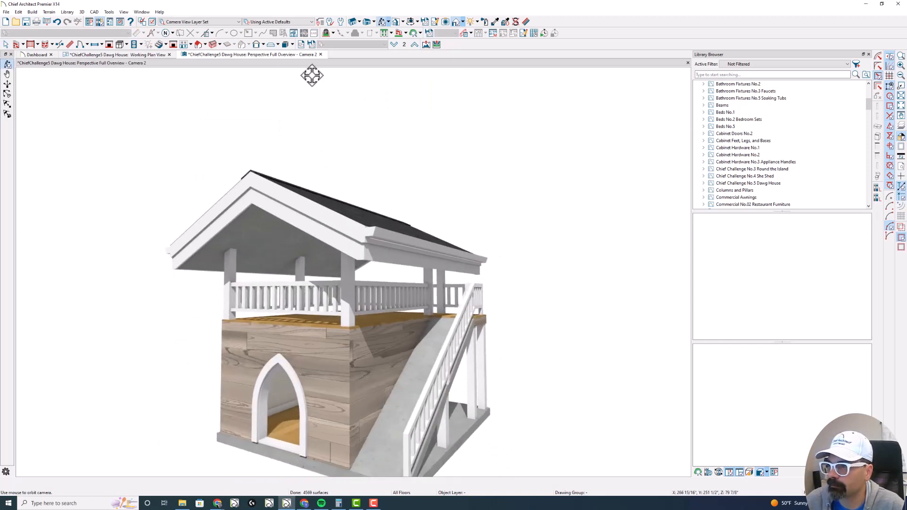
pyautogui.click(320, 54)
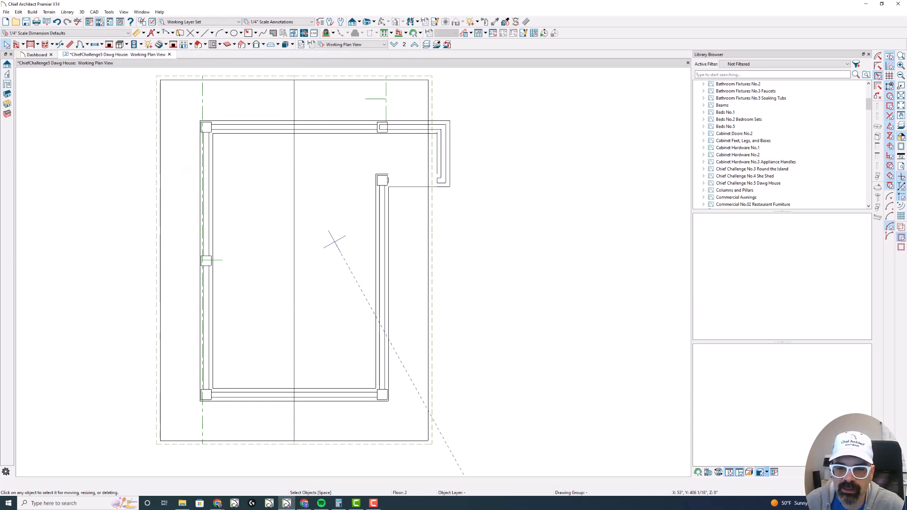
# - Create an elevation facing the ramp's side and draw a 3D solid 1 1/4" by 3/4" just above the ramp's lower end
pyautogui.click(358, 23)
pyautogui.moveTo(476, 205); pyautogui.dragTo(408, 206)
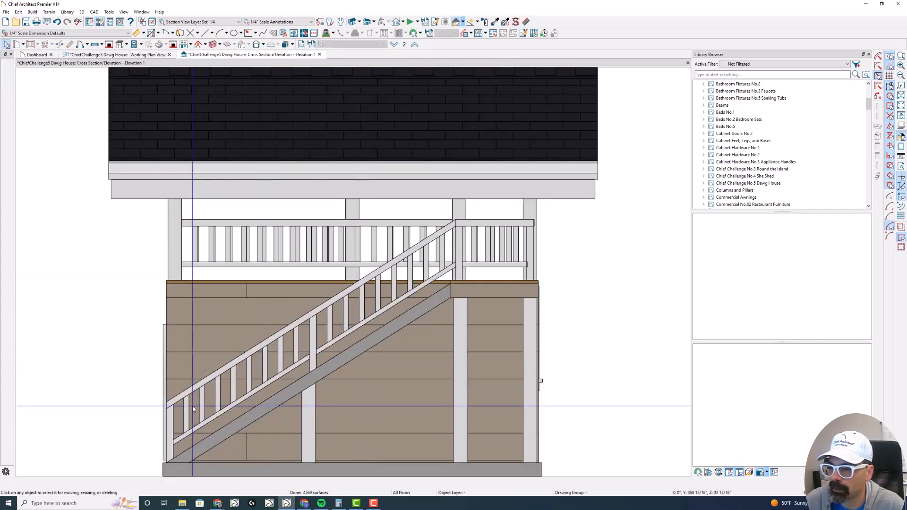
pyautogui.click(284, 45)
pyautogui.scroll(3, 182, 454)
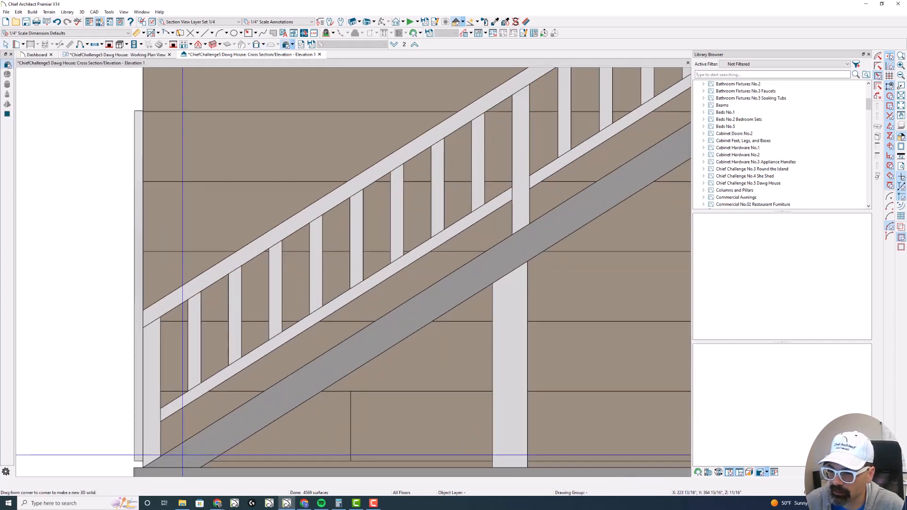
pyautogui.moveTo(186, 433); pyautogui.dragTo(199, 423)
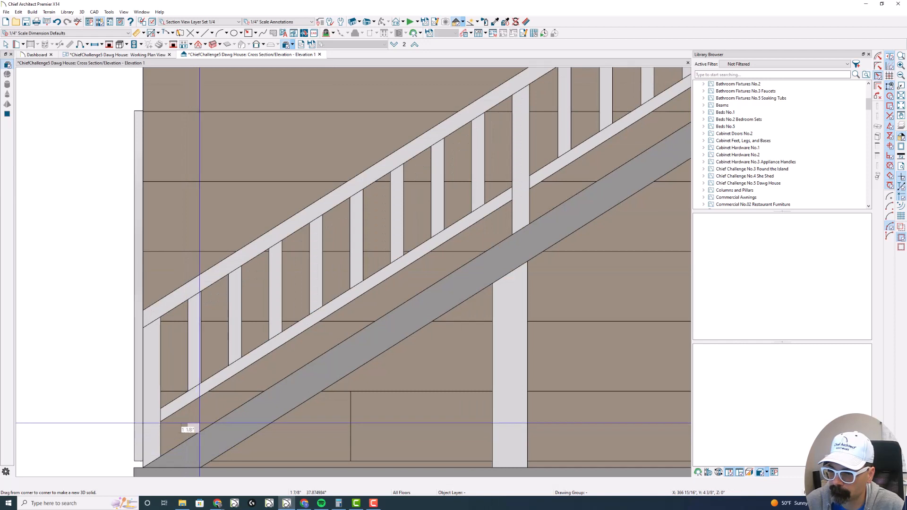
pyautogui.press('Tab')
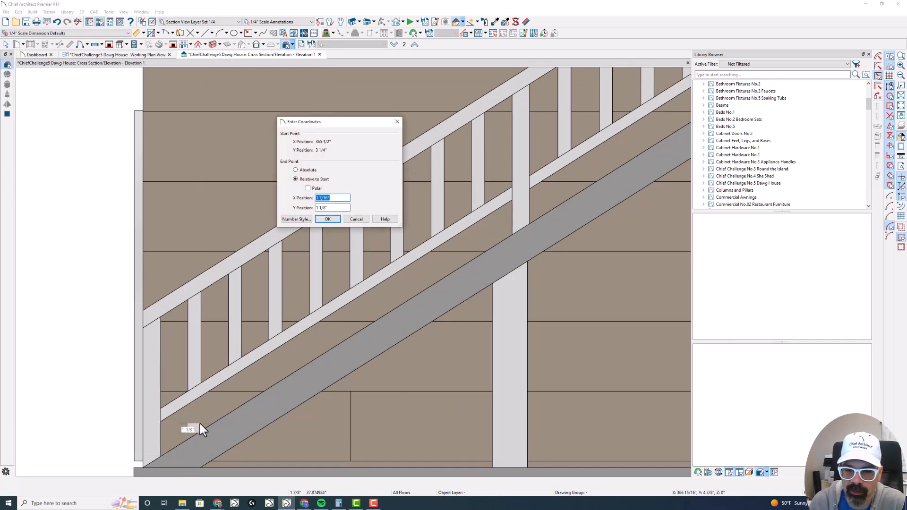
pyautogui.write('1.25')
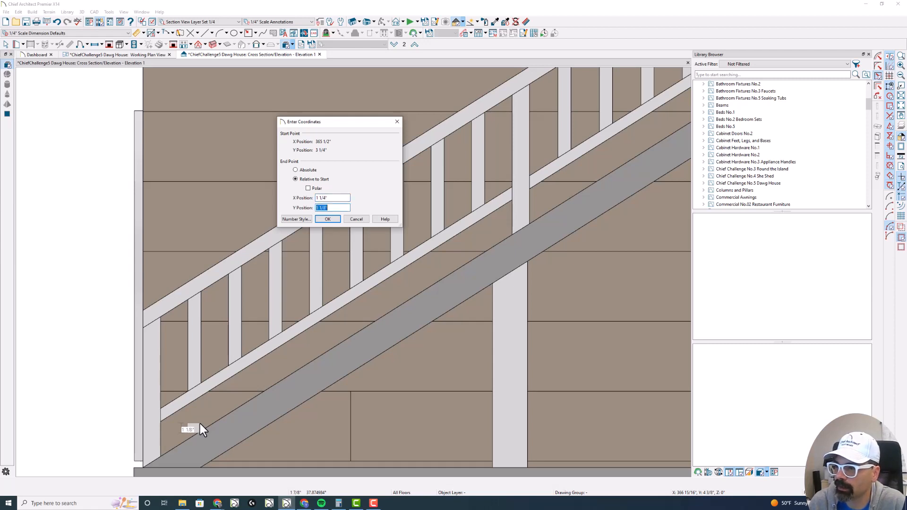
pyautogui.write('3/4')
pyautogui.press('Return')
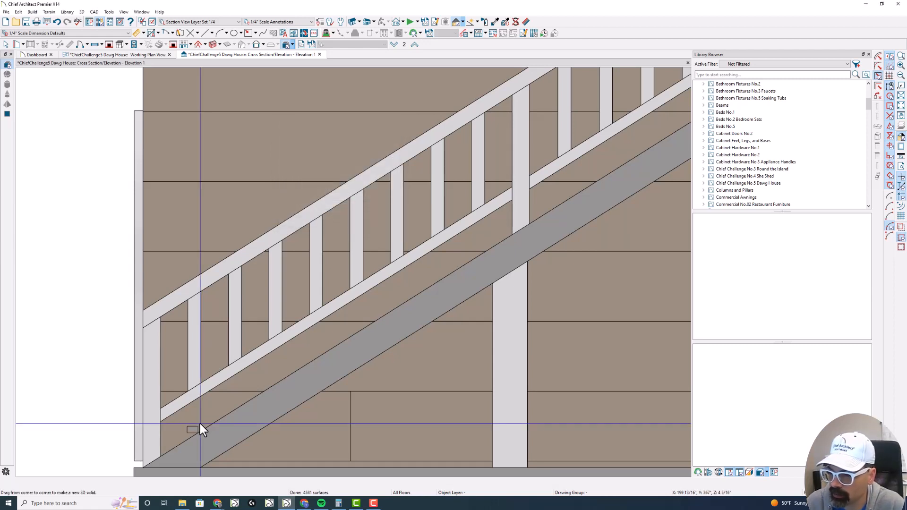
# - Draw a CAD line along the ramp's top edge from its lower end up to the deck
pyautogui.scroll(-3, 184, 427)
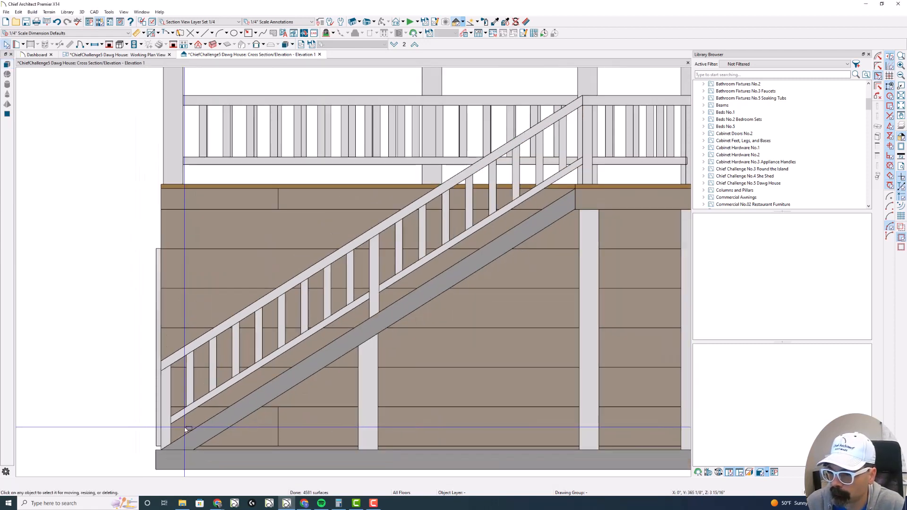
pyautogui.press('l')
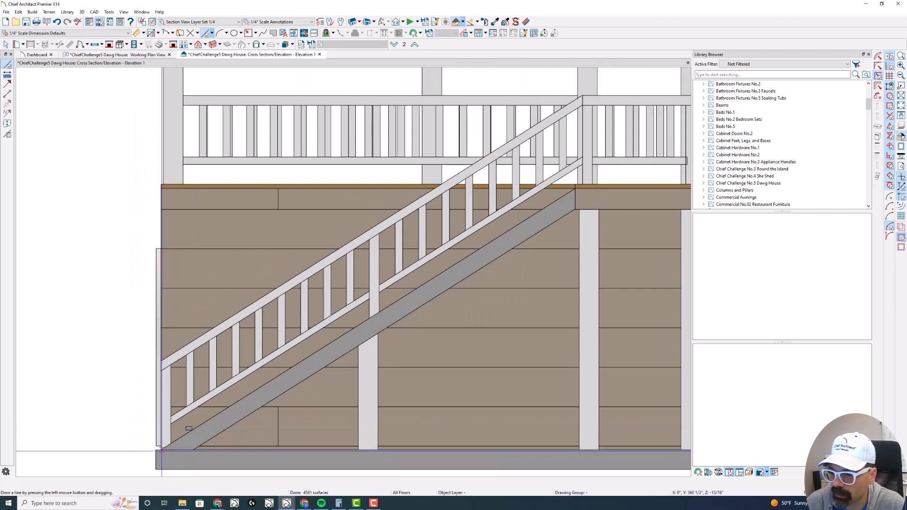
pyautogui.moveTo(160, 449)
pyautogui.mouseDown()
pyautogui.moveTo(401, 278)
pyautogui.moveTo(527, 206)
pyautogui.mouseUp()
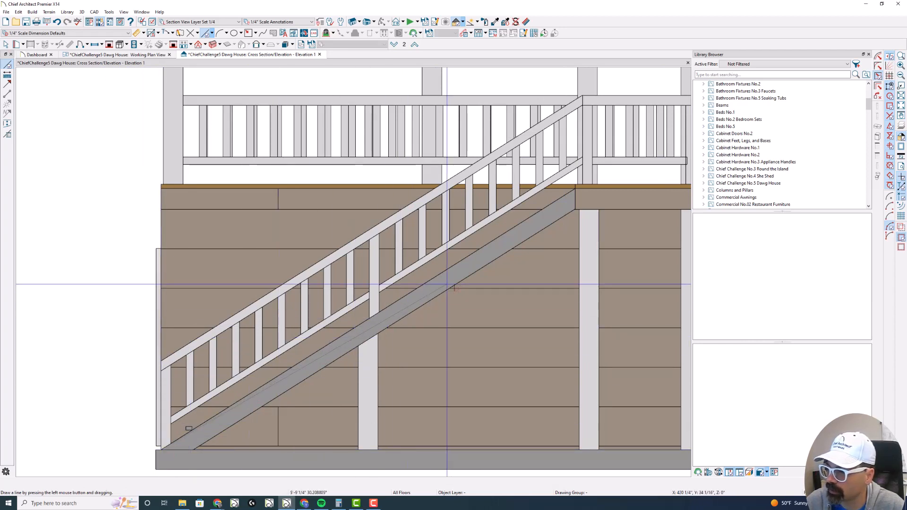
pyautogui.click(565, 196)
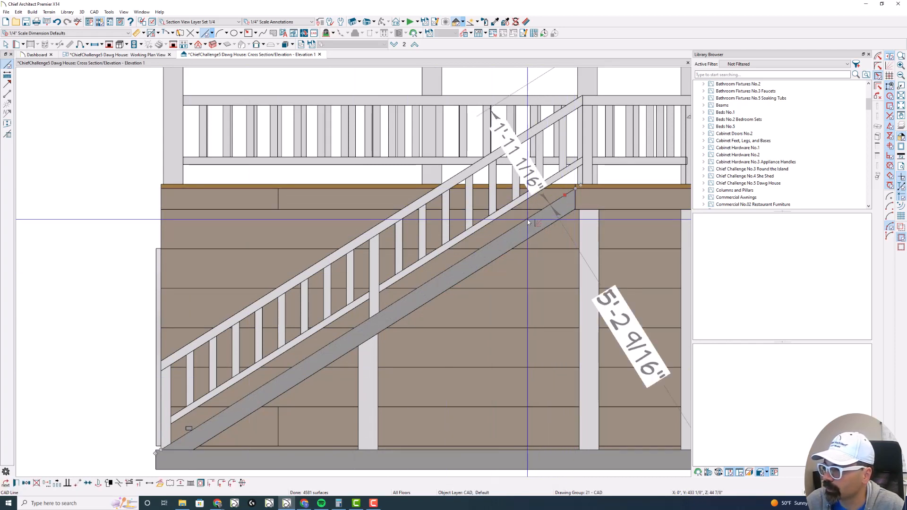
# - Rotate the small 3D solid at the ramp's lower end so it lies parallel to the ramp's slope
pyautogui.scroll(2, 183, 439)
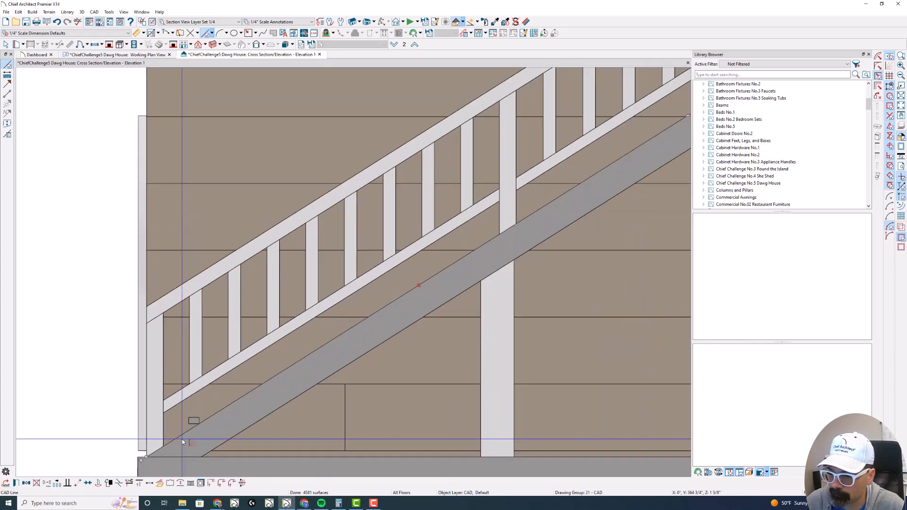
pyautogui.scroll(2, 182, 439)
pyautogui.click(197, 431)
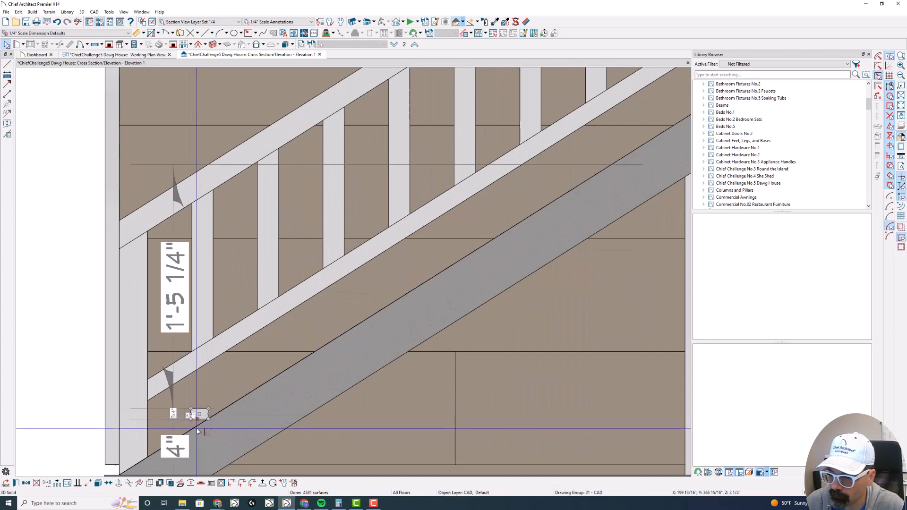
pyautogui.press('Escape')
pyautogui.click(200, 418)
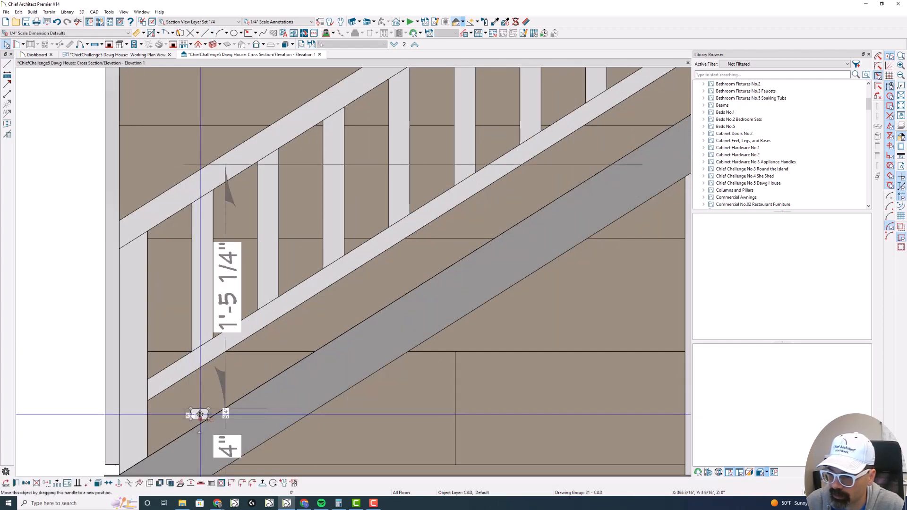
pyautogui.moveTo(199, 431); pyautogui.dragTo(209, 431)
pyautogui.press('Escape')
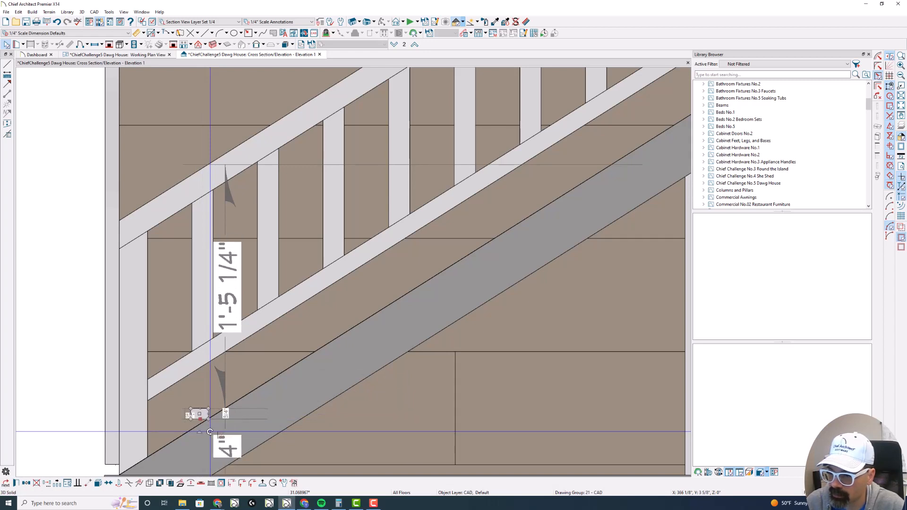
pyautogui.press('Escape')
pyautogui.moveTo(184, 402); pyautogui.dragTo(214, 415)
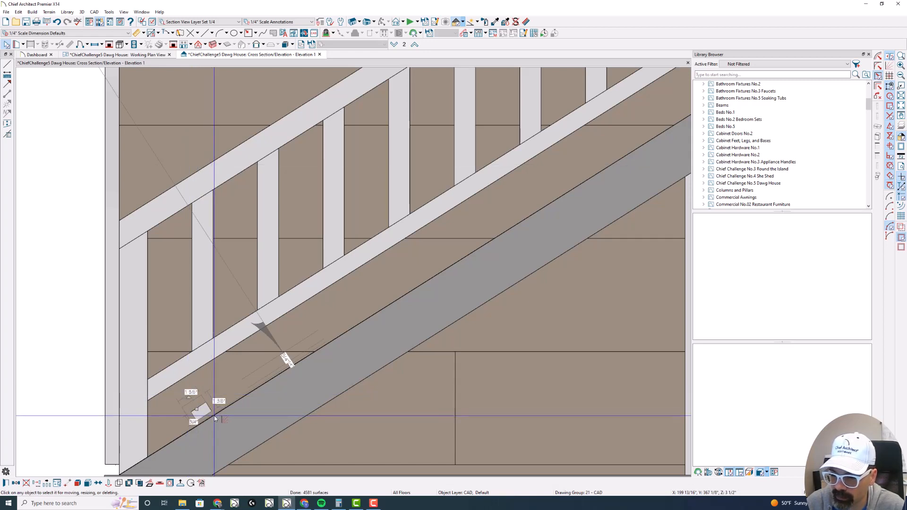
# - Try to rotate the solid's lower edge further to match the CAD line along the ramp
pyautogui.click(212, 418)
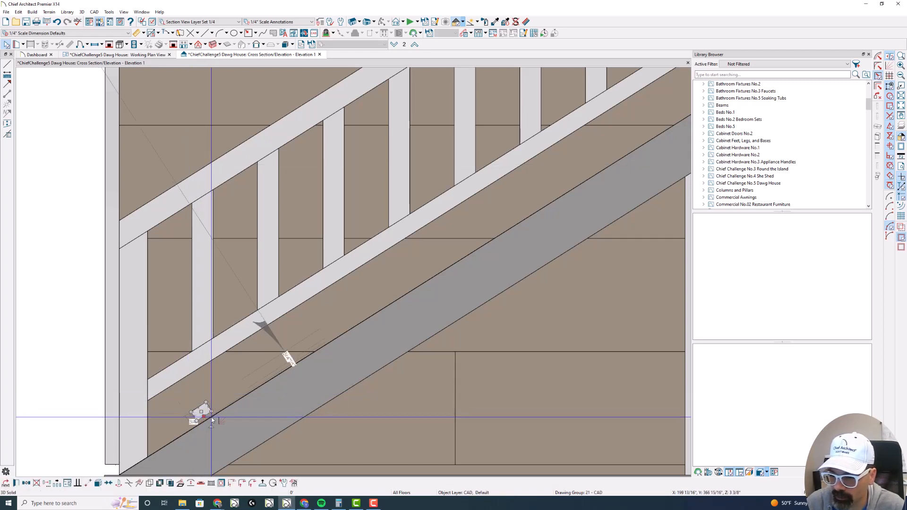
pyautogui.moveTo(212, 419); pyautogui.dragTo(214, 423)
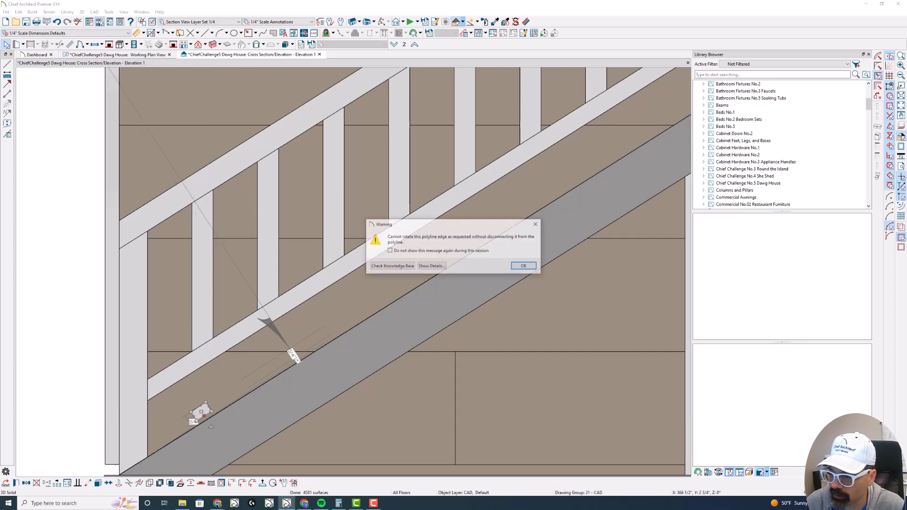
pyautogui.click(524, 266)
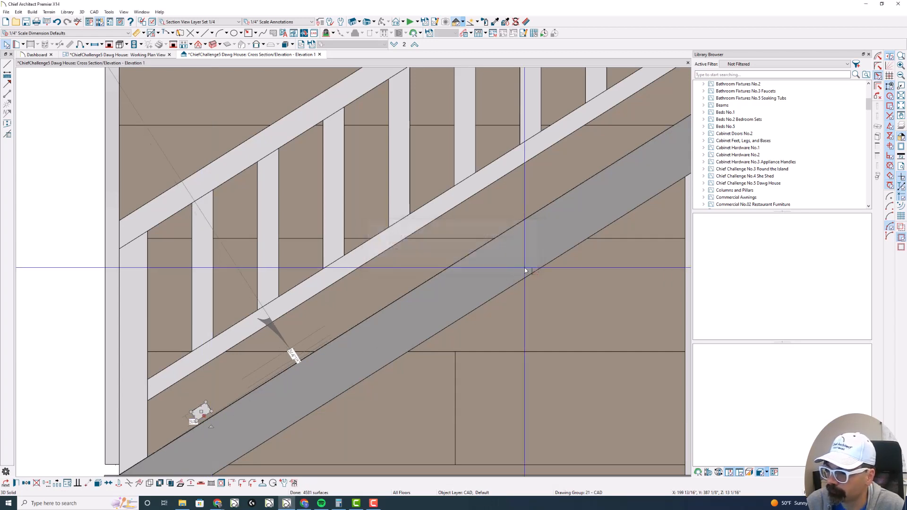
# - Move the solid down onto the ramp's top edge and set its depth to span the ramp's full width
pyautogui.scroll(3, 198, 422)
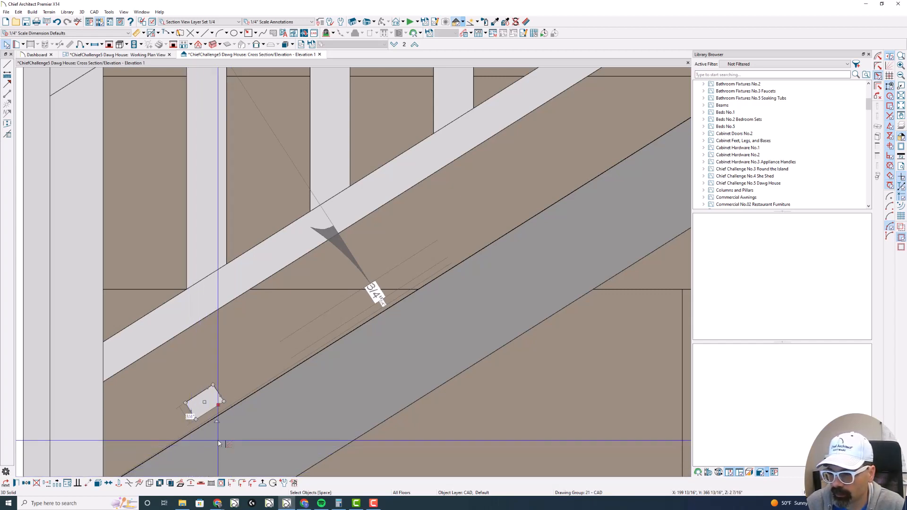
pyautogui.press('Escape')
pyautogui.press('w')
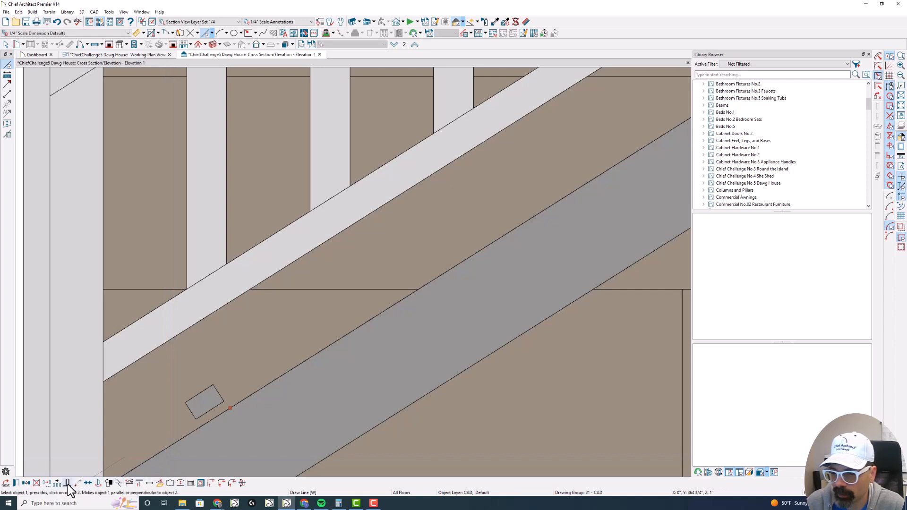
pyautogui.press('space')
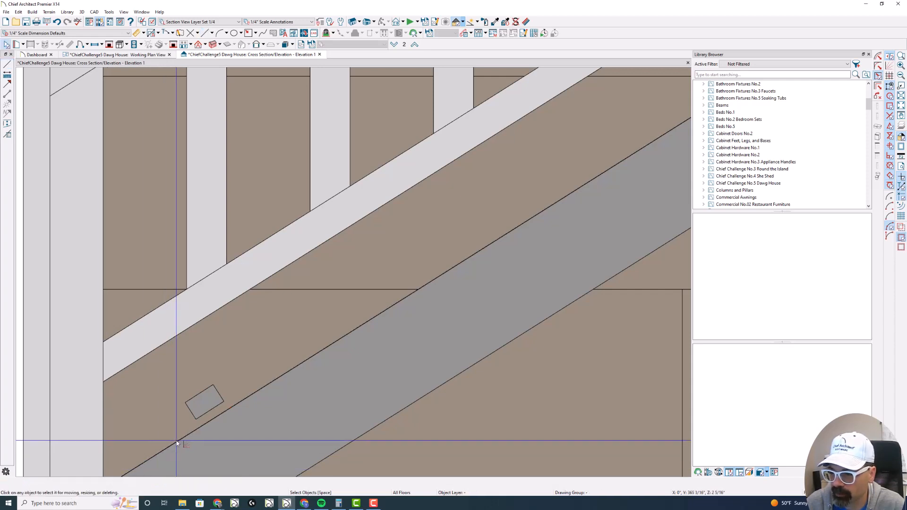
pyautogui.click(205, 408)
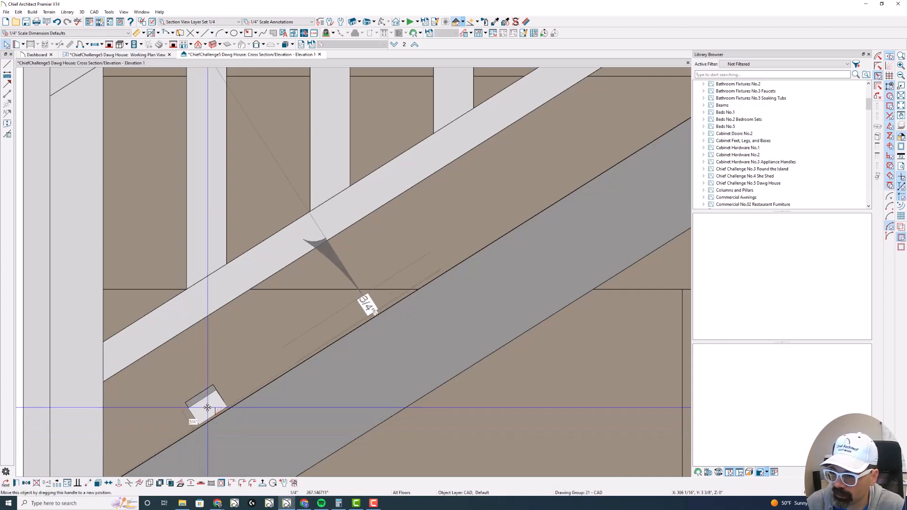
pyautogui.doubleClick(207, 407)
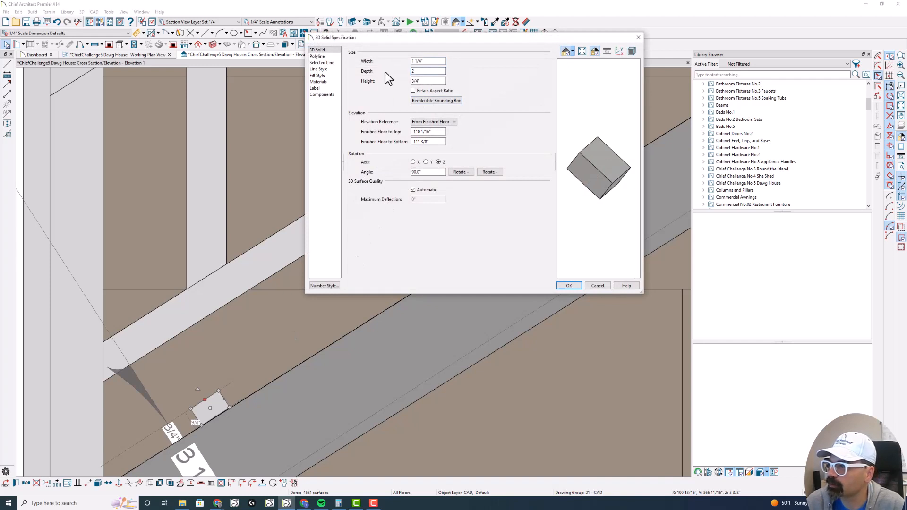
pyautogui.press('Return')
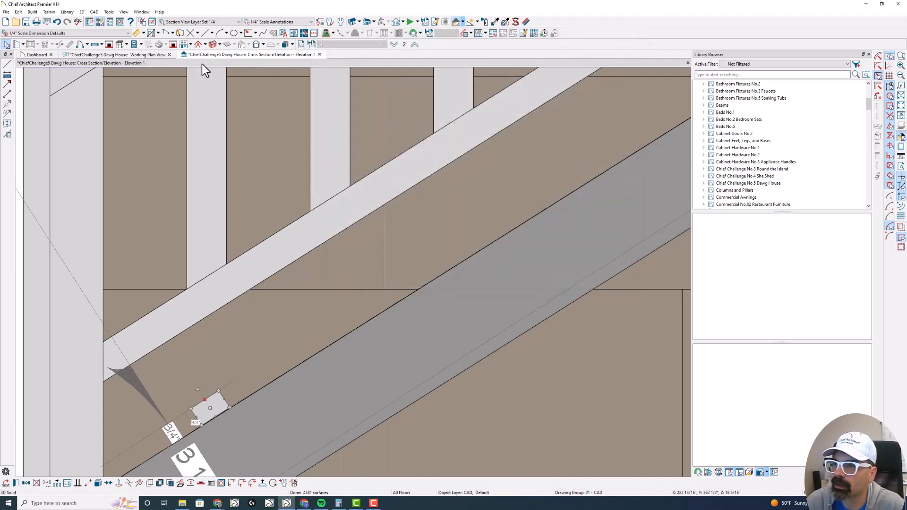
# - Check the cleat across the ramp in the floor plan and in a perspective overview from the front corner
pyautogui.click(143, 56)
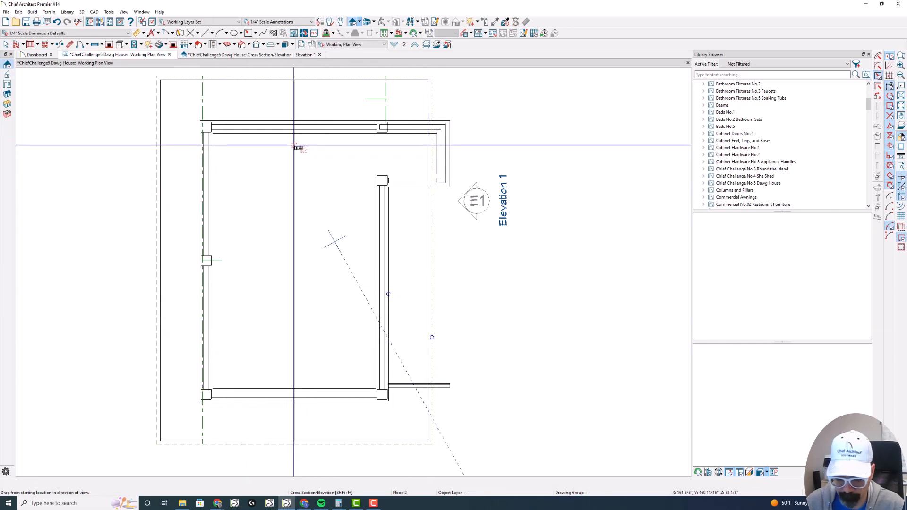
pyautogui.hotkey('shift', 'o')
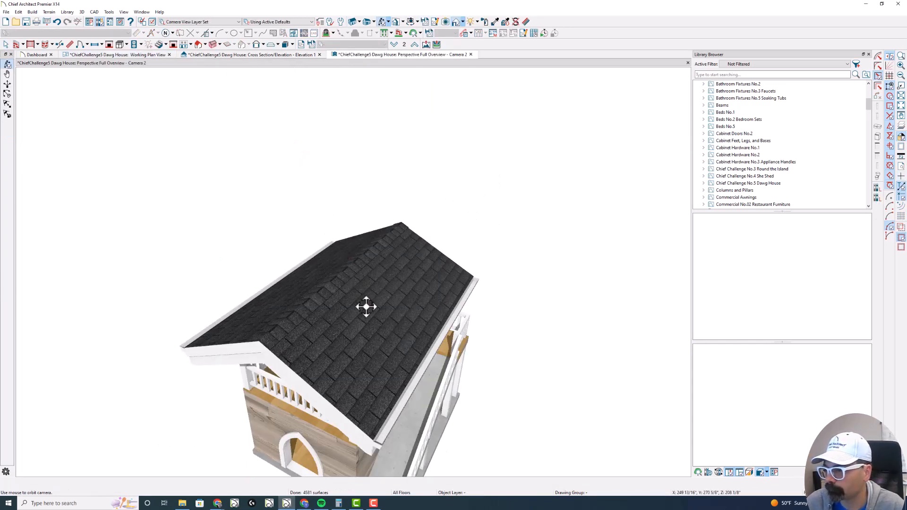
pyautogui.moveTo(383, 342); pyautogui.dragTo(373, 303)
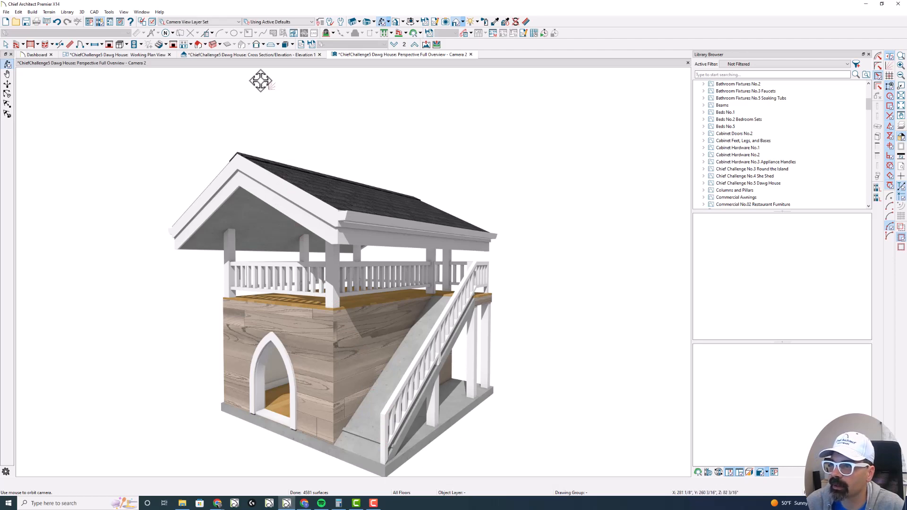
# - In the Elevation 1 view, set the multiple copy of the cleat at the ramp's lower end to 7 evenly distributed copies
pyautogui.click(259, 54)
pyautogui.scroll(-3, 239, 304)
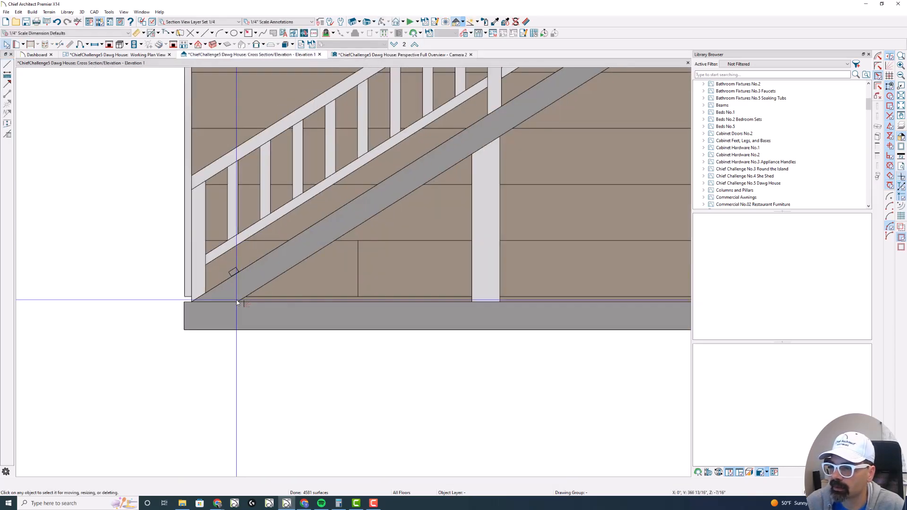
pyautogui.scroll(1, 238, 303)
pyautogui.moveTo(237, 290); pyautogui.dragTo(184, 342, button='middle')
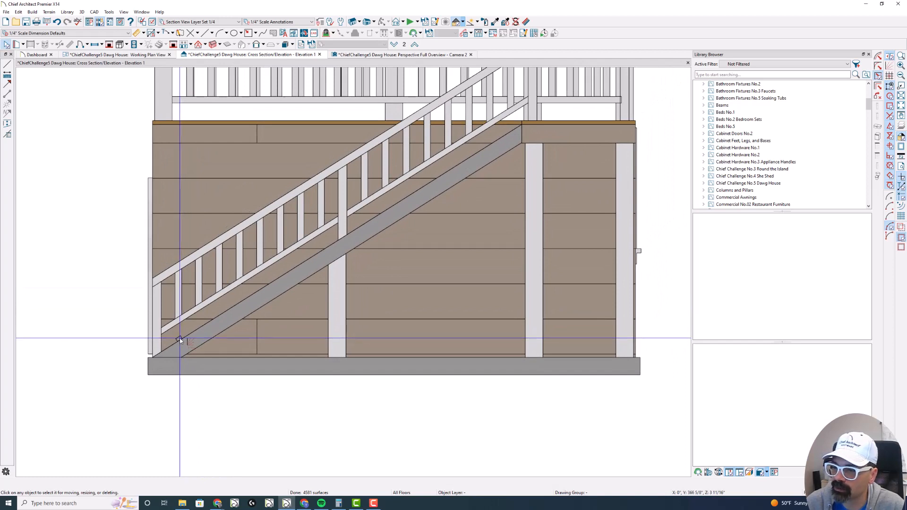
pyautogui.click(179, 338)
pyautogui.click(160, 359)
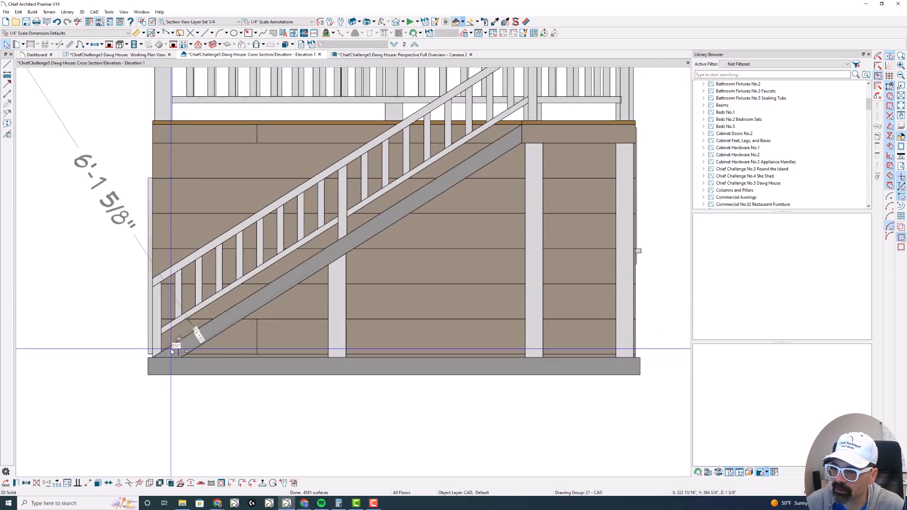
pyautogui.press('l')
pyautogui.press('space')
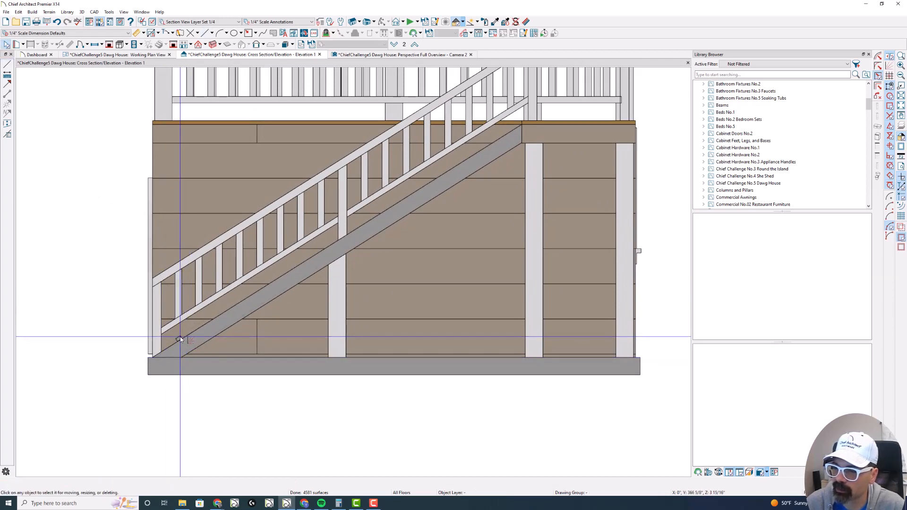
pyautogui.click(178, 340)
pyautogui.press('Tab')
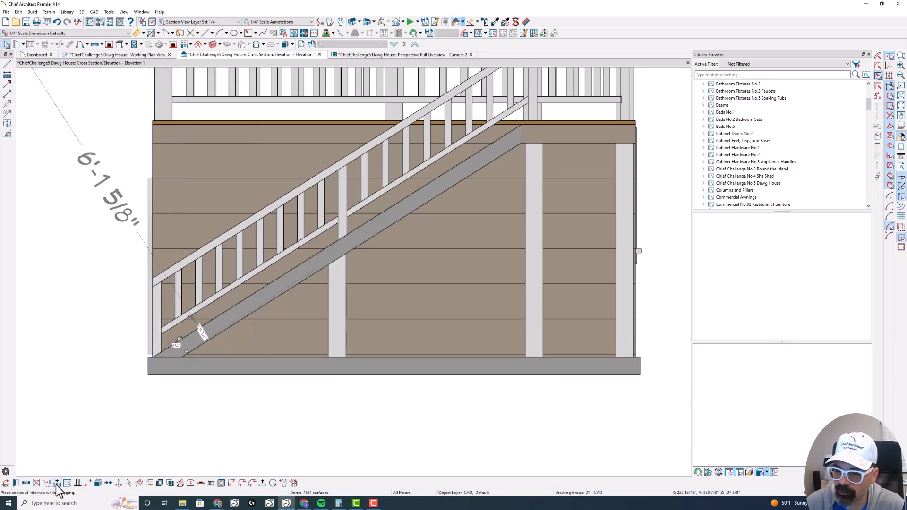
pyautogui.press('Tab')
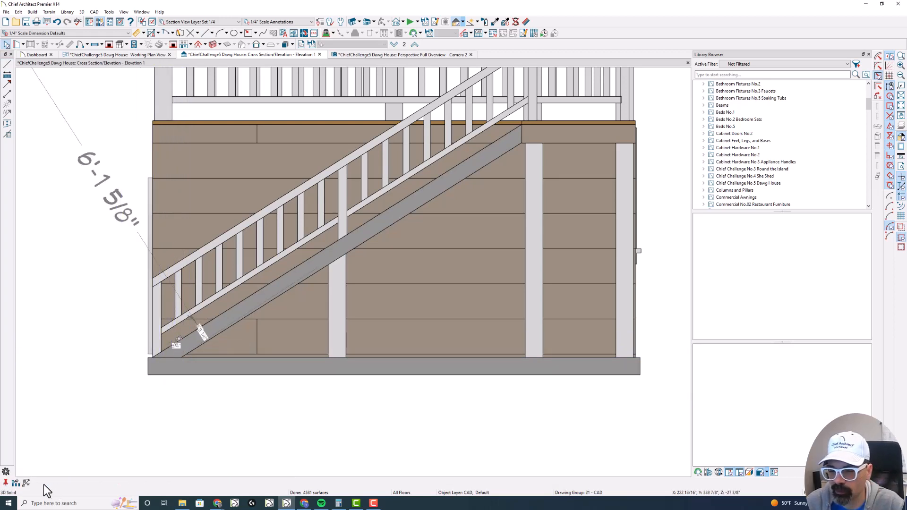
pyautogui.click(15, 485)
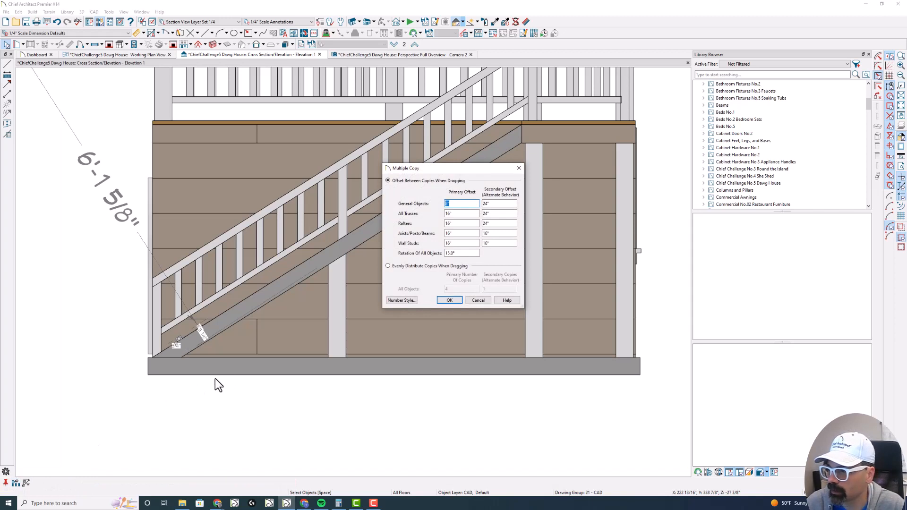
pyautogui.click(403, 266)
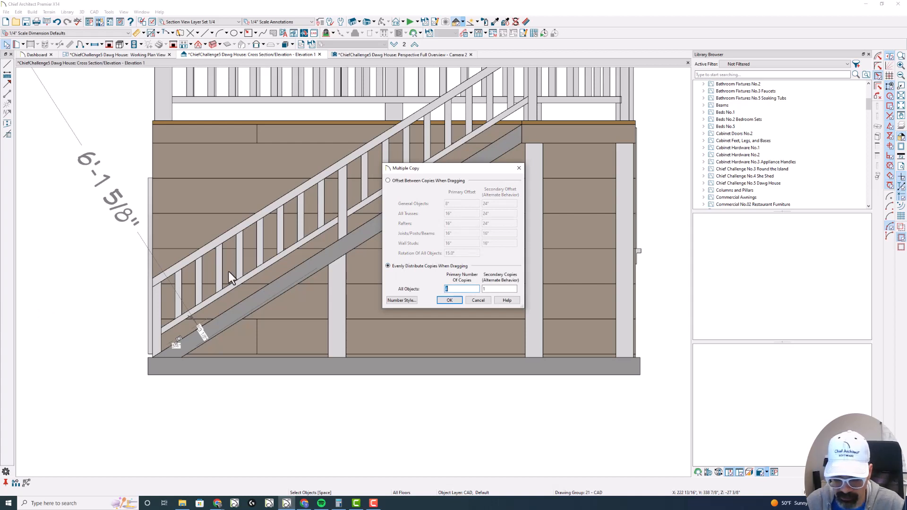
pyautogui.write('7')
pyautogui.click(440, 300)
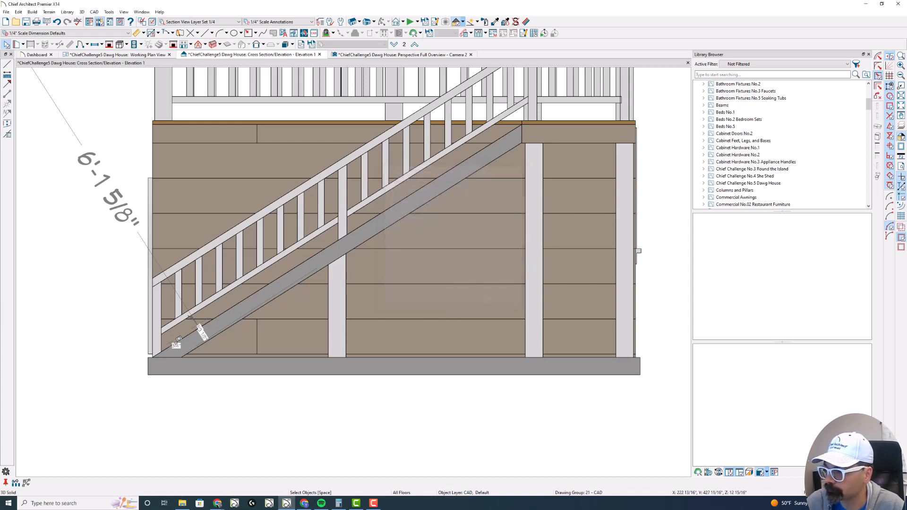
# - Copy the cleat along the ramp's slope up to the deck edge and check the cleats in the perspective overview
pyautogui.moveTo(181, 339); pyautogui.dragTo(522, 127)
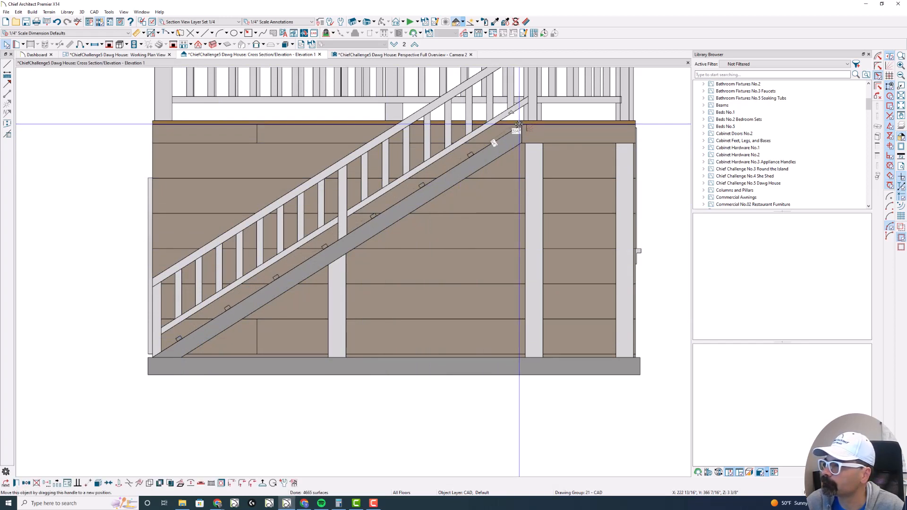
pyautogui.click(392, 55)
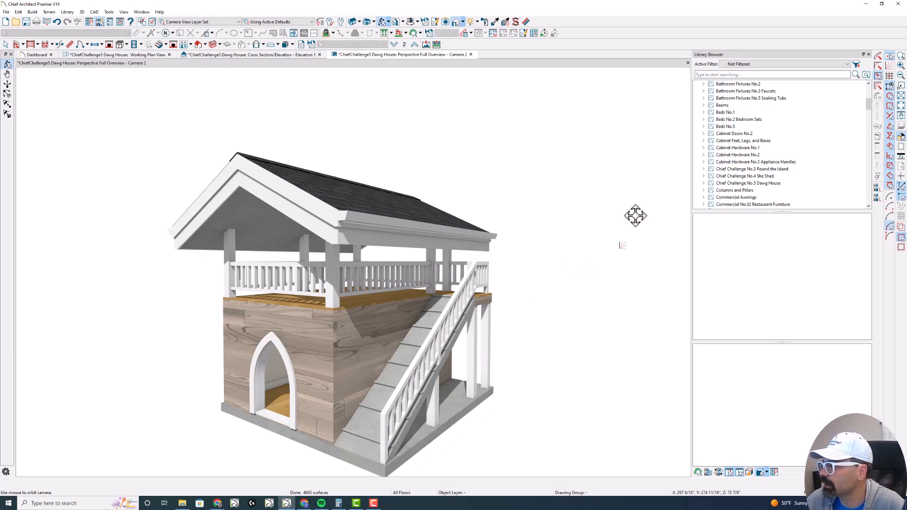
# - Search the library for shiplap and paint the underside of the visible roof slope with Shiplap - Aged
pyautogui.click(713, 74)
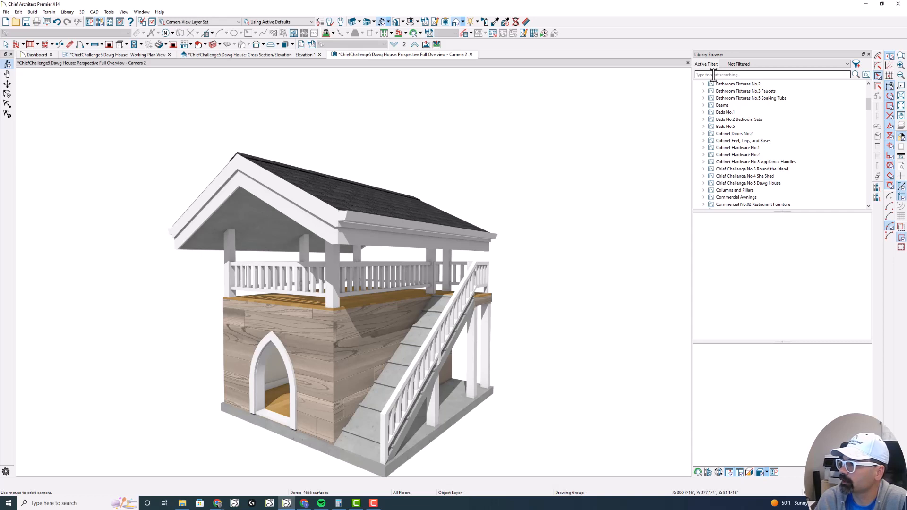
pyautogui.press('Return')
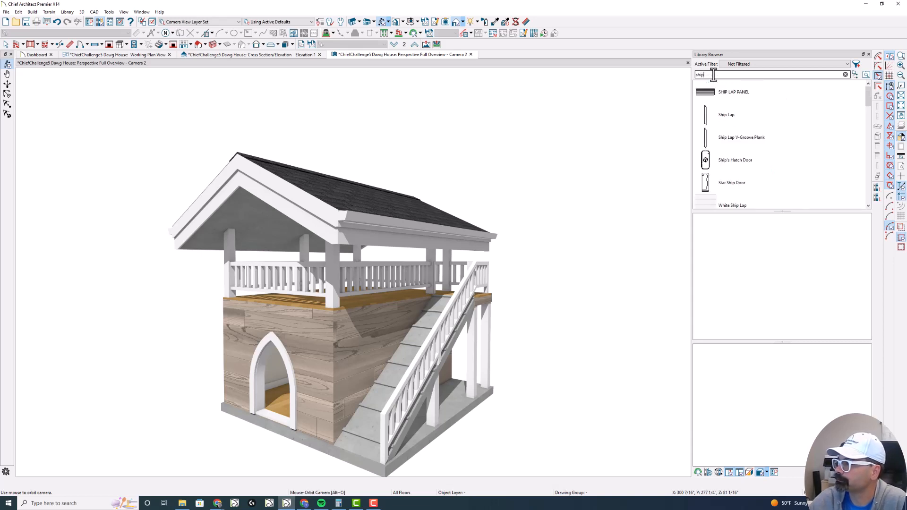
pyautogui.write('lap')
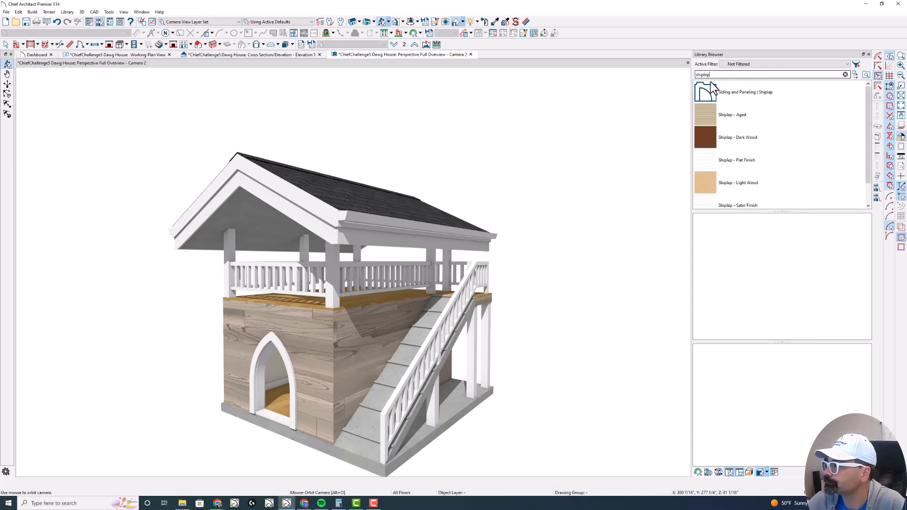
pyautogui.click(706, 120)
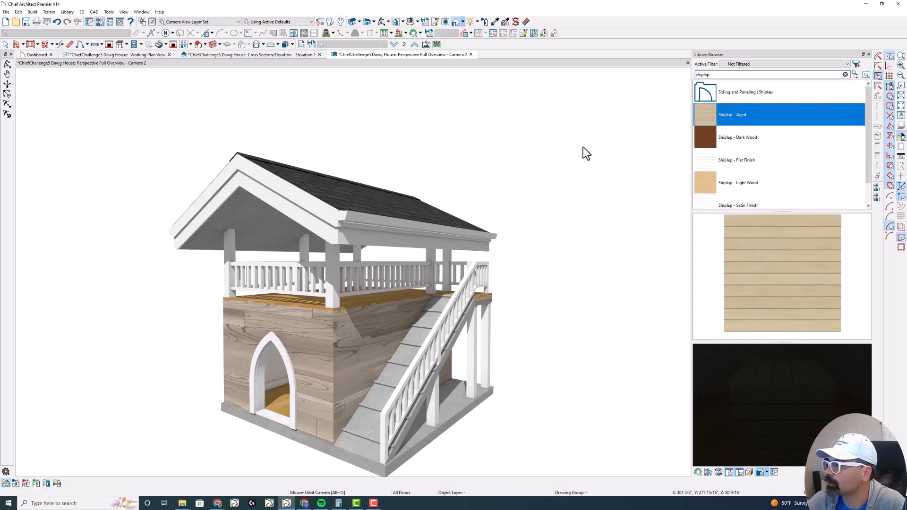
pyautogui.click(251, 228)
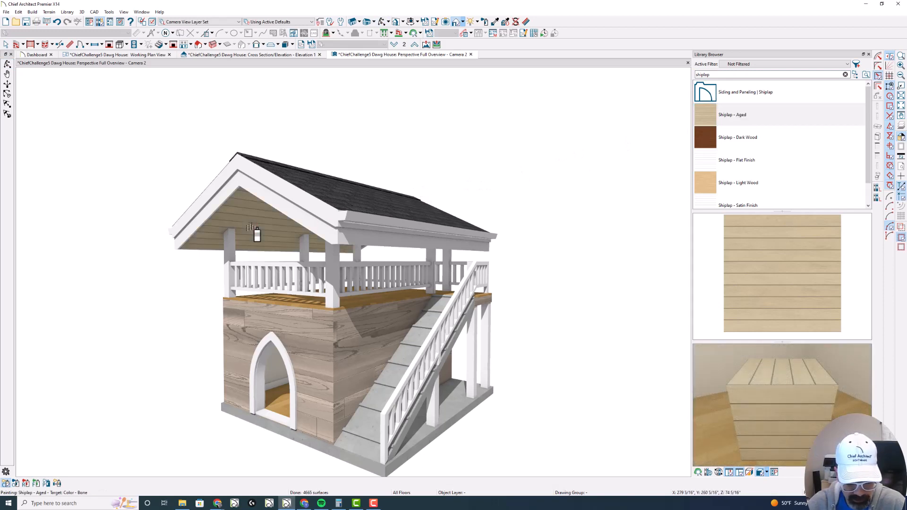
pyautogui.click(297, 220)
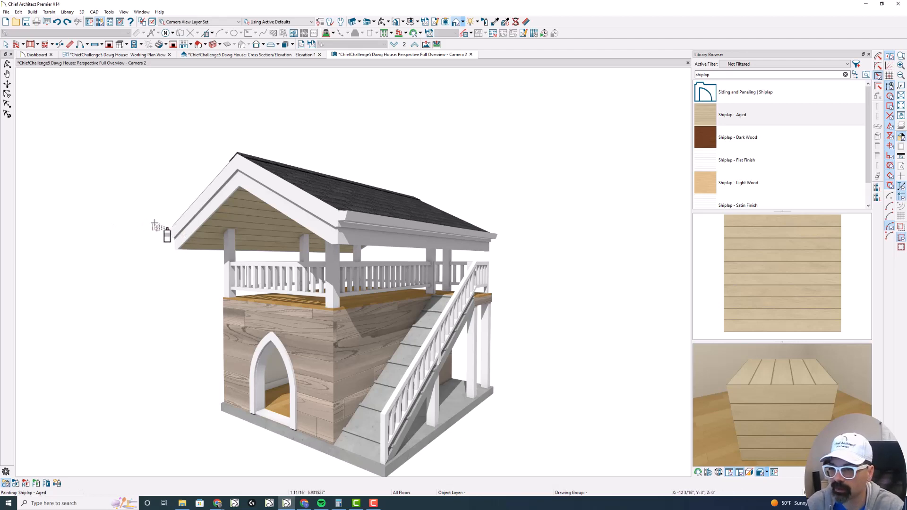
# - Orbit to the front and paint the underside of the opposite roof slope with Shiplap - Aged
pyautogui.press('super')
pyautogui.press('Escape')
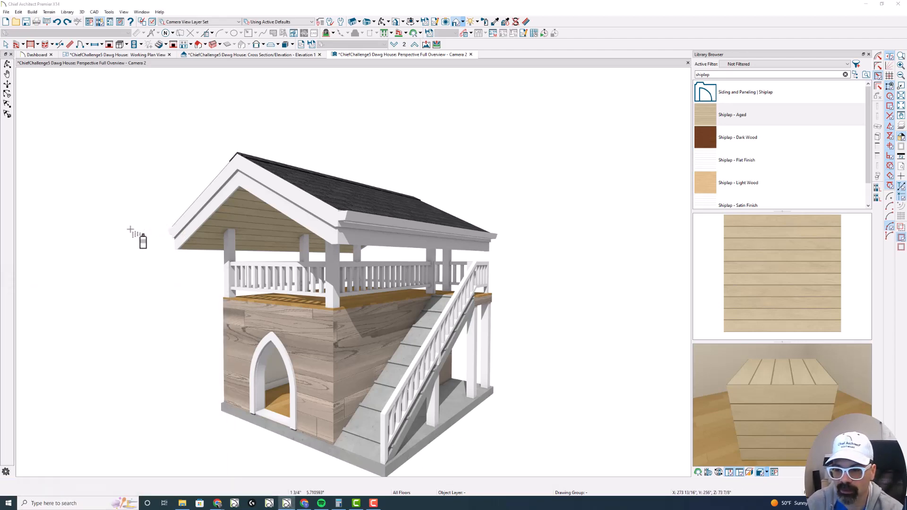
pyautogui.hotkey('ctrl', 'l')
pyautogui.press('Escape')
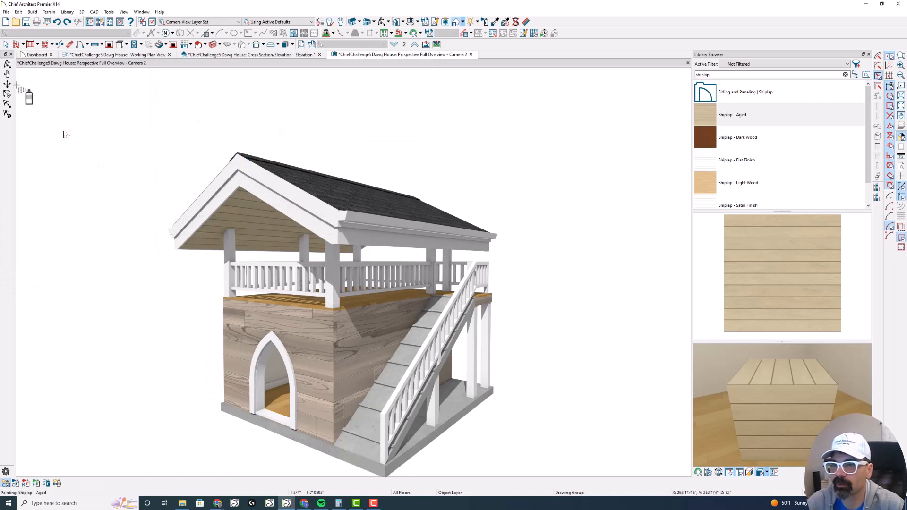
pyautogui.click(7, 63)
pyautogui.moveTo(94, 147); pyautogui.dragTo(175, 146)
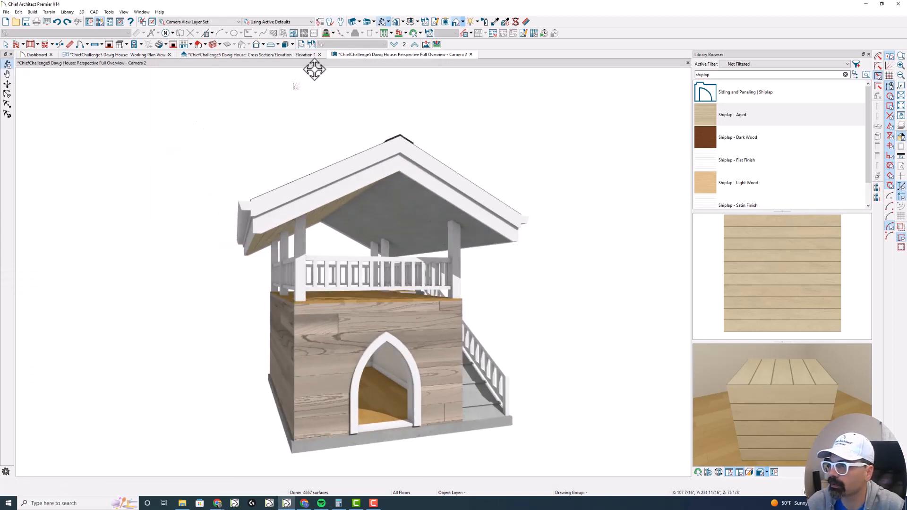
pyautogui.click(751, 237)
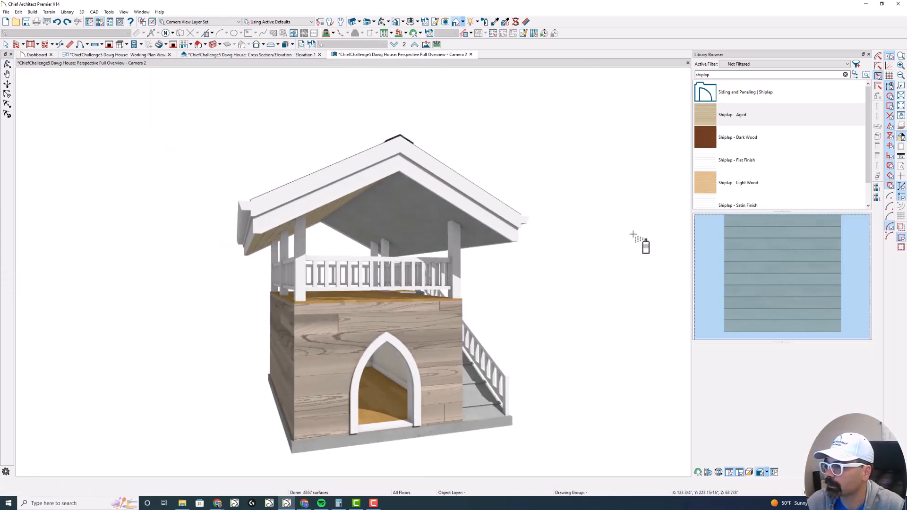
pyautogui.click(422, 226)
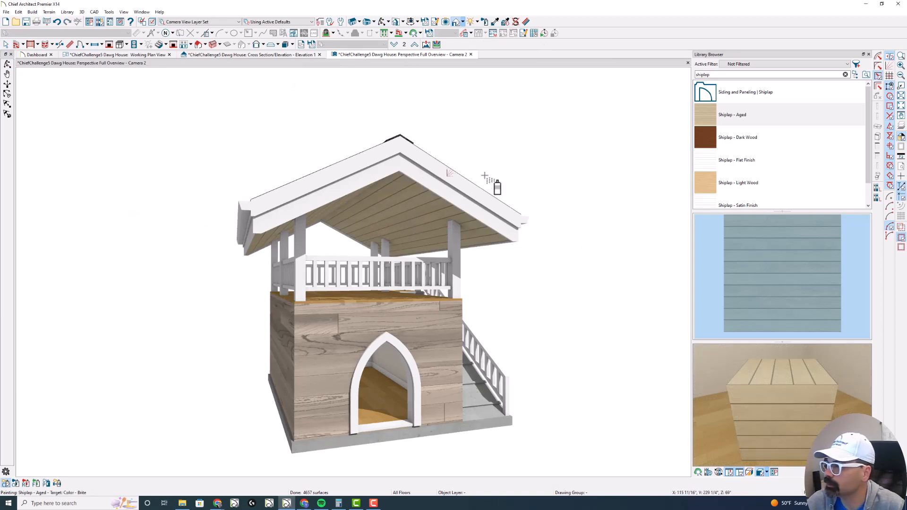
# - Paint both slopes of the front gable trim with Color - Woodland from the core library's brown generic colors
pyautogui.doubleClick(722, 76)
pyautogui.press('BackSpace')
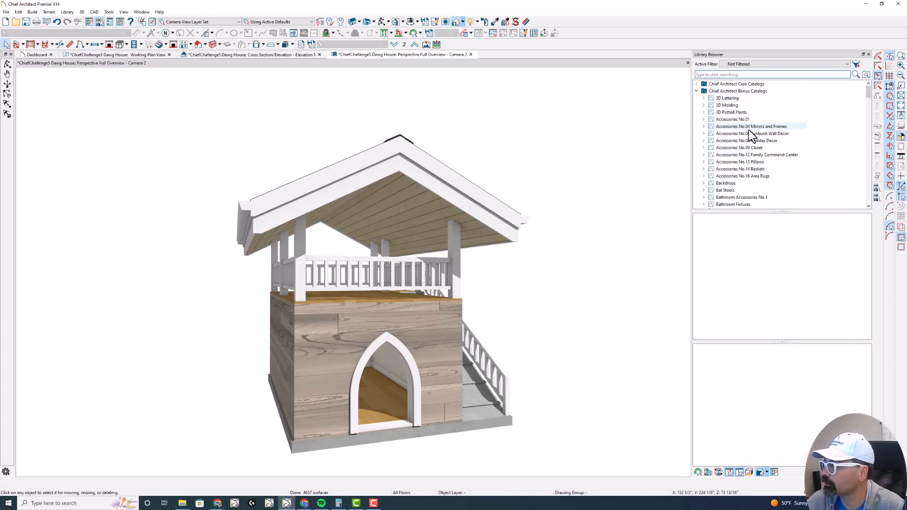
pyautogui.click(696, 85)
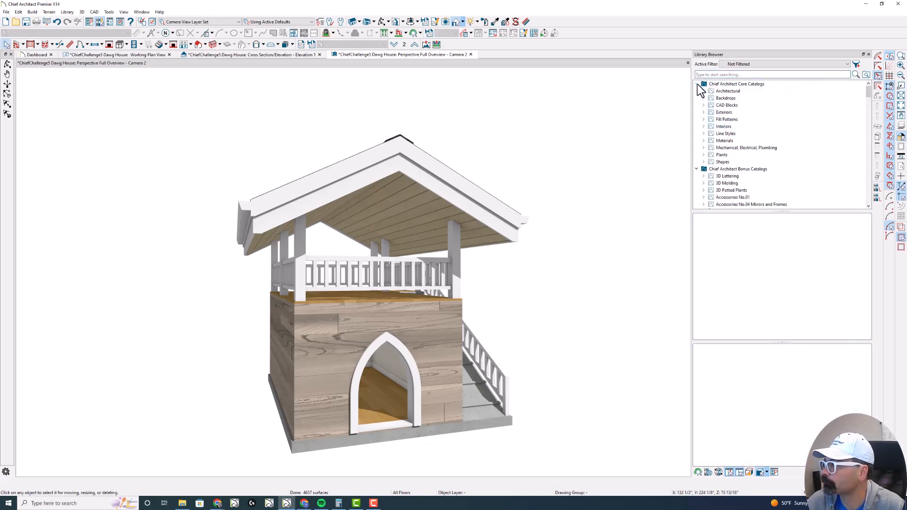
pyautogui.click(702, 140)
pyautogui.click(728, 162)
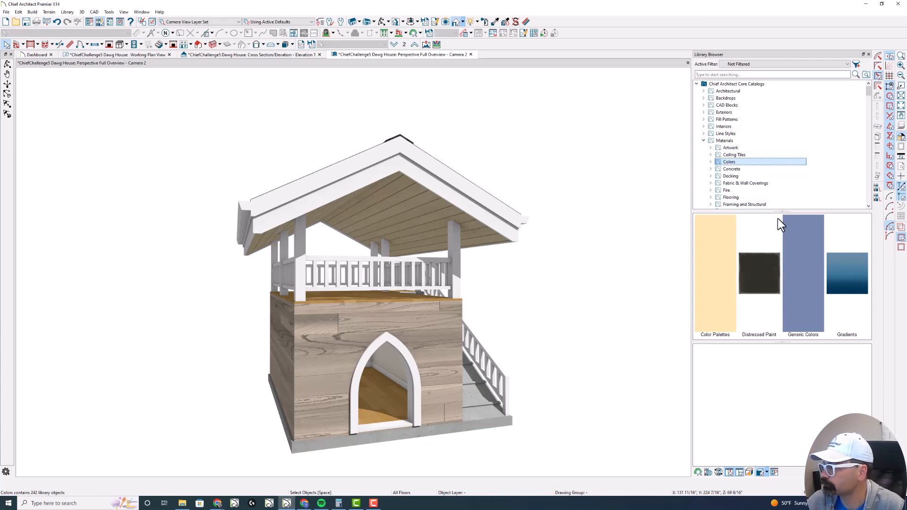
pyautogui.doubleClick(803, 262)
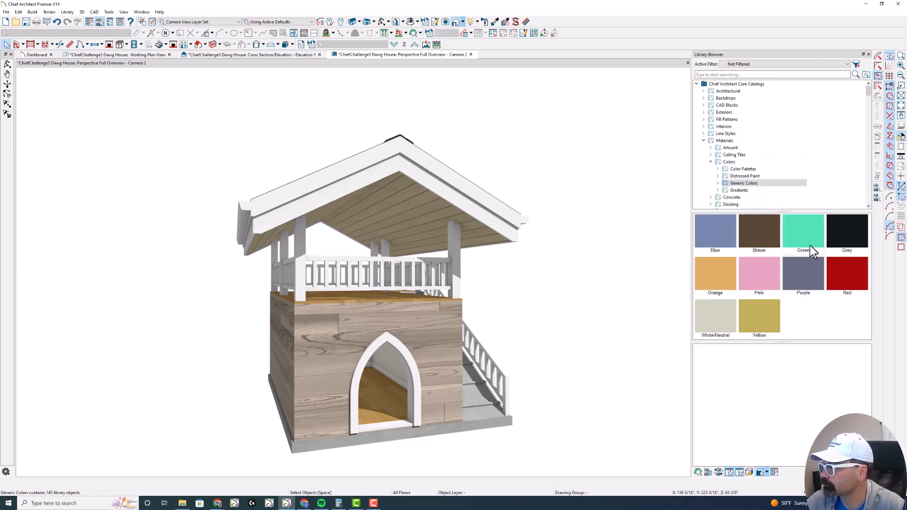
pyautogui.doubleClick(761, 237)
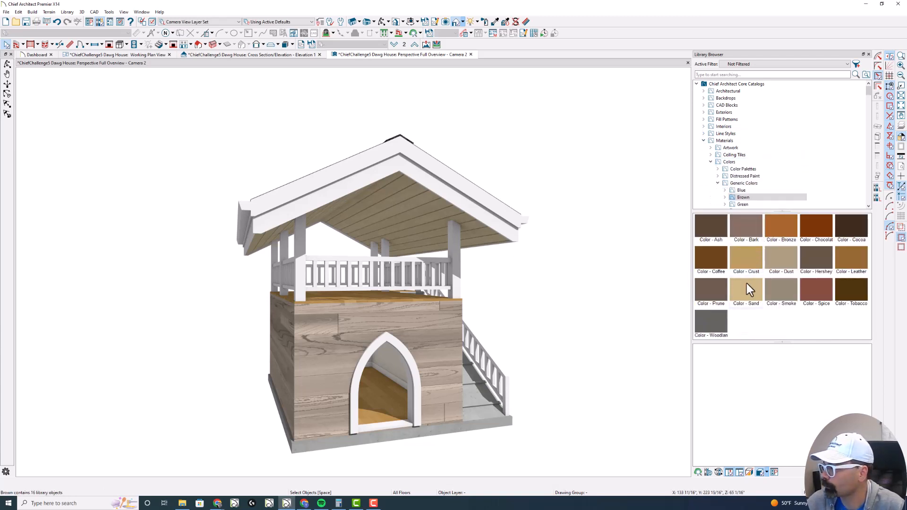
pyautogui.click(718, 323)
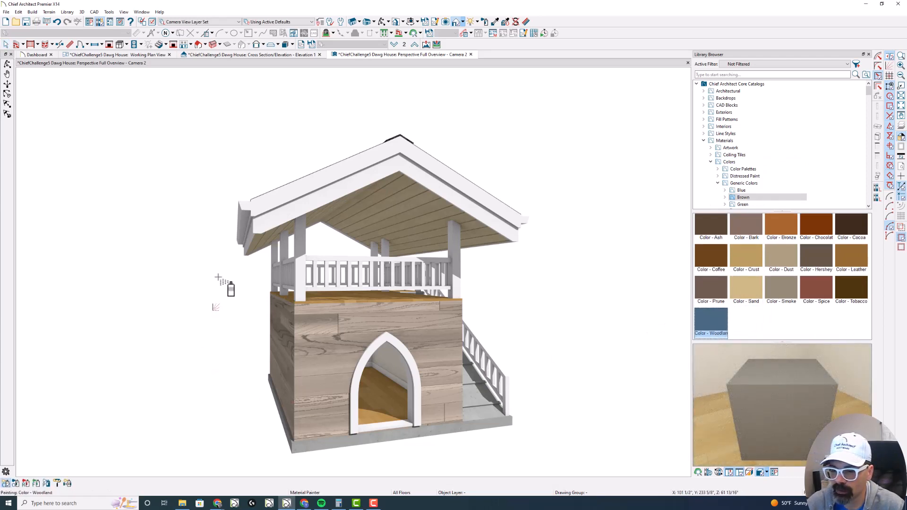
pyautogui.click(279, 210)
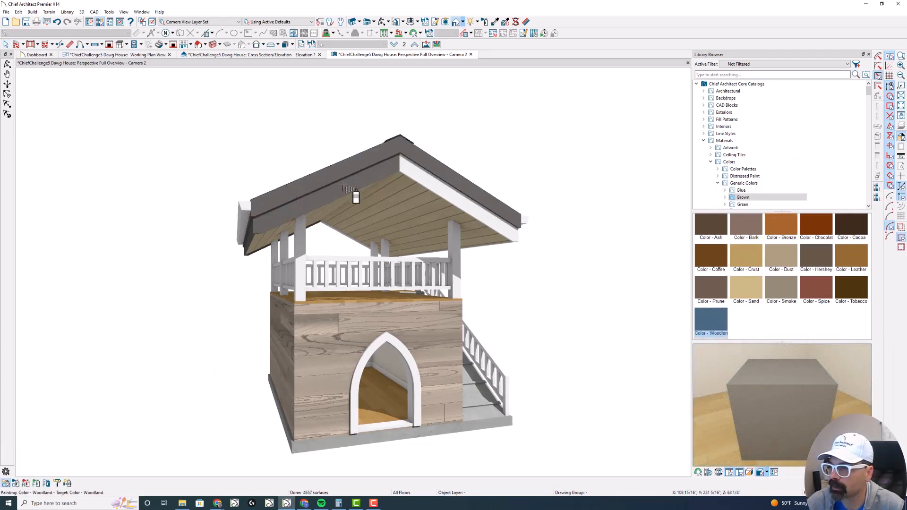
pyautogui.click(399, 174)
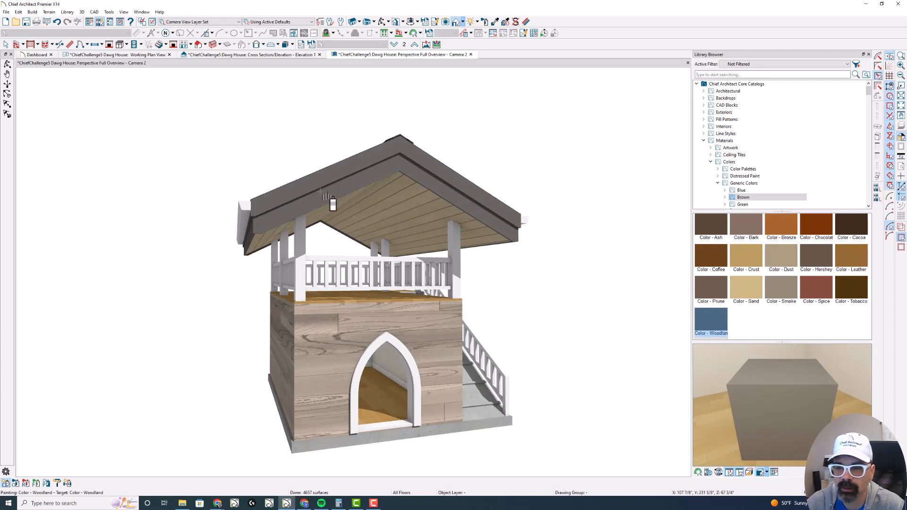
pyautogui.press('Escape')
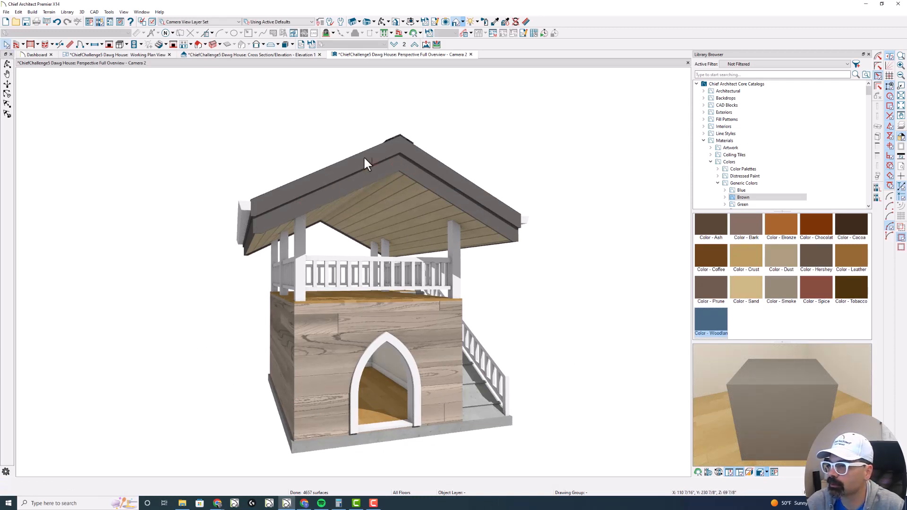
# - Delete the gutter profile from both roof planes in the working plan view and return to the perspective overview
pyautogui.click(149, 58)
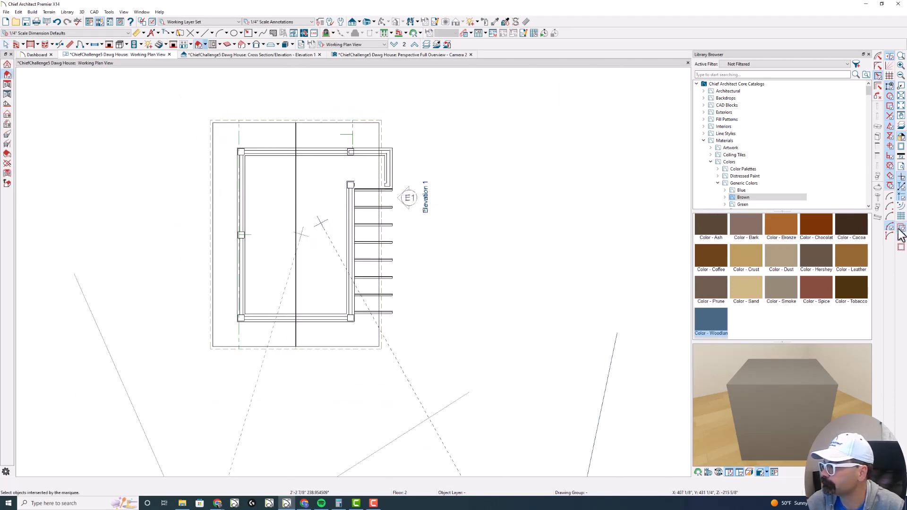
pyautogui.doubleClick(275, 249)
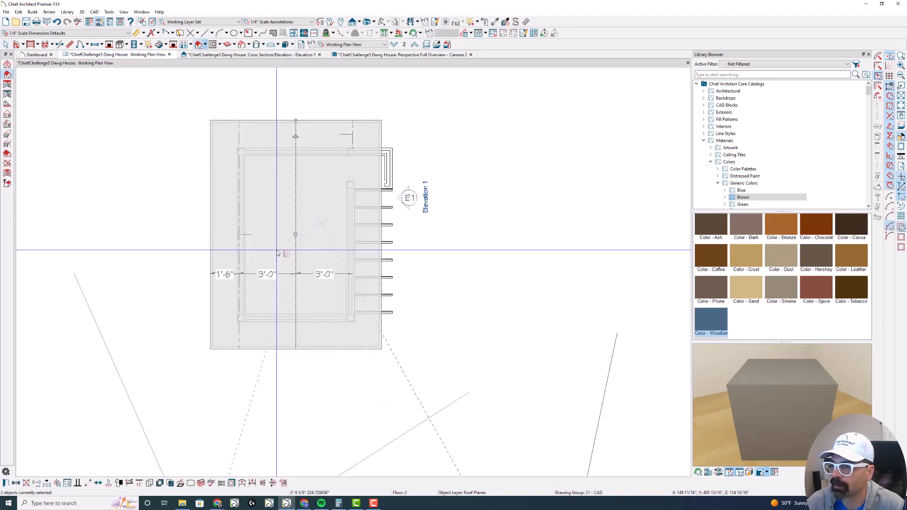
pyautogui.doubleClick(277, 253)
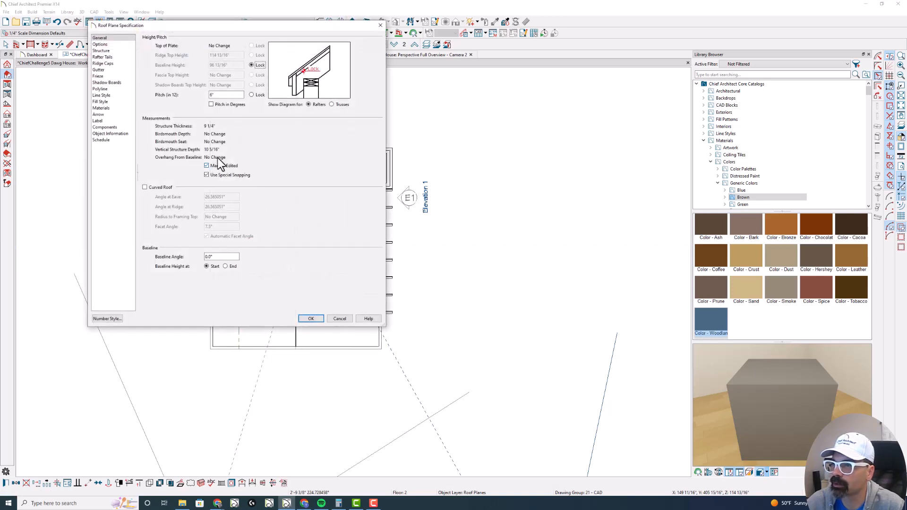
pyautogui.click(109, 71)
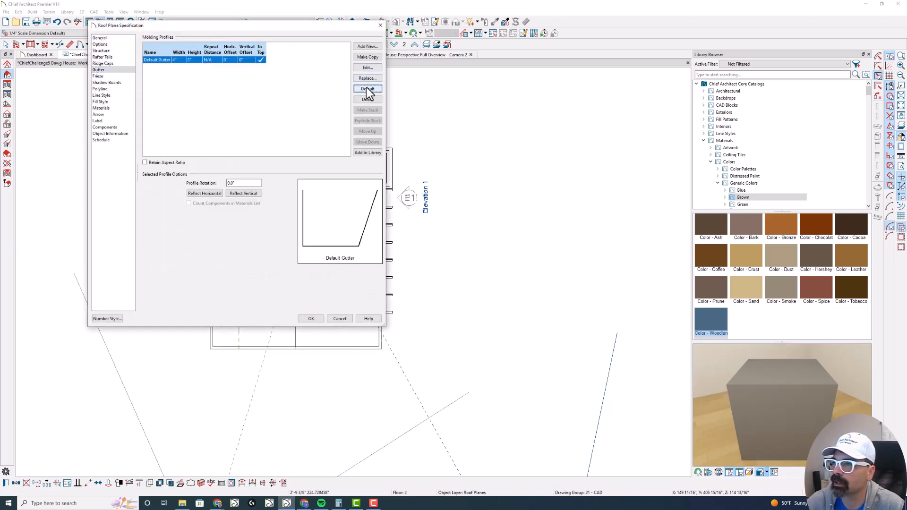
pyautogui.click(364, 100)
pyautogui.press('Return')
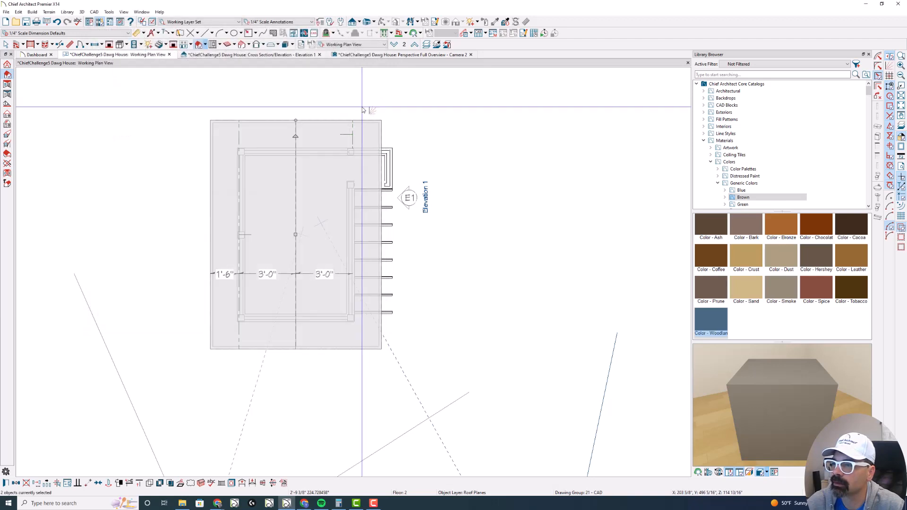
pyautogui.click(367, 56)
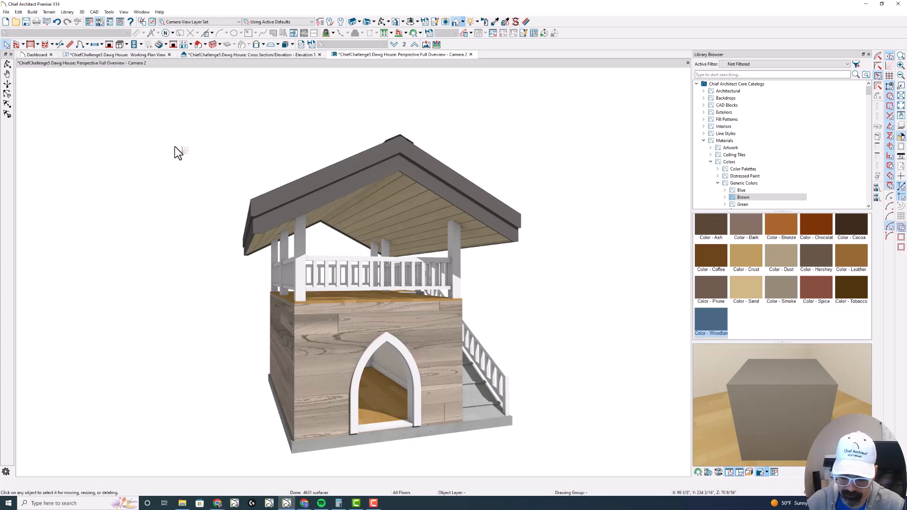
# - Create a new perspective full overview and orbit it to show the front doorway and the ramp side
pyautogui.hotkey('shift', 'F5')
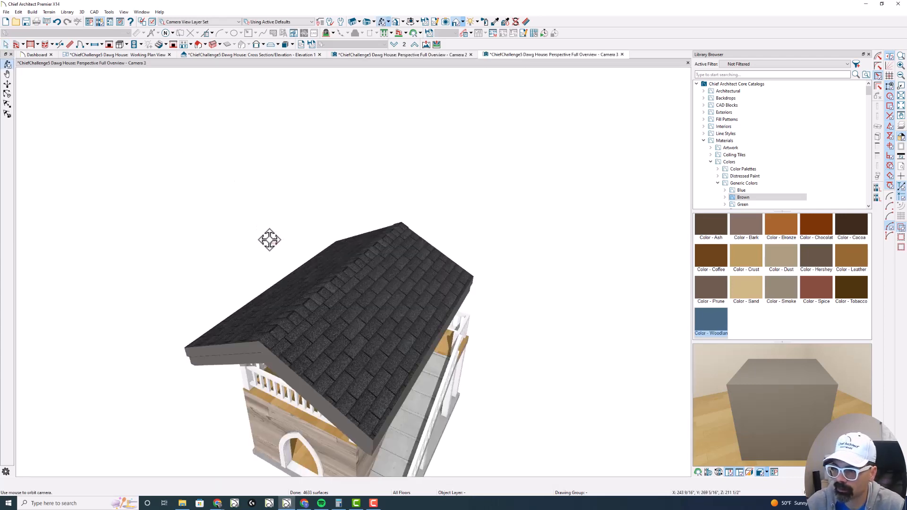
pyautogui.moveTo(269, 240); pyautogui.dragTo(335, 255)
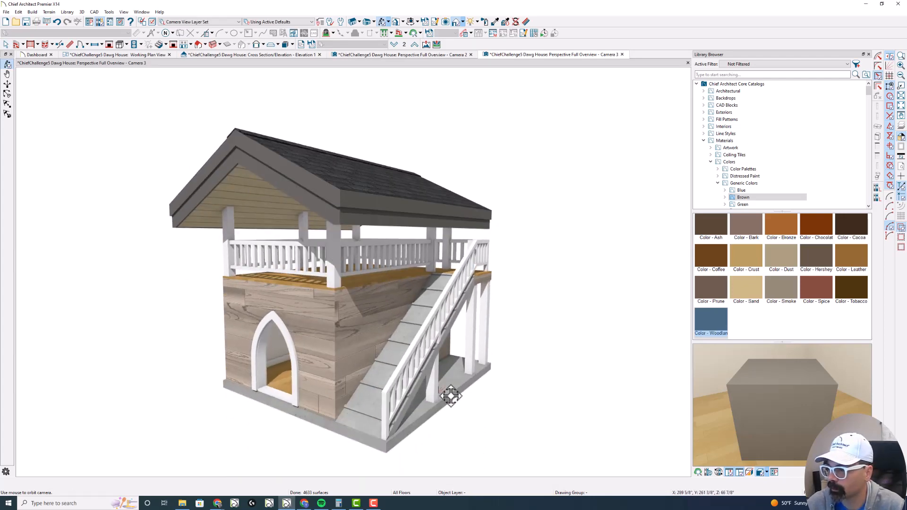
pyautogui.moveTo(457, 366)
pyautogui.mouseDown()
pyautogui.moveTo(442, 375)
pyautogui.moveTo(448, 370)
pyautogui.mouseUp()
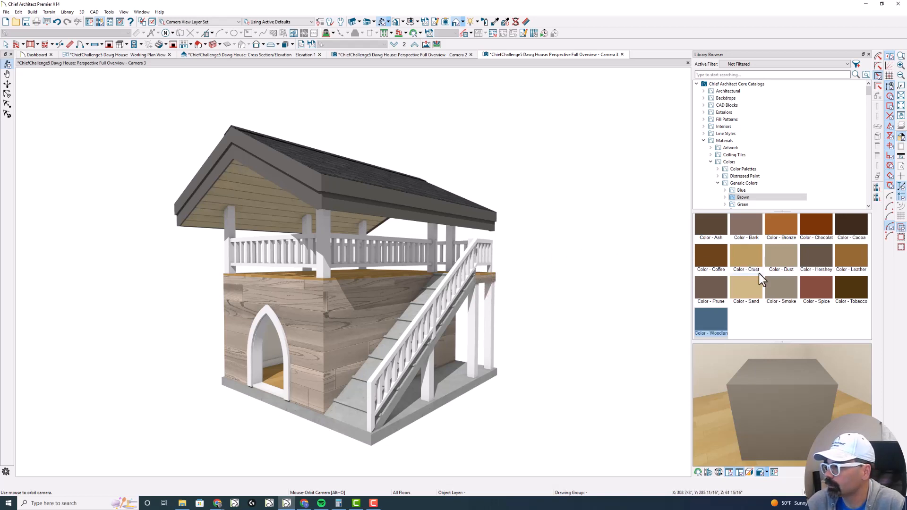
# - Paint the ramp surface with Color - Smoke and the ramp cleats with Color - Woodland
pyautogui.click(775, 287)
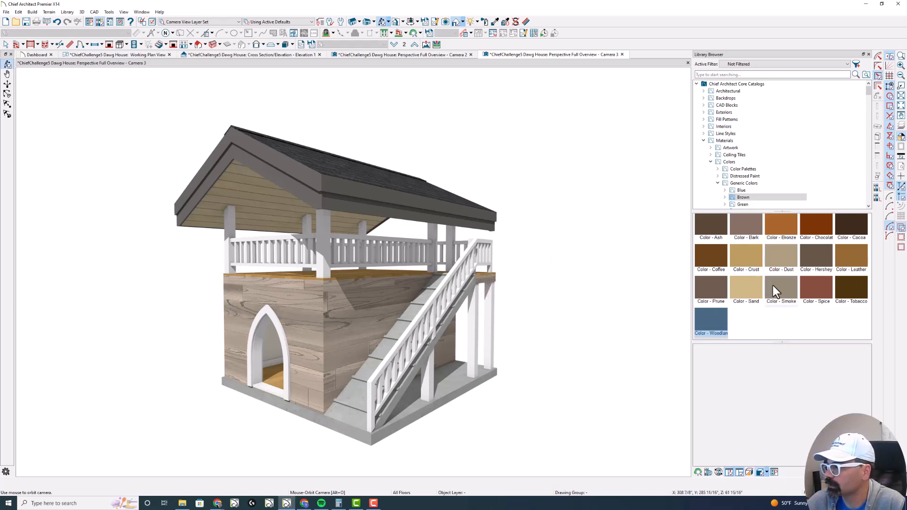
pyautogui.click(445, 354)
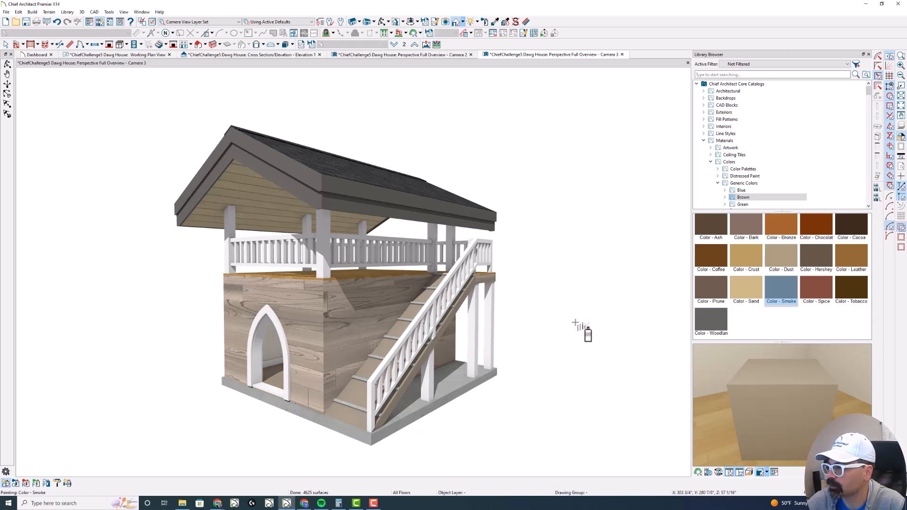
pyautogui.click(706, 320)
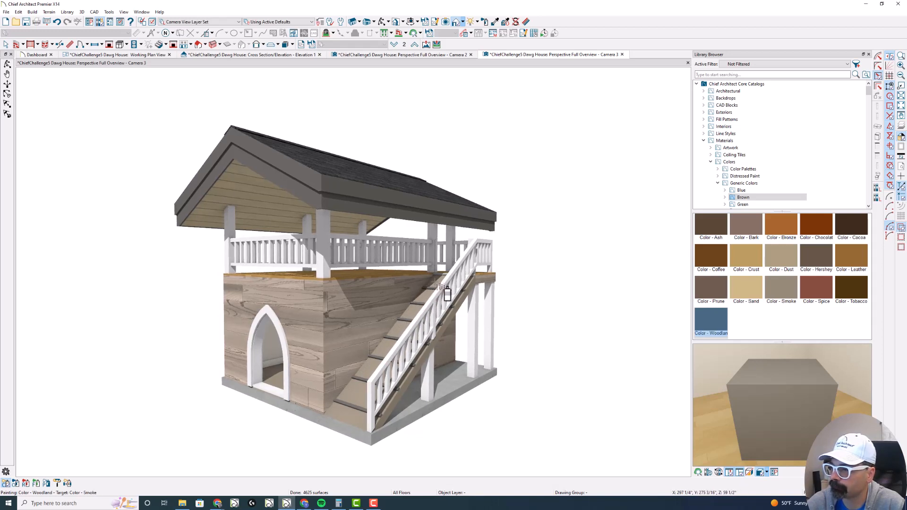
pyautogui.press('Escape')
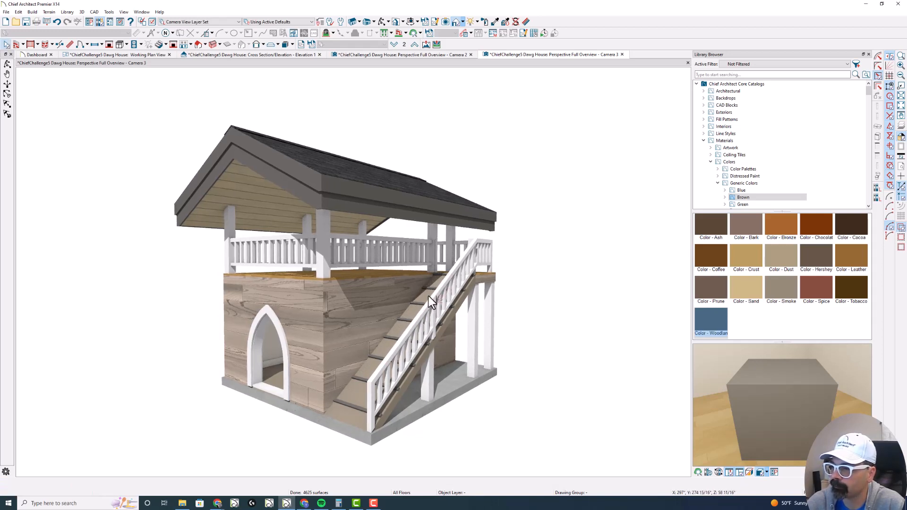
# - Place Dog Pillow w-Dog from the bonus catalog Chief Challenge No.5 Dawg House on floor 2, rotated about a quarter turn and clear of the railing
pyautogui.click(696, 84)
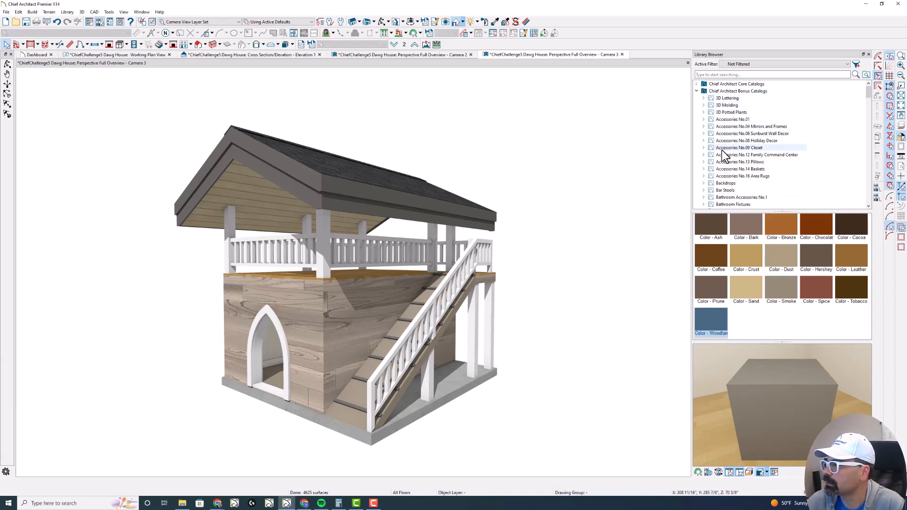
pyautogui.scroll(-5, 722, 150)
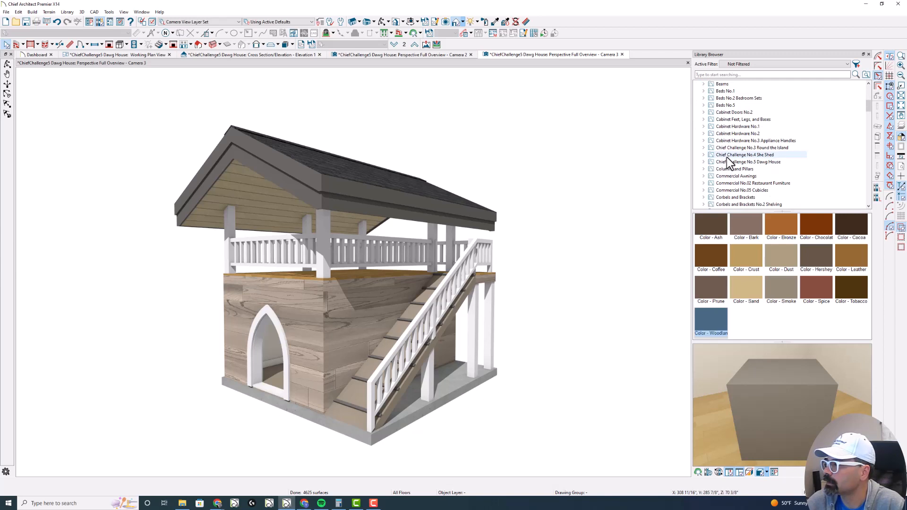
pyautogui.click(726, 160)
pyautogui.scroll(-1, 731, 168)
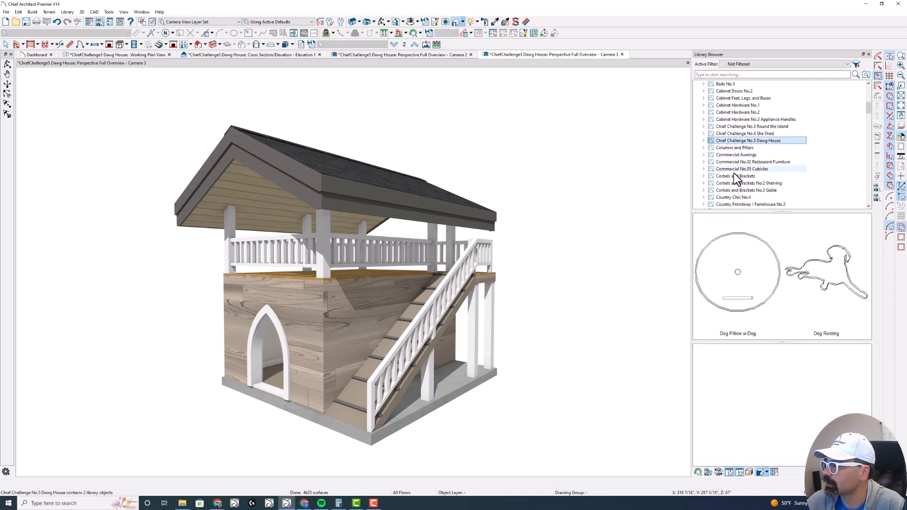
pyautogui.click(730, 256)
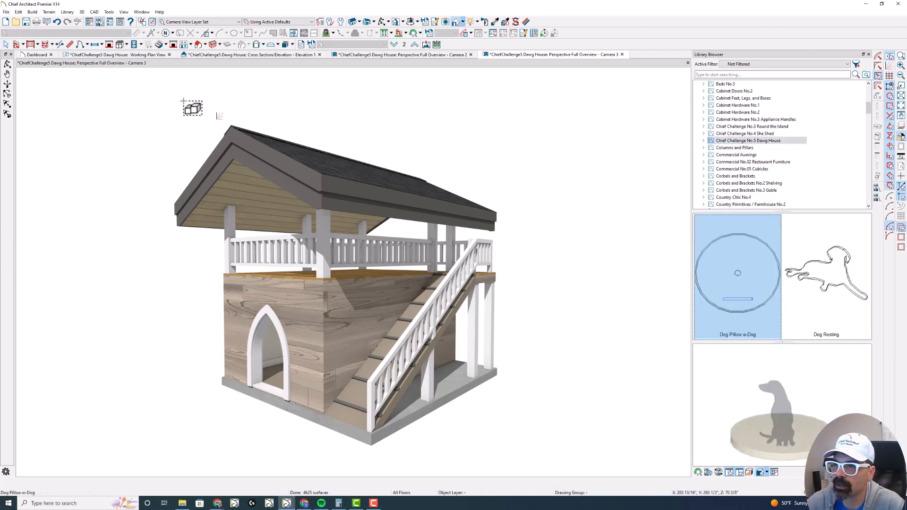
pyautogui.click(143, 55)
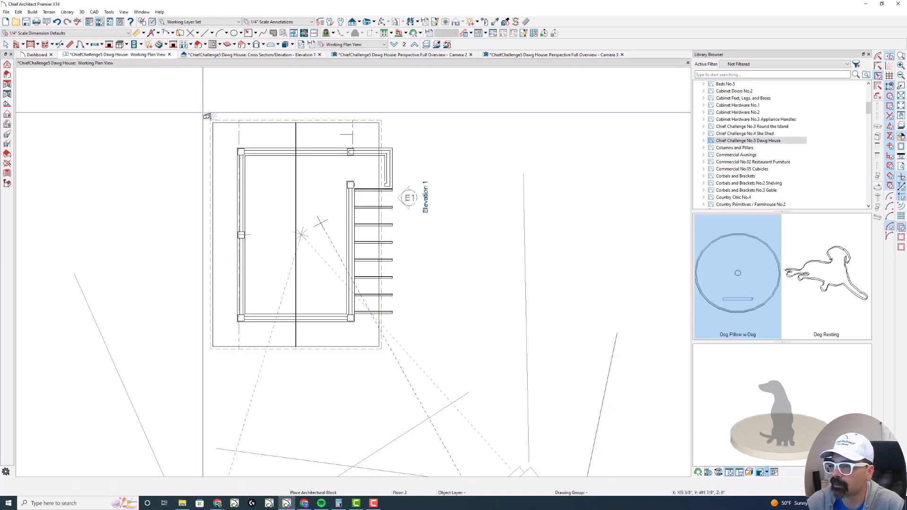
pyautogui.click(272, 247)
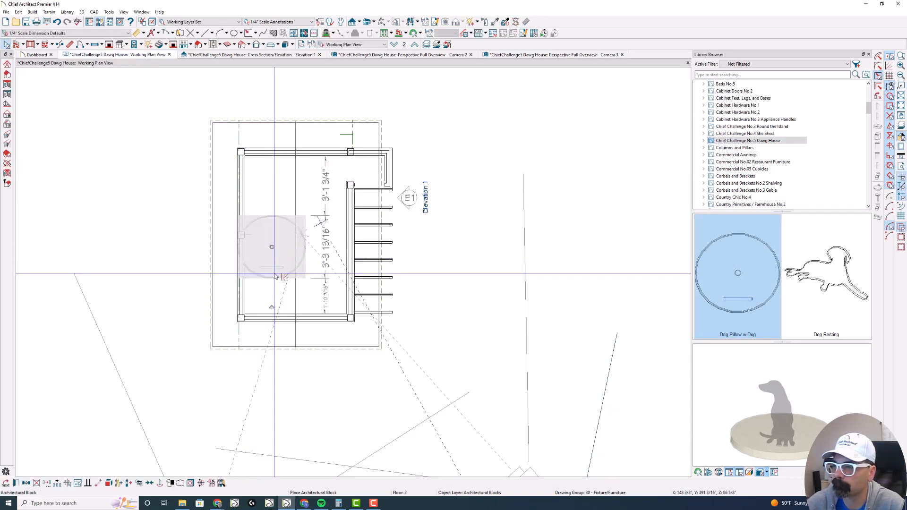
pyautogui.moveTo(273, 305); pyautogui.dragTo(222, 247)
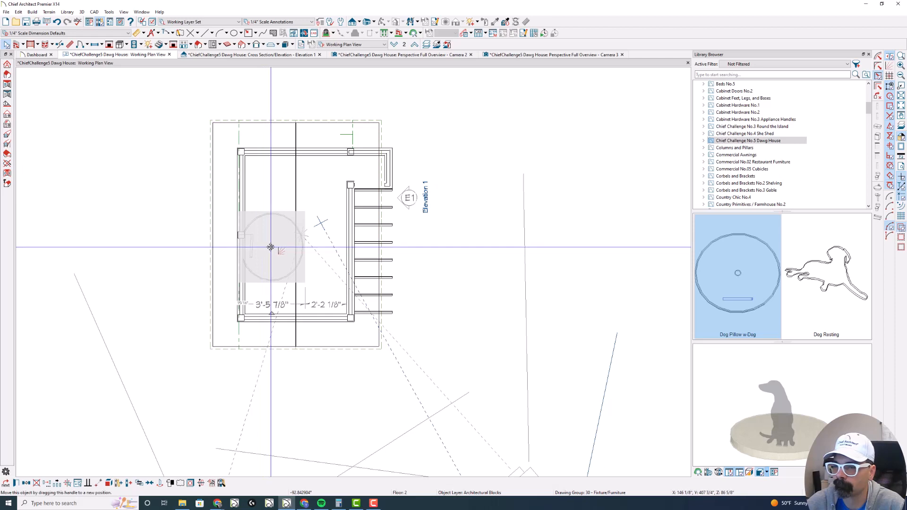
pyautogui.moveTo(271, 247); pyautogui.dragTo(282, 255)
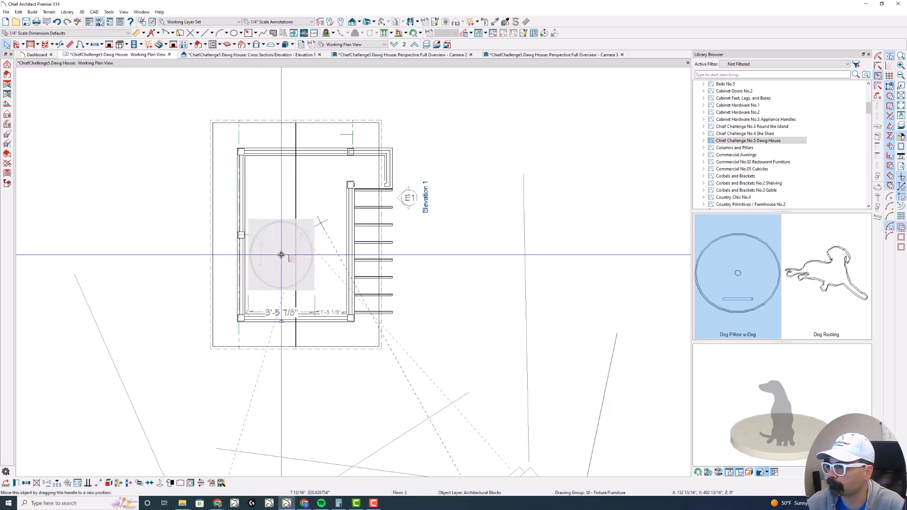
# - Place Dog Resting in the Entry room on floor 1, near the inner side wall, and return to the new perspective overview
pyautogui.press('pagedown')
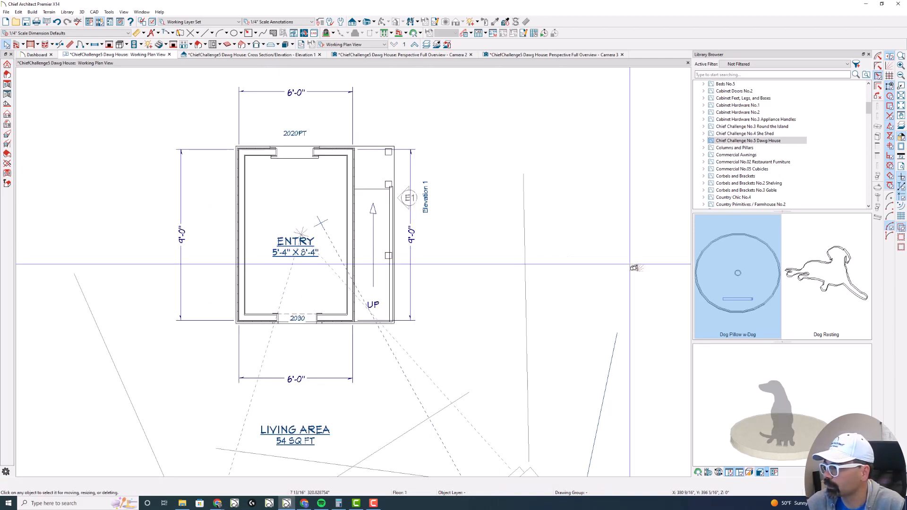
pyautogui.click(803, 286)
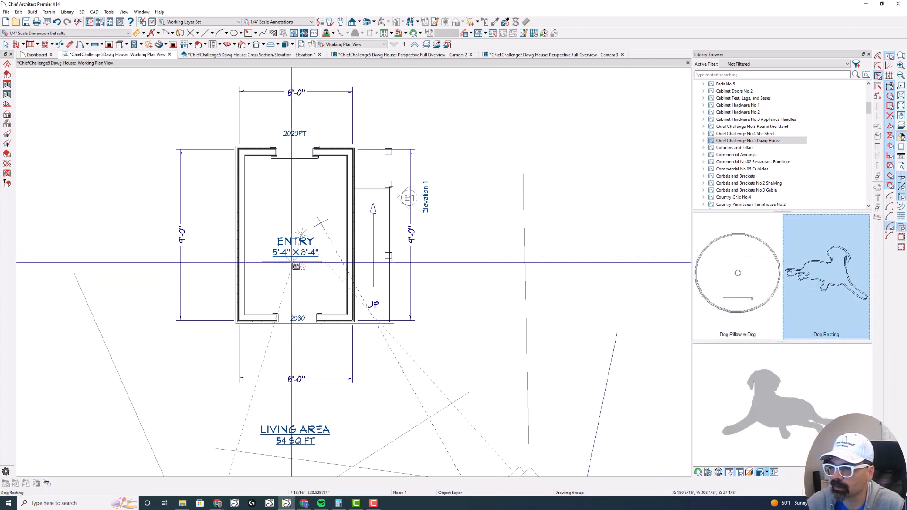
pyautogui.click(266, 270)
pyautogui.press('space')
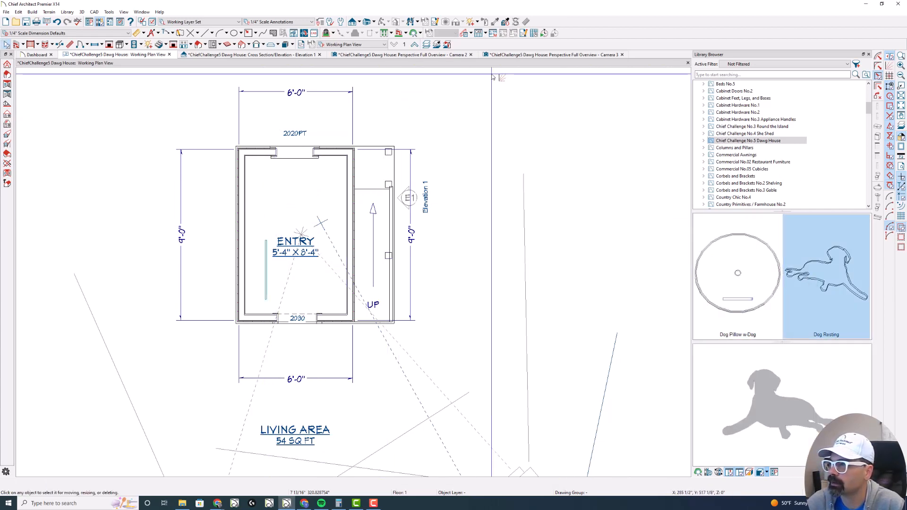
pyautogui.click(527, 57)
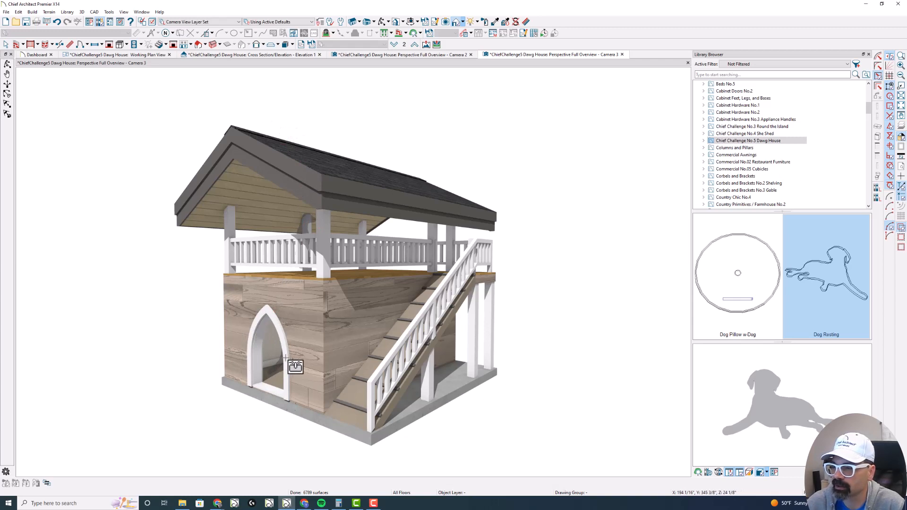
pyautogui.press('Escape')
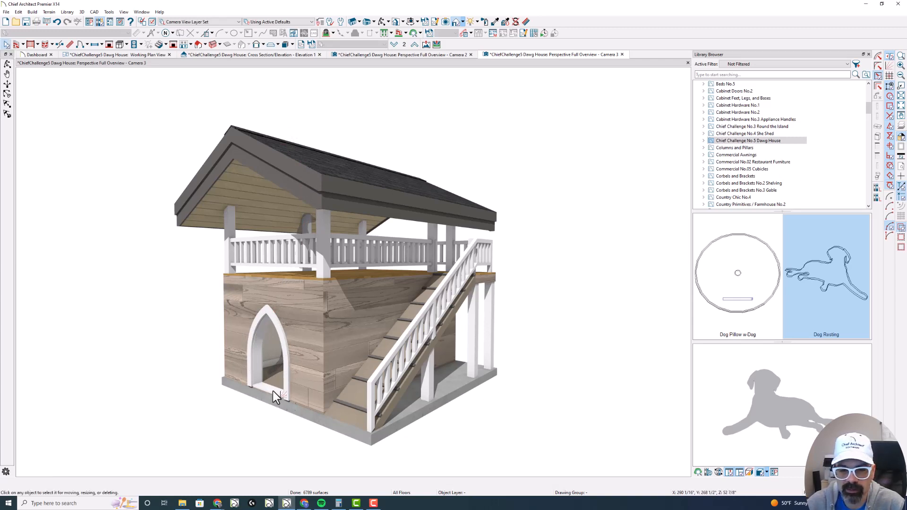
# - Turn off the sill/threshold in the casing settings of the arched front doorway
pyautogui.click(285, 367)
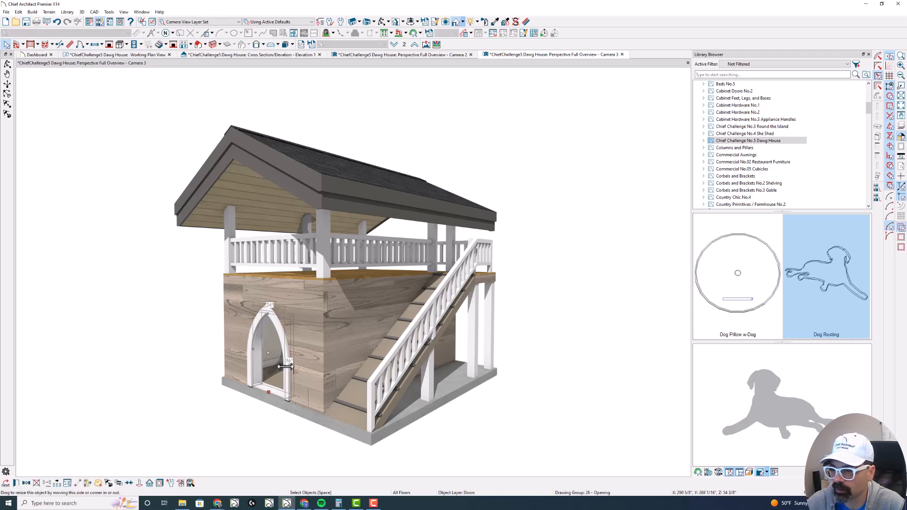
pyautogui.doubleClick(285, 366)
pyautogui.click(156, 48)
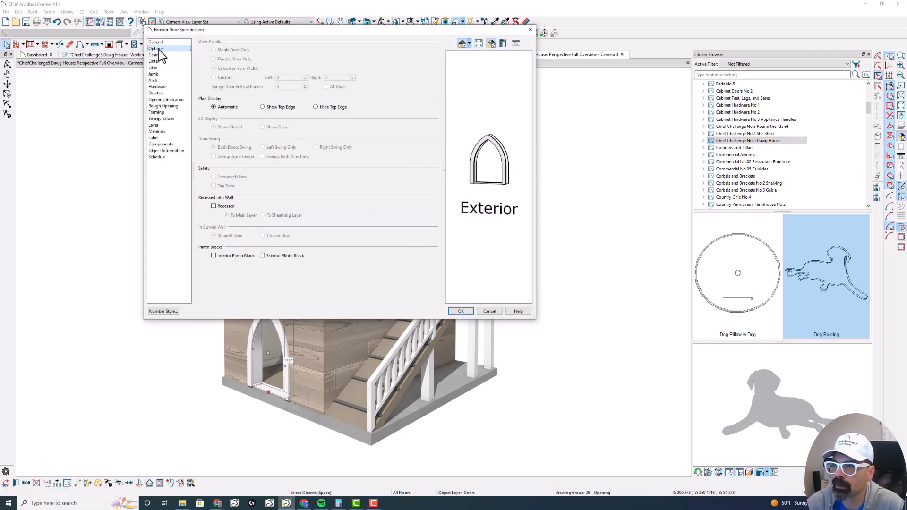
pyautogui.click(168, 56)
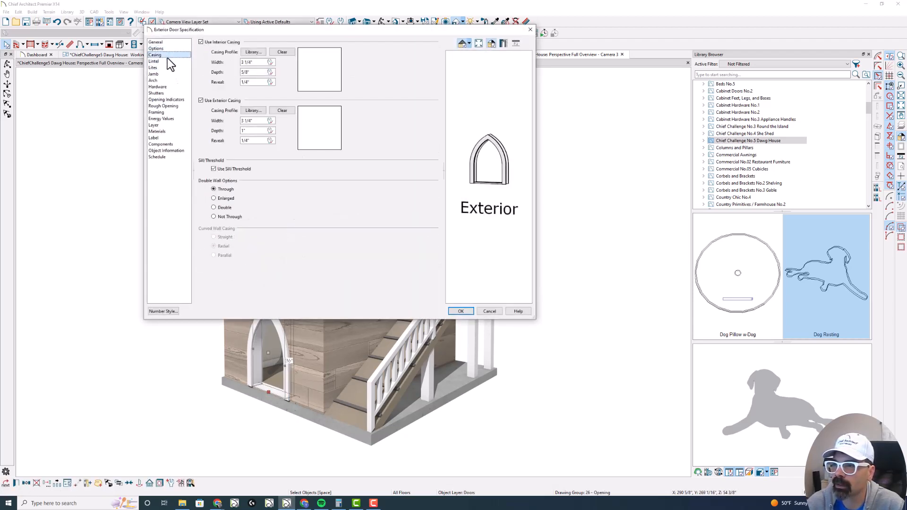
pyautogui.click(226, 169)
pyautogui.press('Return')
pyautogui.press('Escape')
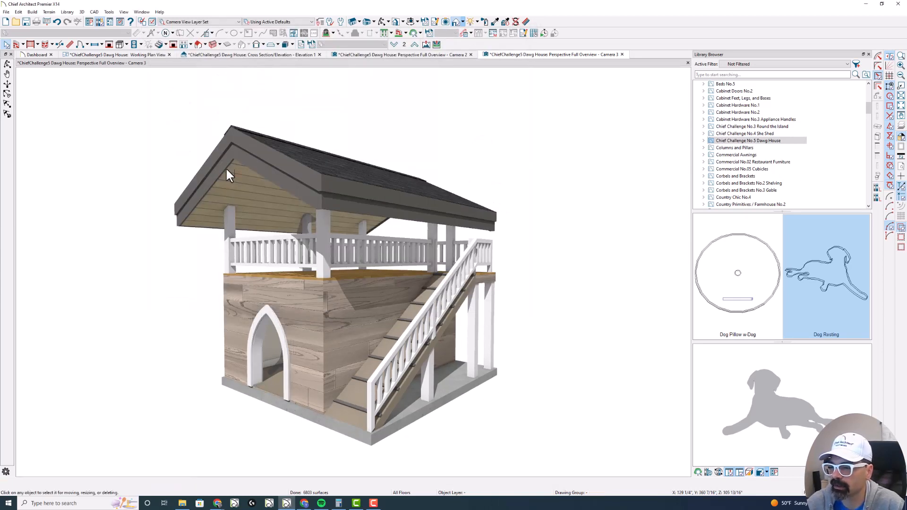